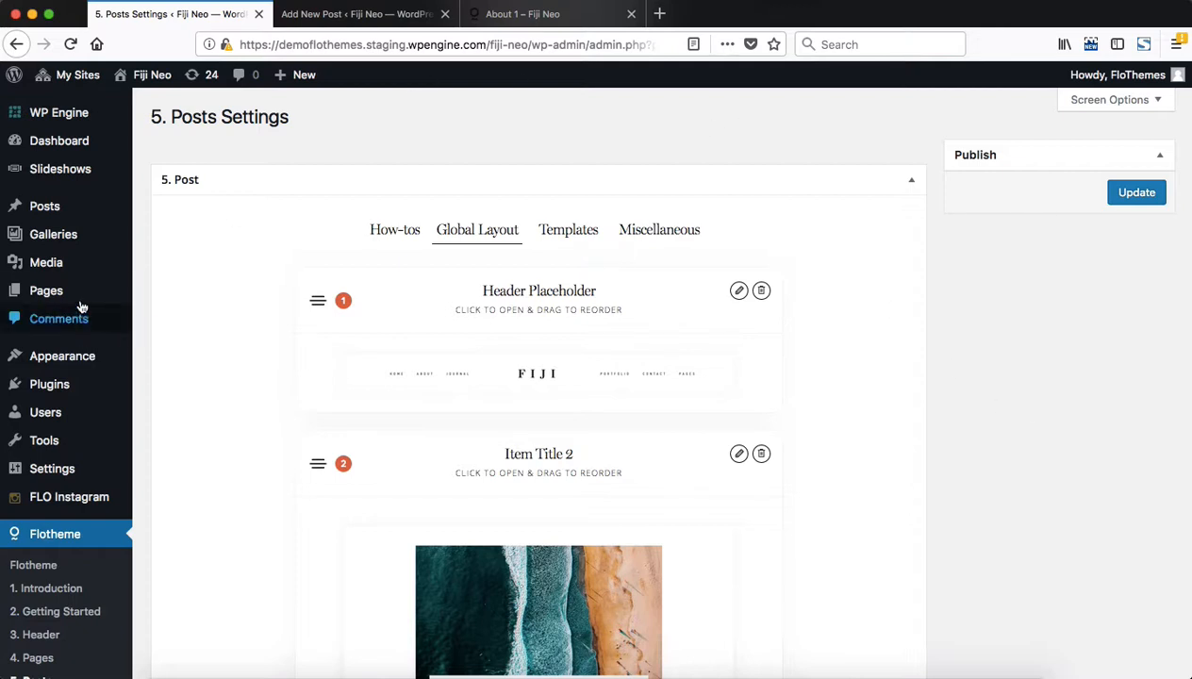
Step: Go to the Add New Post page and dismiss the inactive plugins notice
{"action": "mouse_move", "coordinate": [71, 205]}
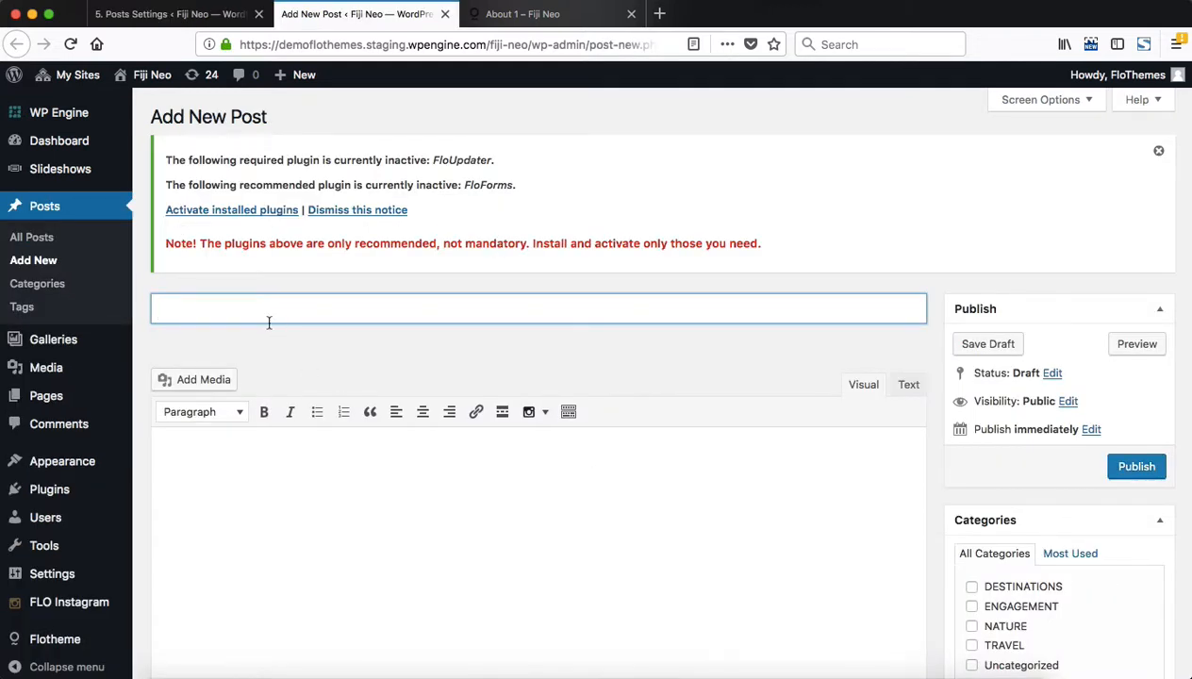
{"action": "left_click", "coordinate": [1159, 157]}
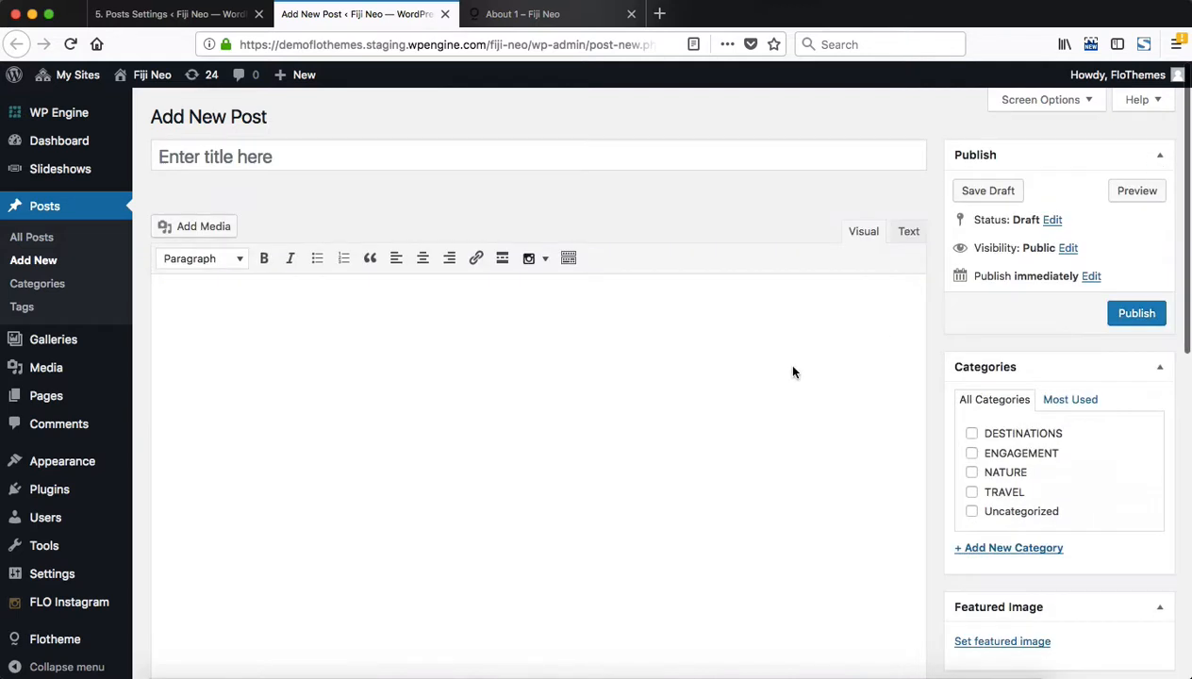
Step: Look over the new post page from the content editor down to the custom layout, excerpt, discussion, sidebar and decorative image options
{"action": "scroll", "coordinate": [783, 368], "scroll_direction": "down", "scroll_amount": 3}
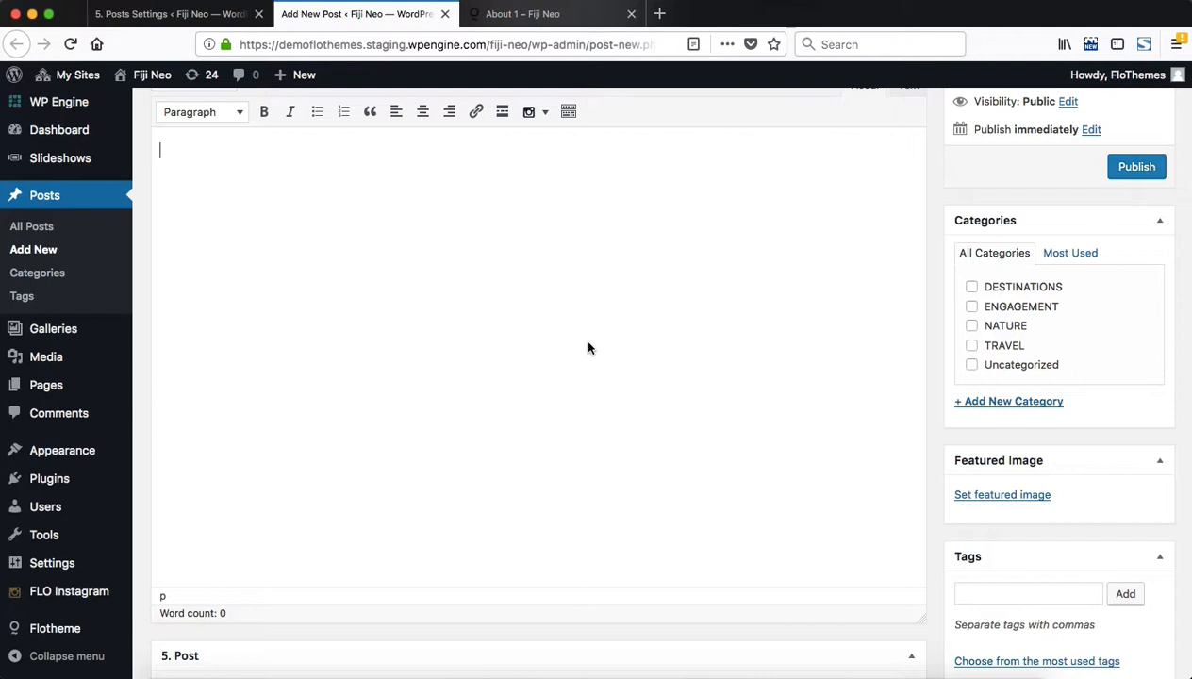
{"action": "scroll", "coordinate": [1047, 347], "scroll_direction": "down", "scroll_amount": 3}
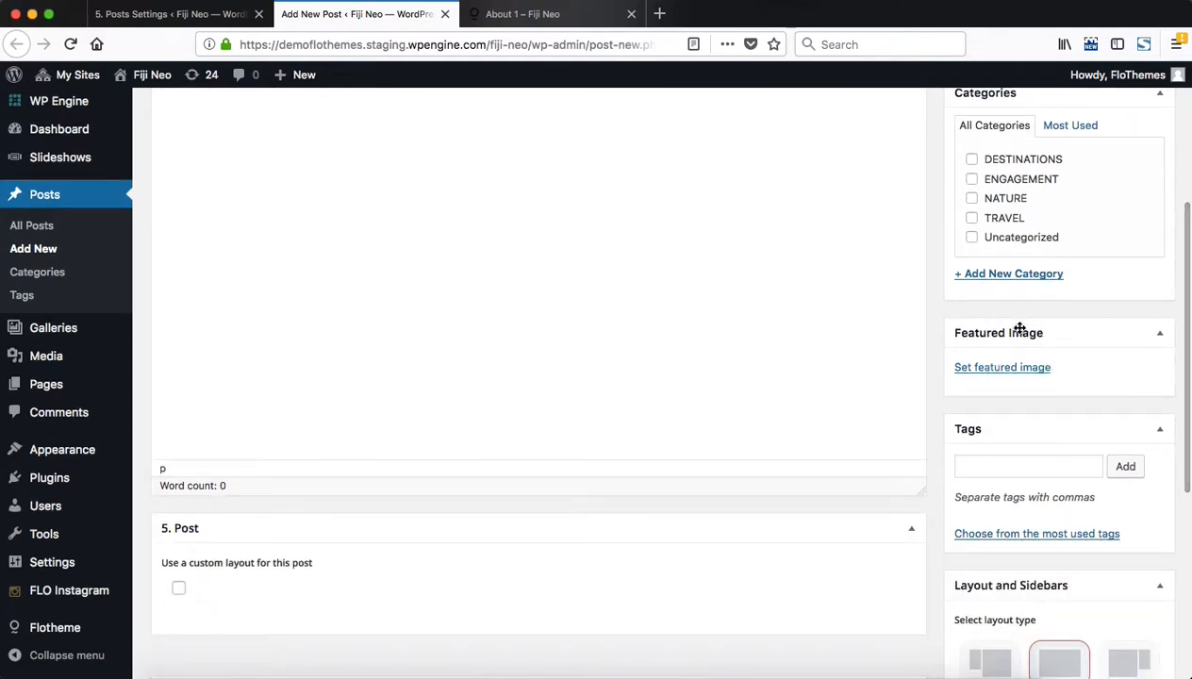
{"action": "scroll", "coordinate": [1020, 328], "scroll_direction": "down", "scroll_amount": 4}
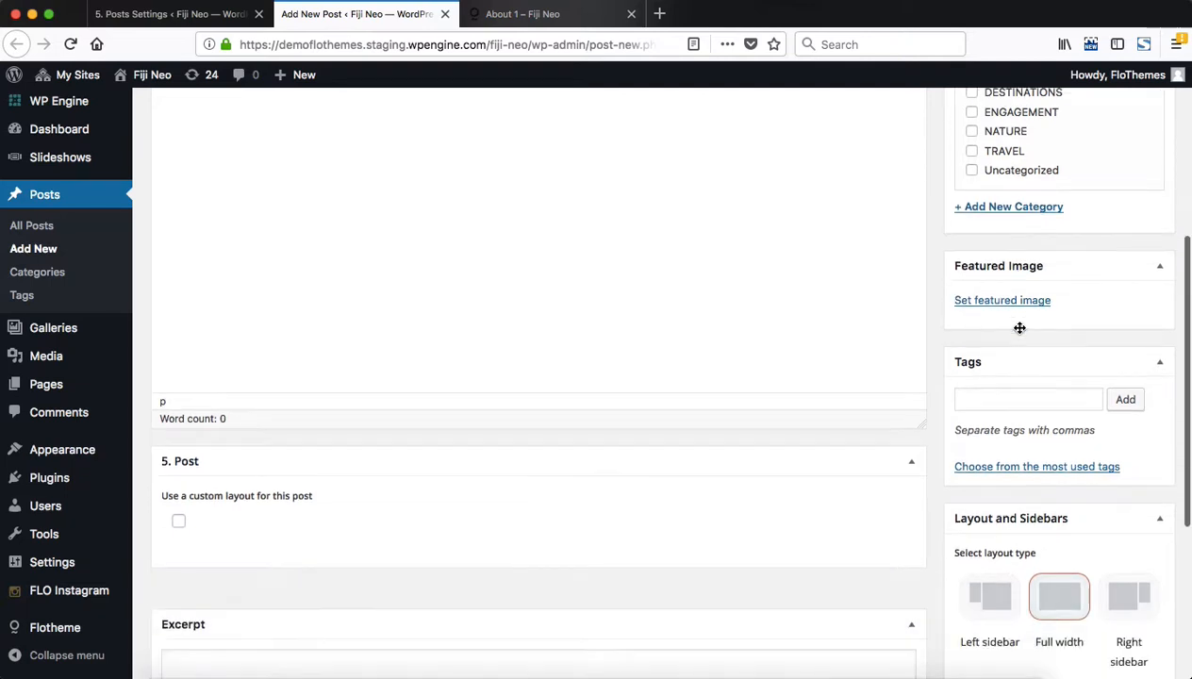
{"action": "scroll", "coordinate": [1020, 332], "scroll_direction": "down", "scroll_amount": 3}
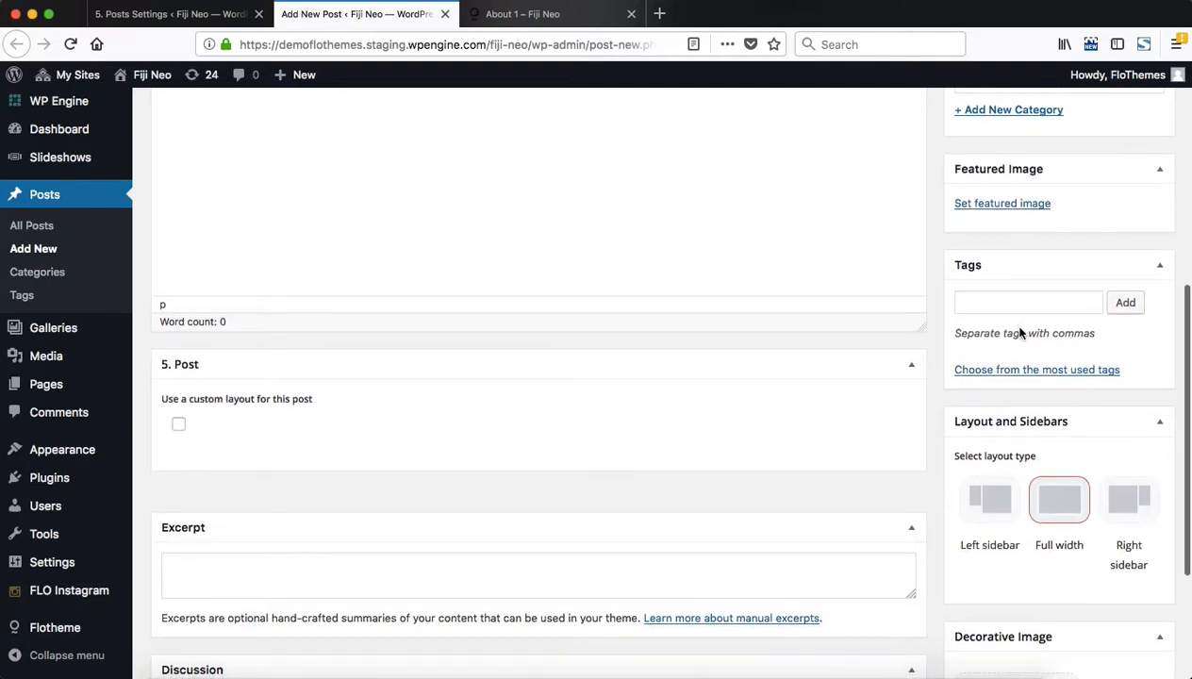
{"action": "scroll", "coordinate": [1019, 328], "scroll_direction": "down", "scroll_amount": 3}
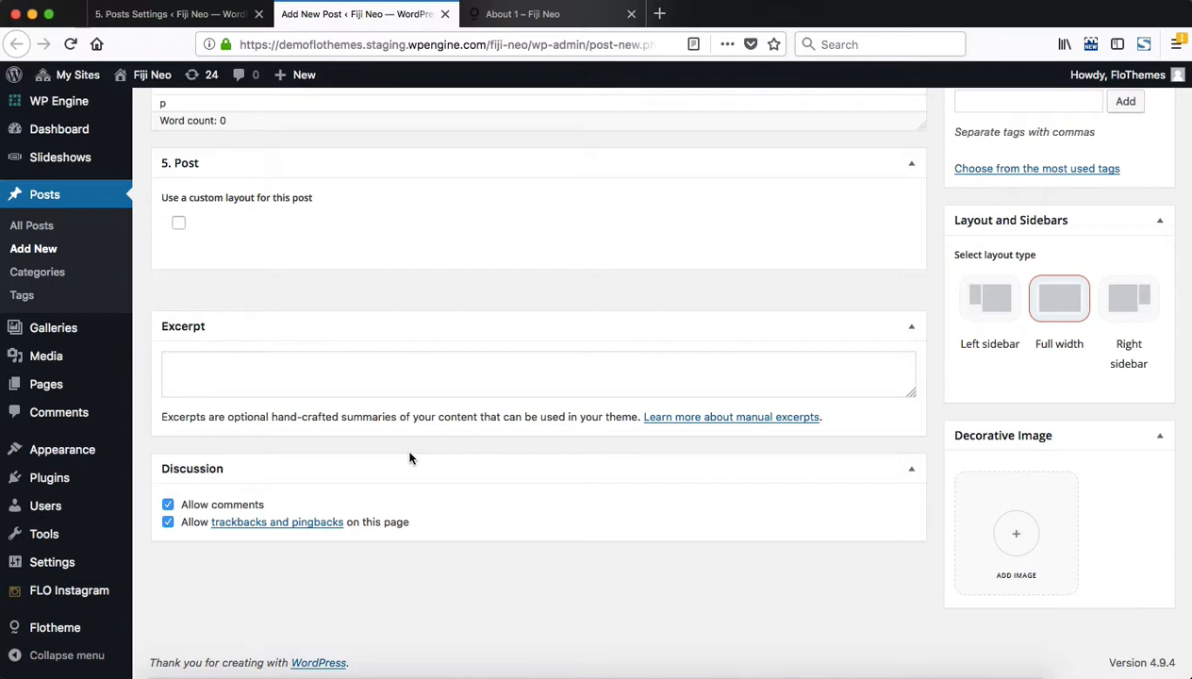
{"action": "scroll", "coordinate": [409, 459], "scroll_direction": "up", "scroll_amount": 5}
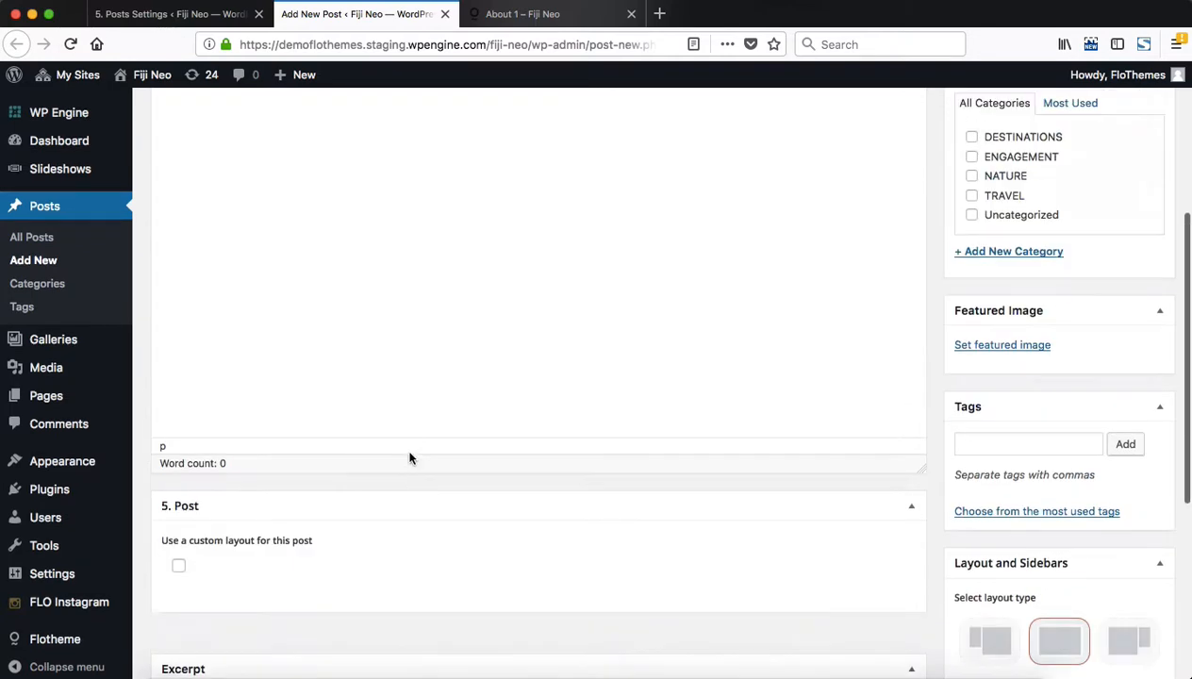
{"action": "right_click", "coordinate": [410, 458]}
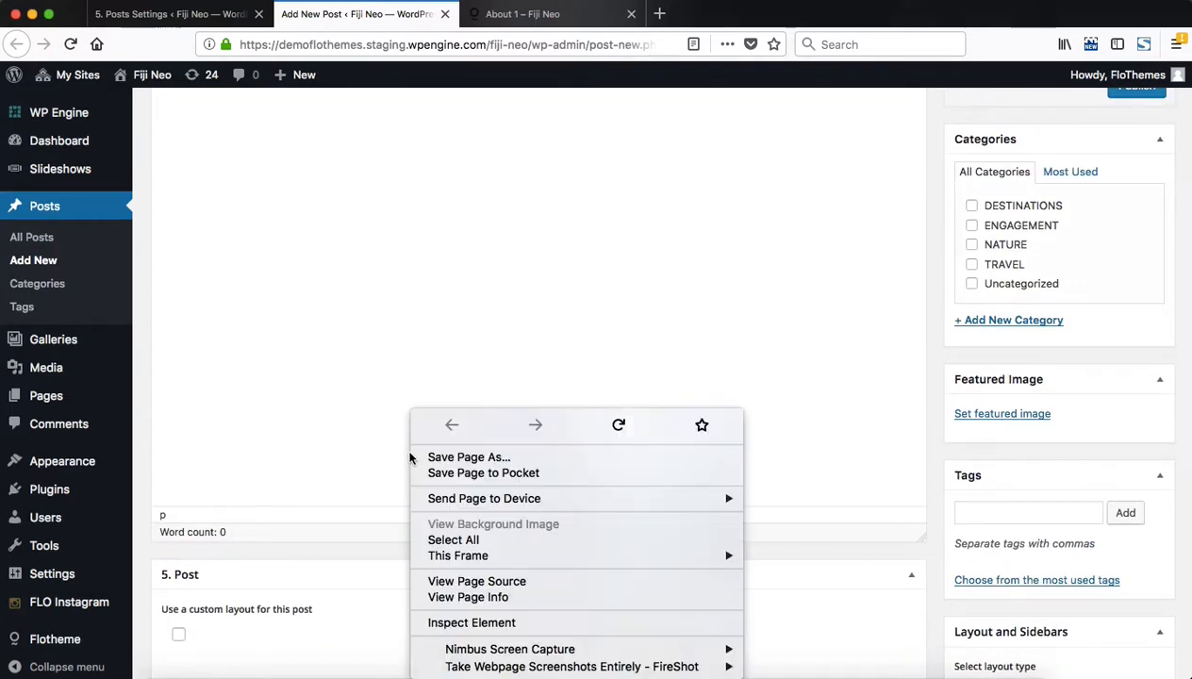
{"action": "left_click", "coordinate": [335, 341]}
{"action": "scroll", "coordinate": [335, 341], "scroll_direction": "up", "scroll_amount": 3}
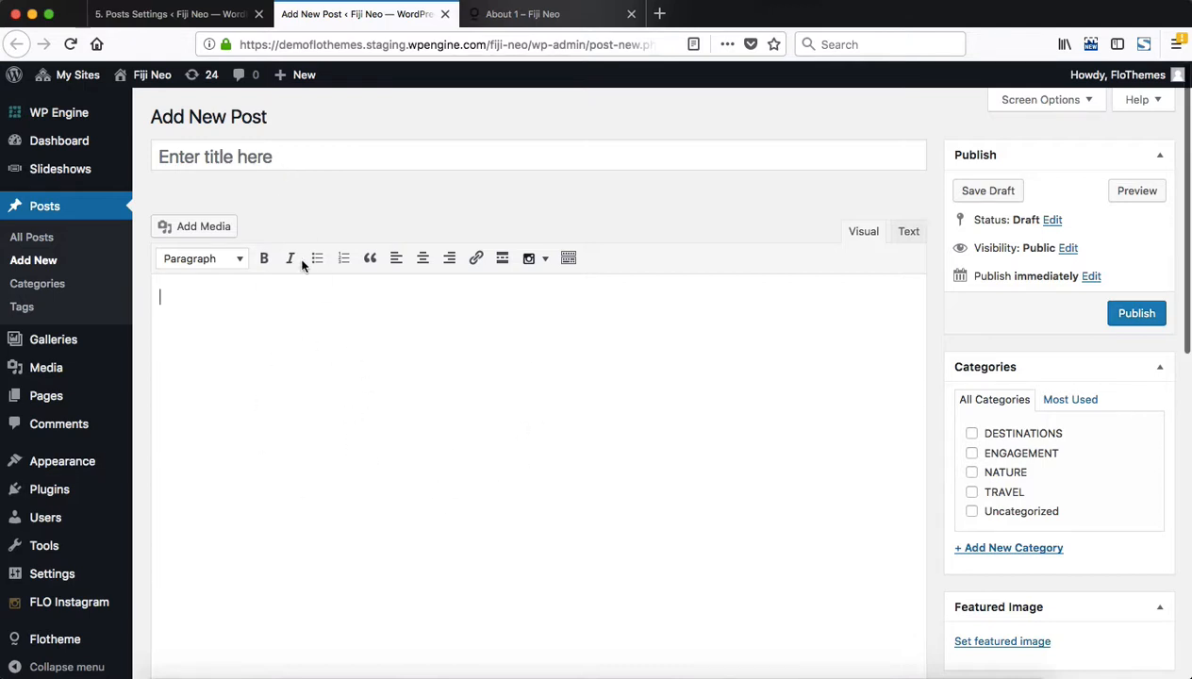
Step: Return to the Flotheme Posts Settings page and look over the blocks of the global post layout
{"action": "left_click", "coordinate": [192, 15]}
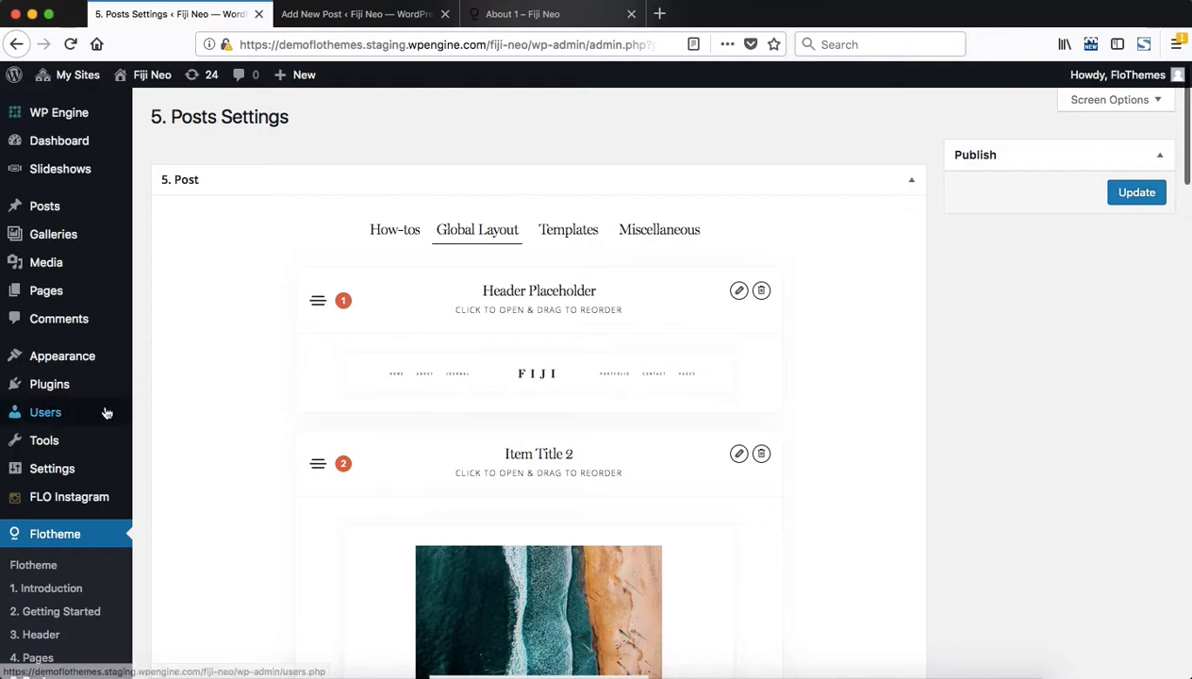
{"action": "scroll", "coordinate": [85, 377], "scroll_direction": "down", "scroll_amount": 4}
{"action": "scroll", "coordinate": [47, 354], "scroll_direction": "down", "scroll_amount": 2}
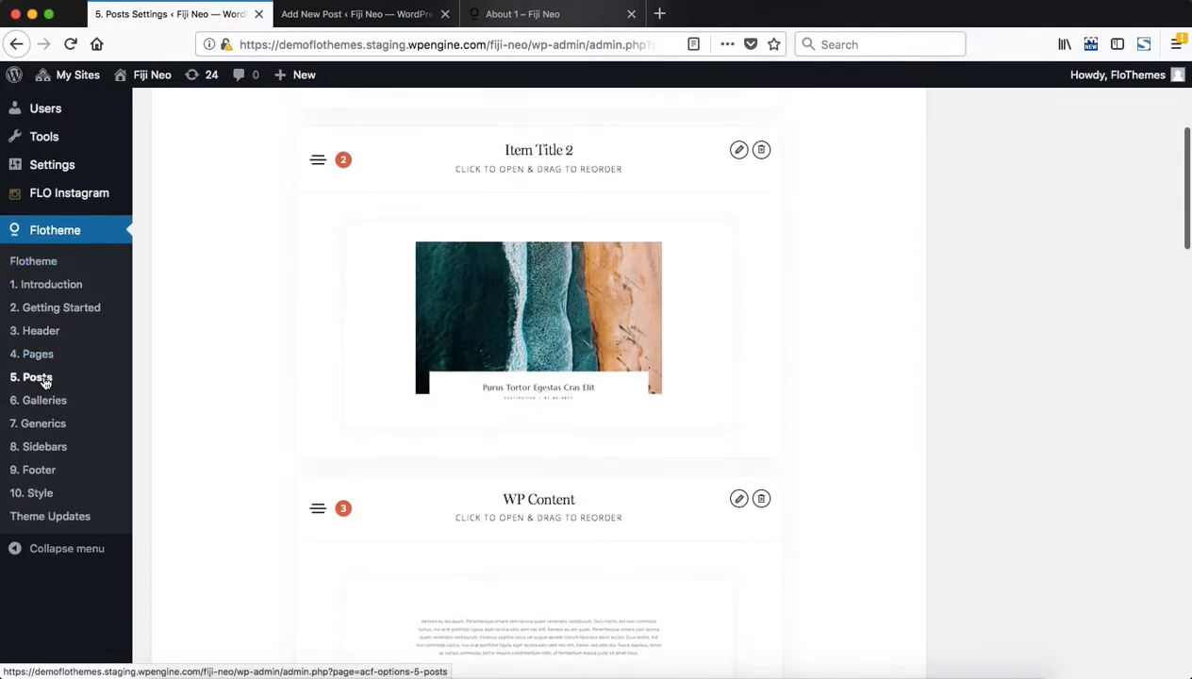
{"action": "scroll", "coordinate": [298, 346], "scroll_direction": "up", "scroll_amount": 5}
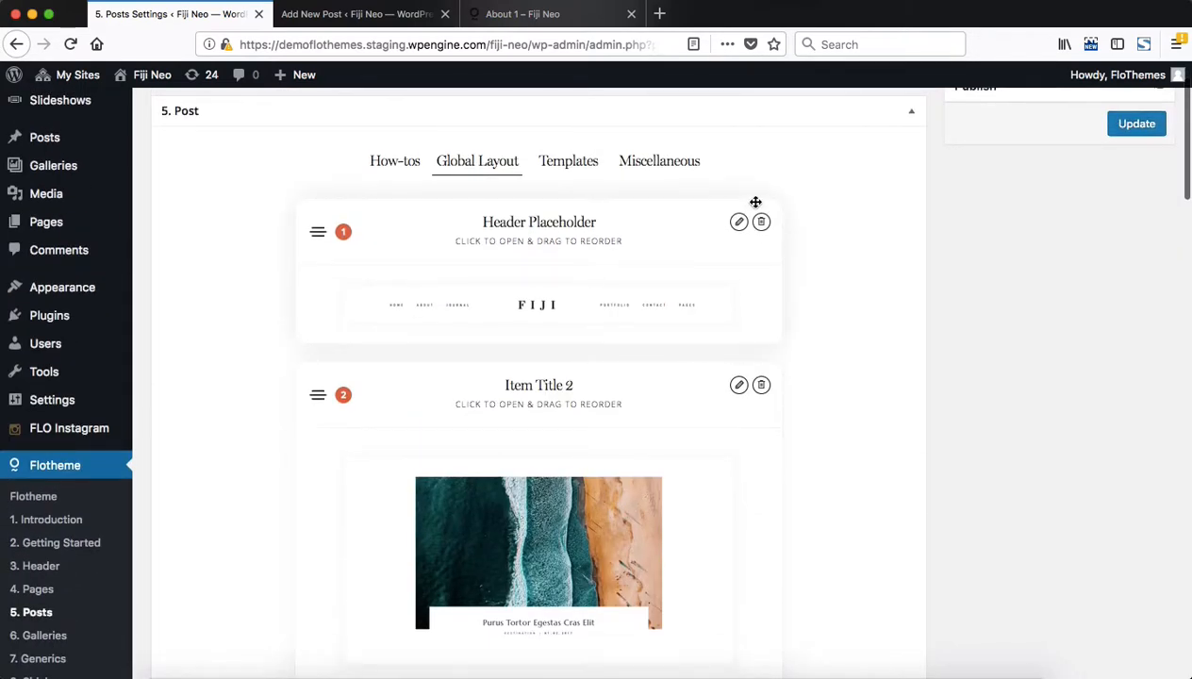
{"action": "scroll", "coordinate": [459, 435], "scroll_direction": "down", "scroll_amount": 5}
{"action": "scroll", "coordinate": [459, 435], "scroll_direction": "up", "scroll_amount": 6}
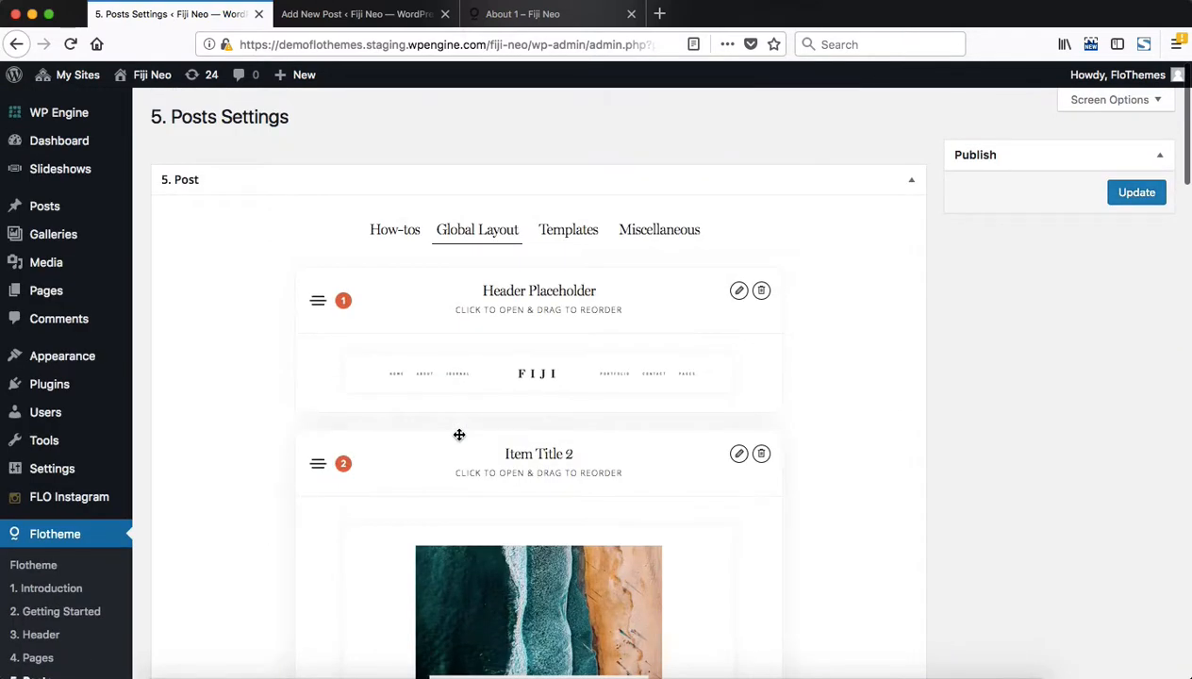
Step: Look through the How-tos, Global Layout, Templates and Miscellaneous sections of the post settings
{"action": "left_click", "coordinate": [393, 239]}
{"action": "left_click", "coordinate": [452, 233]}
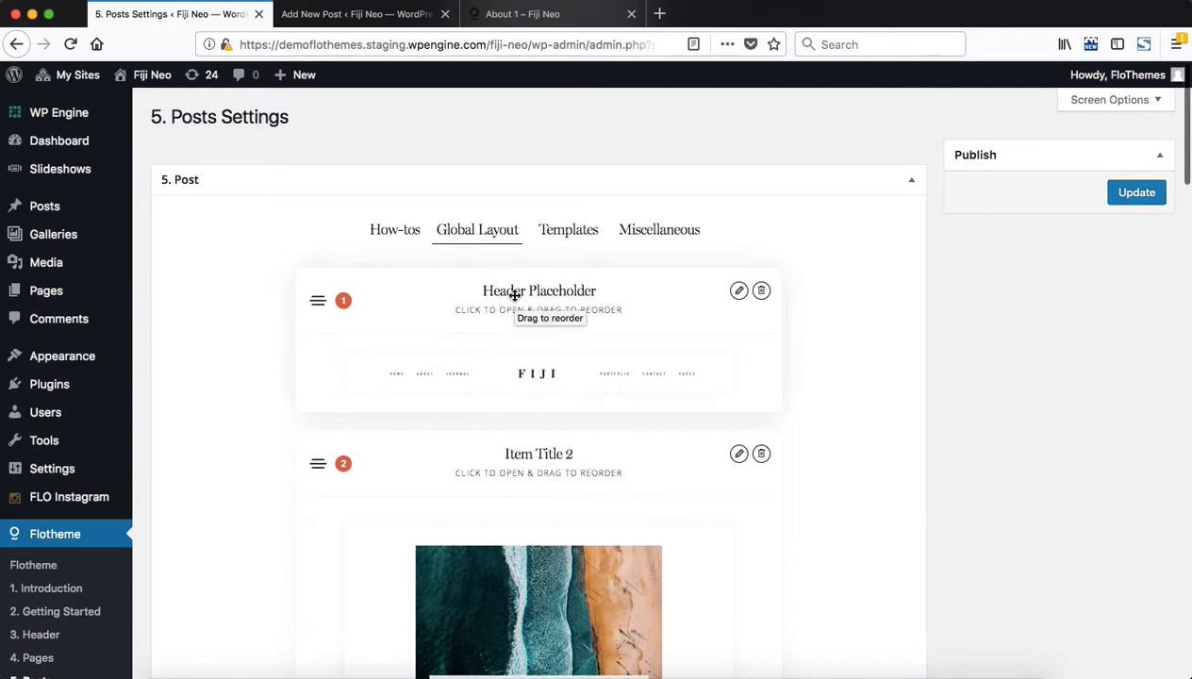
{"action": "left_click", "coordinate": [568, 235]}
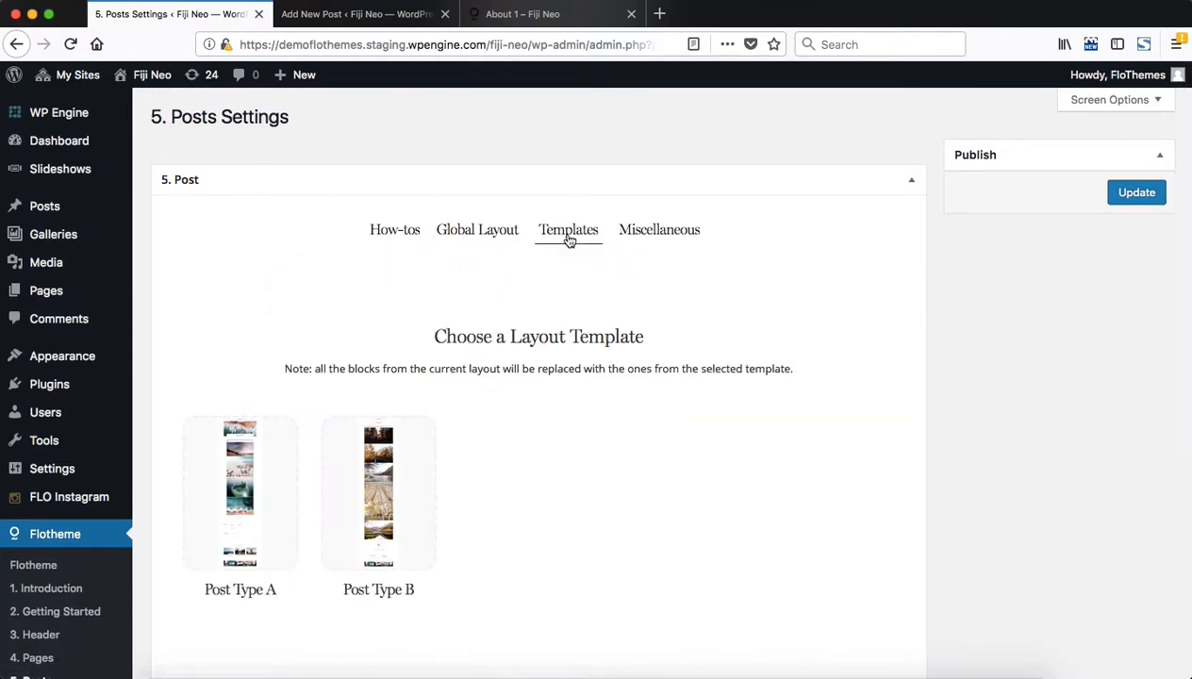
{"action": "left_click", "coordinate": [651, 240]}
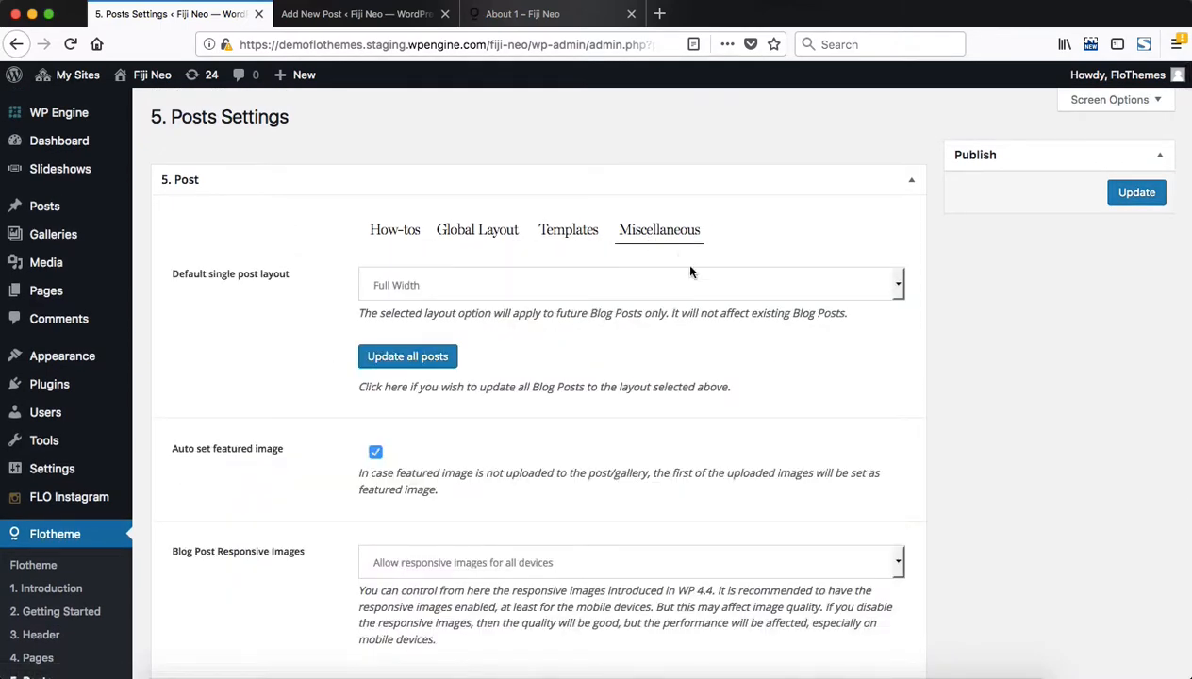
{"action": "scroll", "coordinate": [628, 341], "scroll_direction": "down", "scroll_amount": 5}
{"action": "scroll", "coordinate": [628, 343], "scroll_direction": "up", "scroll_amount": 3}
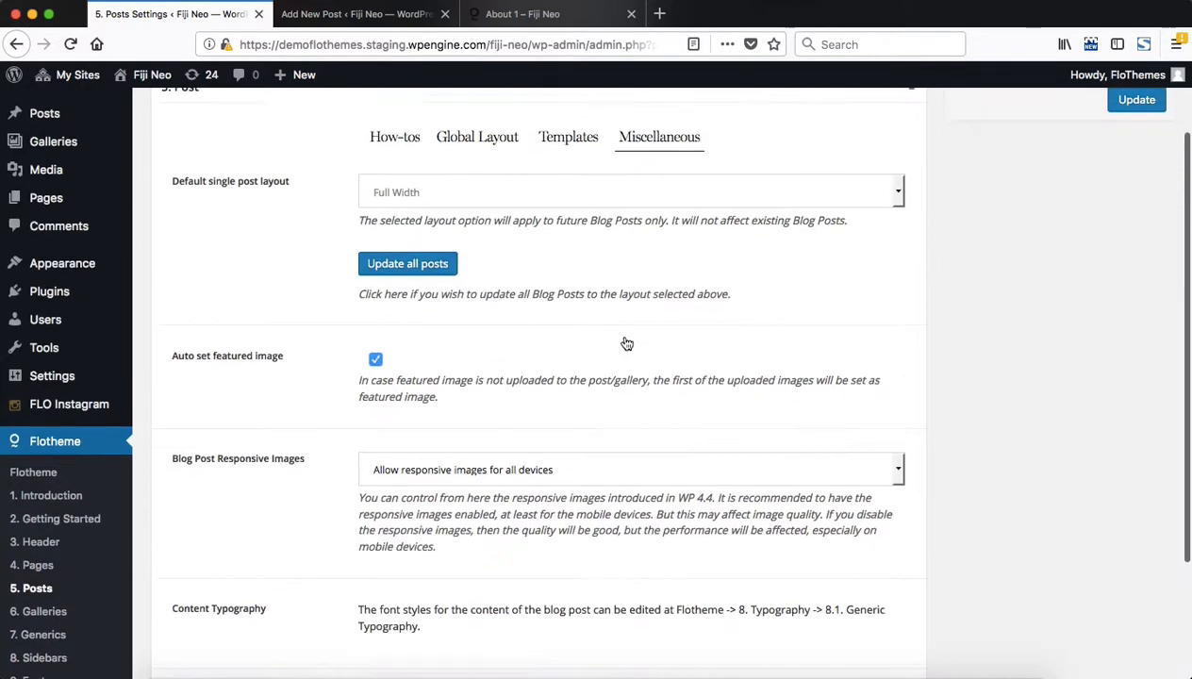
{"action": "scroll", "coordinate": [604, 320], "scroll_direction": "up", "scroll_amount": 2}
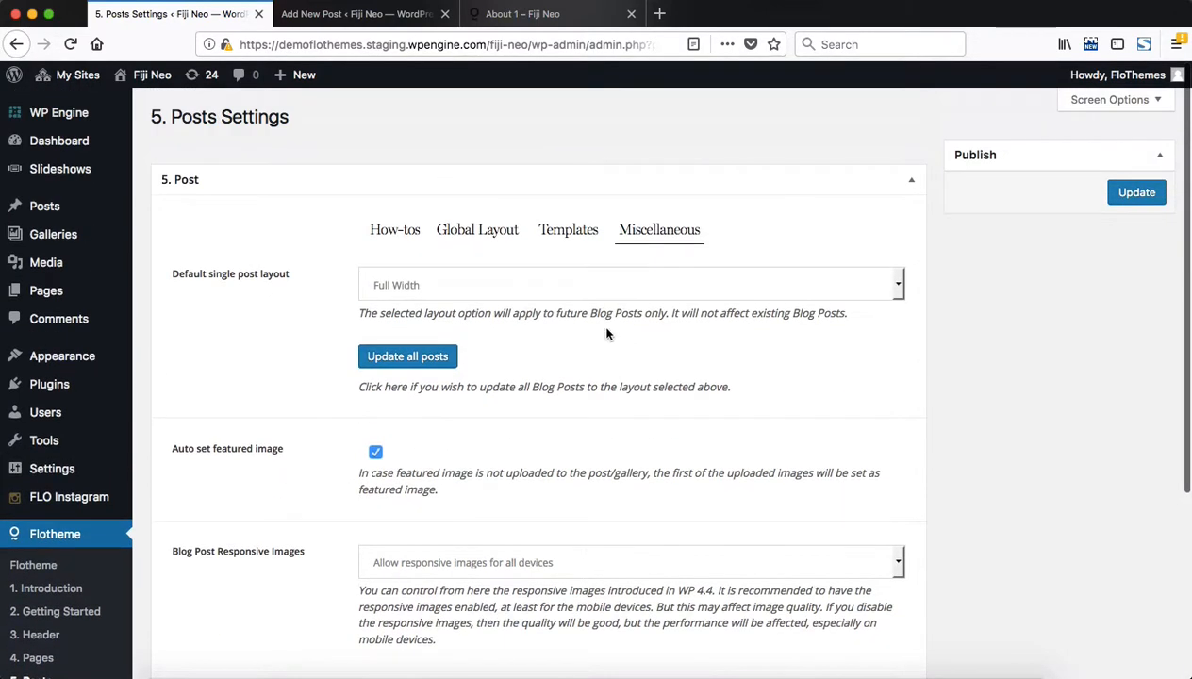
Step: Preview the Post Type B layout template
{"action": "left_click", "coordinate": [578, 231]}
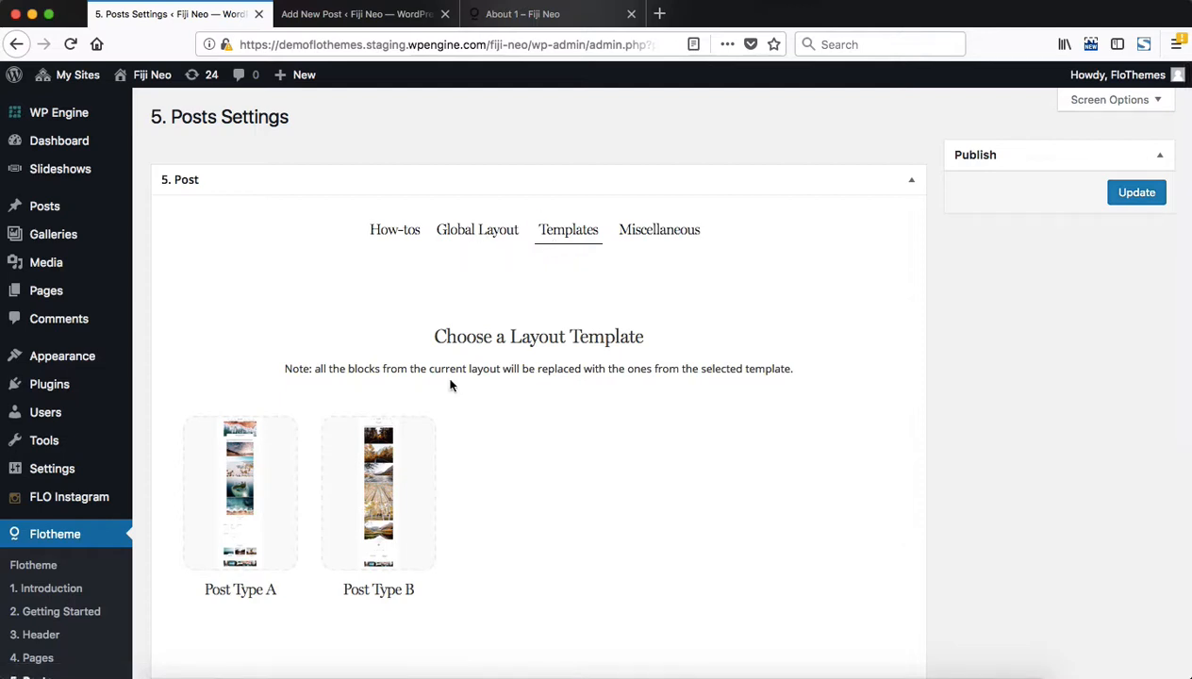
{"action": "mouse_move", "coordinate": [382, 451]}
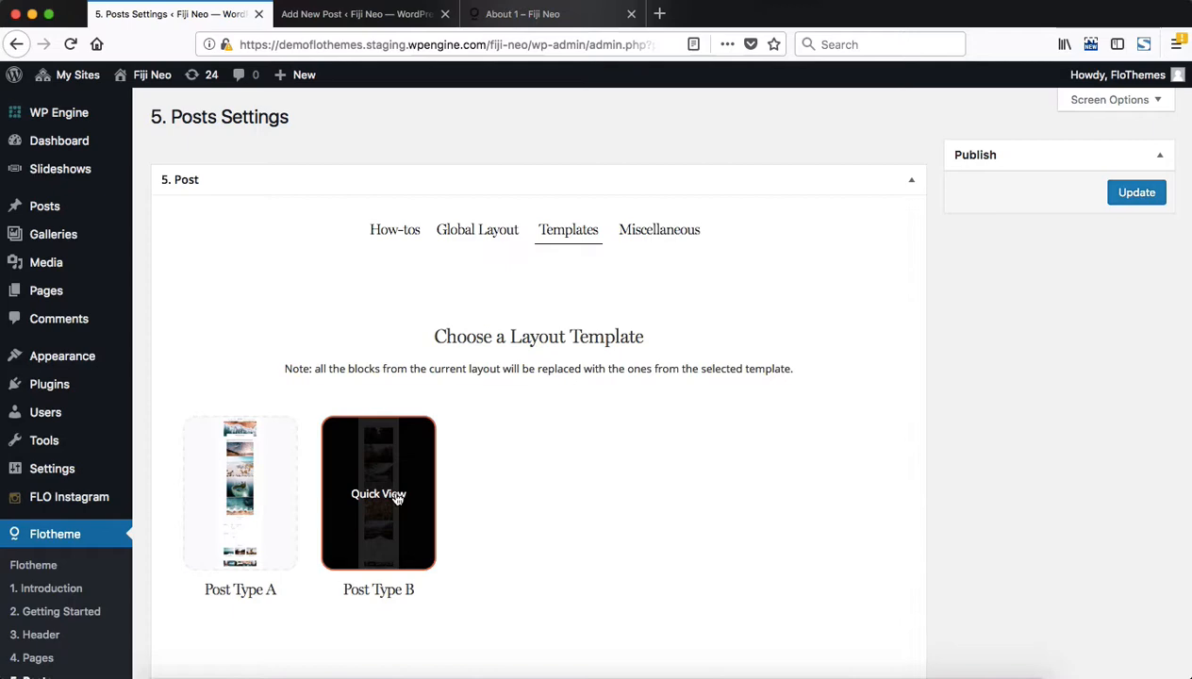
{"action": "left_click", "coordinate": [396, 499]}
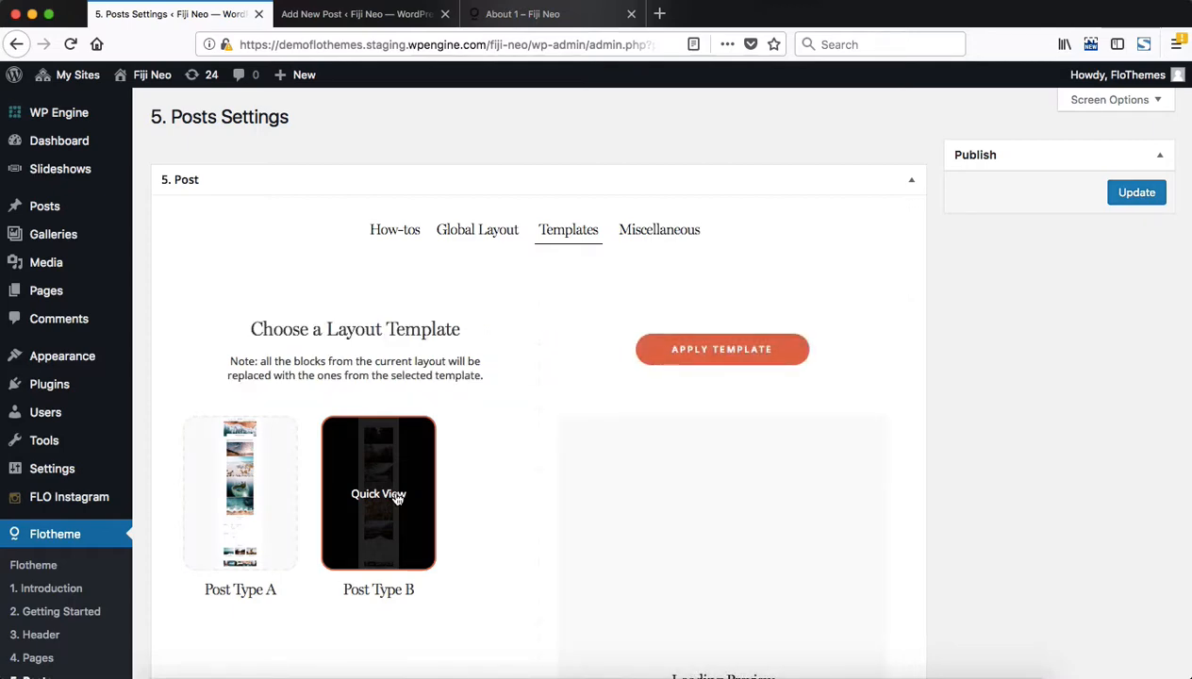
{"action": "scroll", "coordinate": [911, 340], "scroll_direction": "down", "scroll_amount": 2}
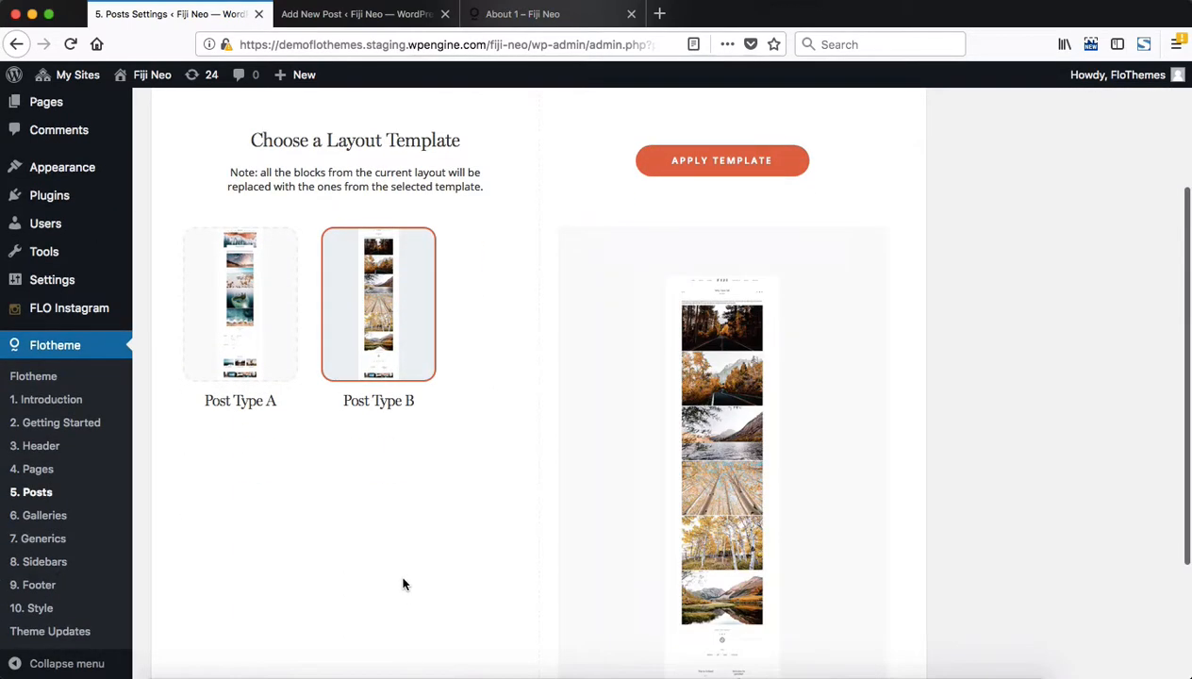
{"action": "mouse_move", "coordinate": [399, 266]}
{"action": "mouse_move", "coordinate": [253, 291]}
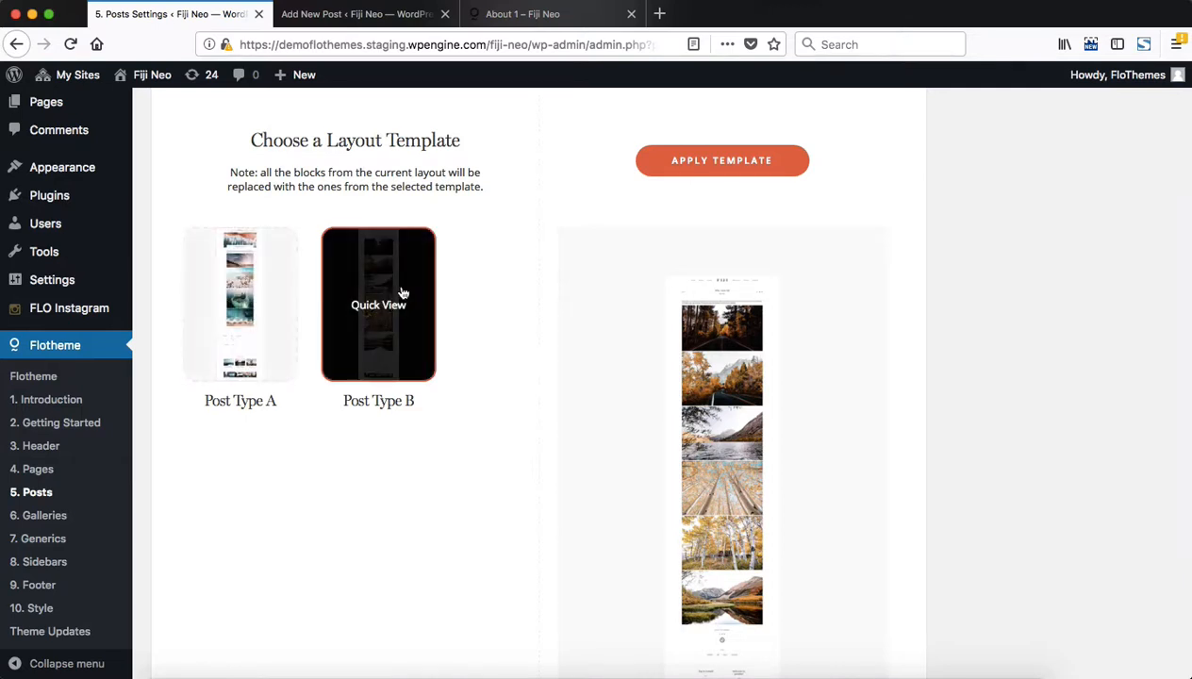
Step: Preview the Post Type A layout template and apply it to the global post layout
{"action": "left_click", "coordinate": [257, 300]}
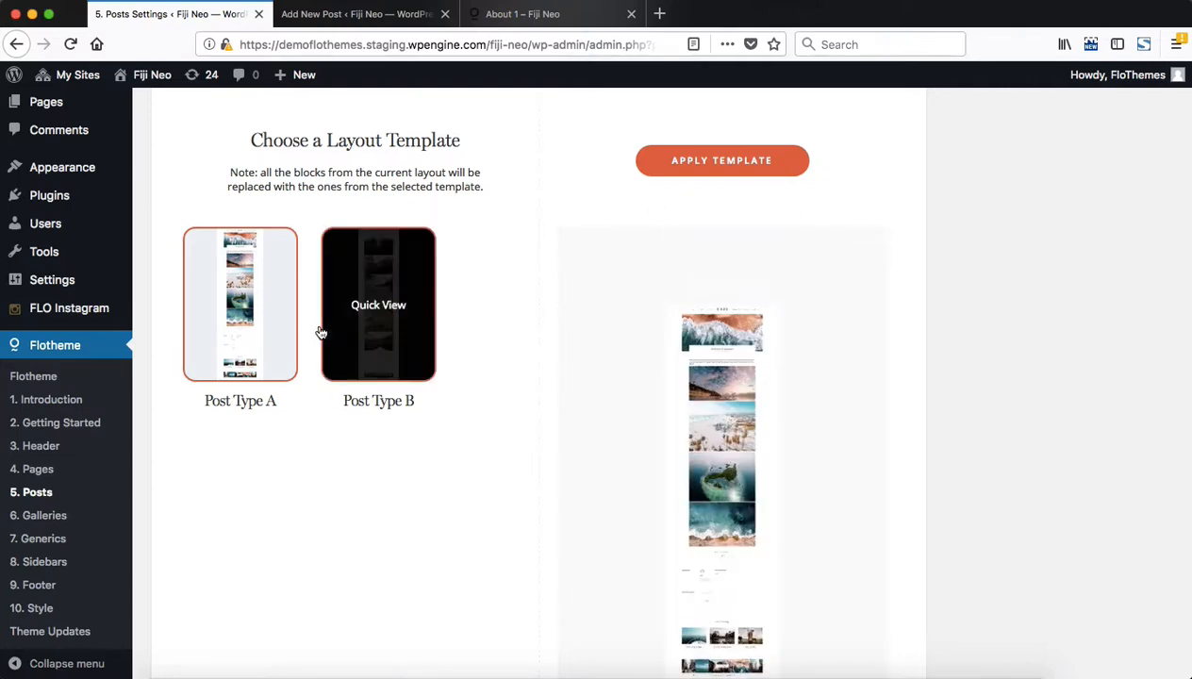
{"action": "scroll", "coordinate": [611, 339], "scroll_direction": "up", "scroll_amount": 3}
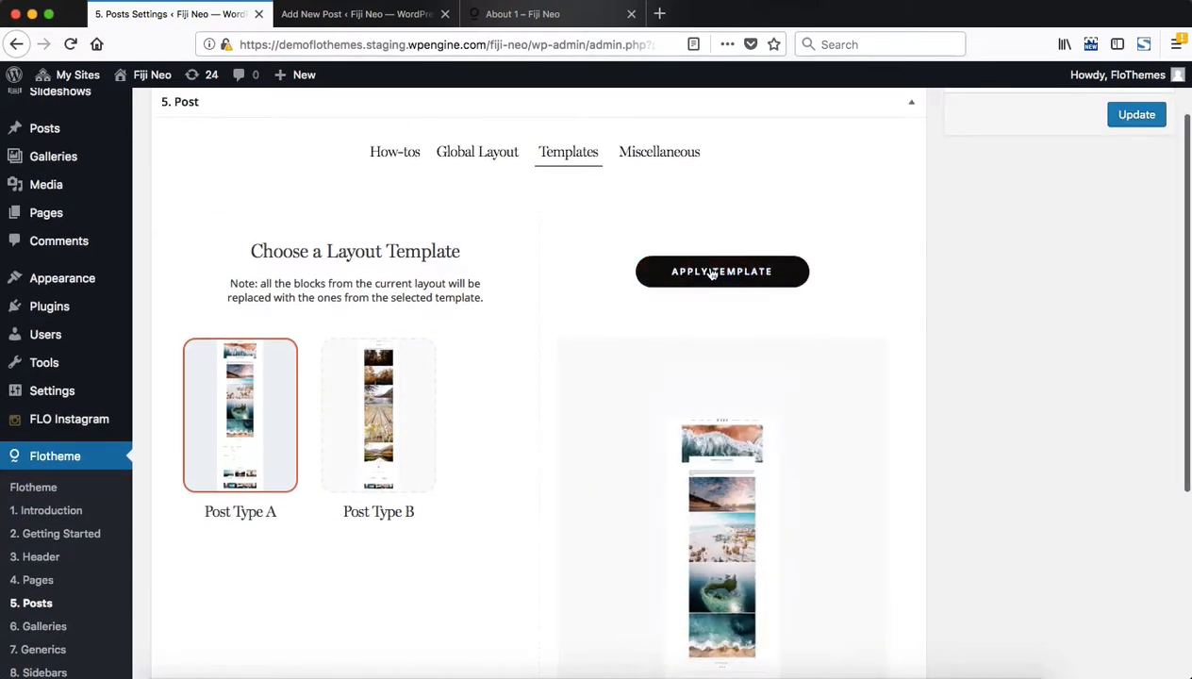
{"action": "left_click", "coordinate": [712, 272]}
{"action": "left_click", "coordinate": [791, 327]}
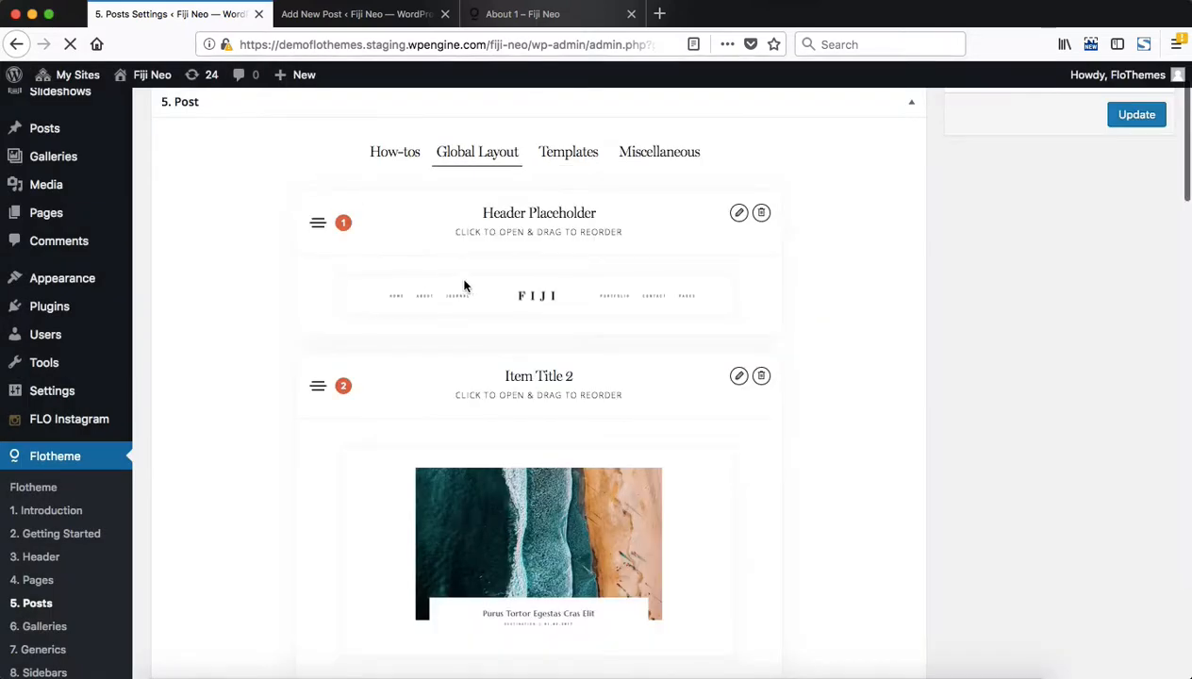
Step: Review the blocks of the global post layout, from Header Placeholder down to Comments
{"action": "left_click", "coordinate": [584, 162]}
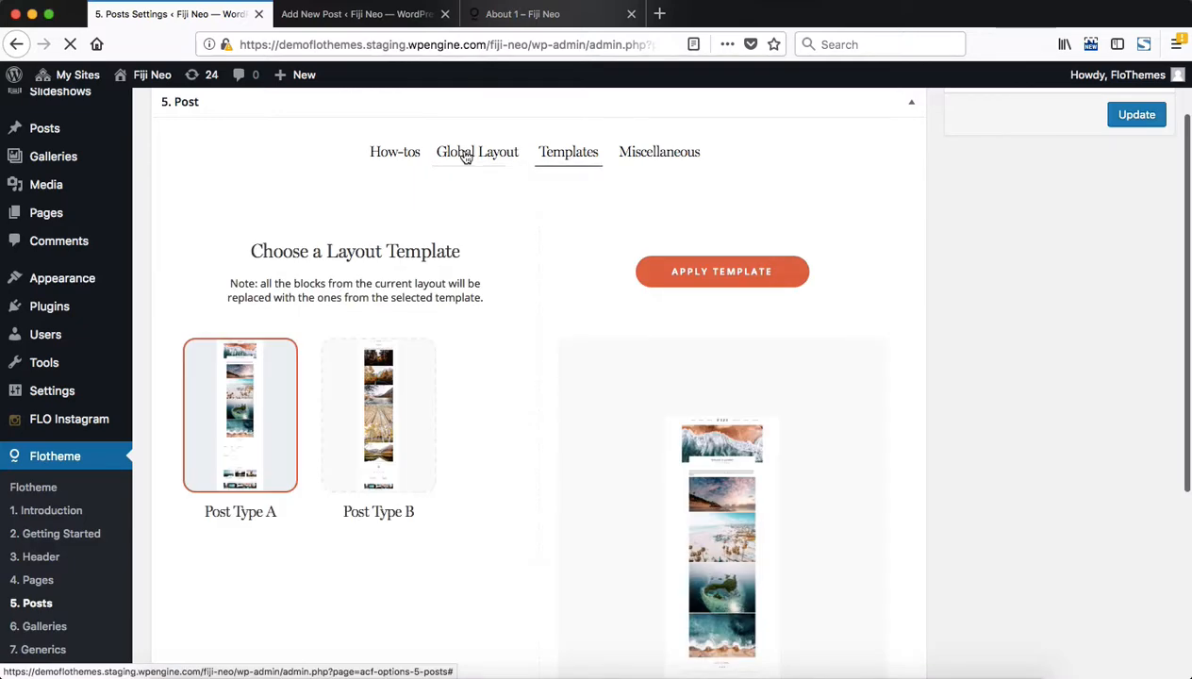
{"action": "left_click", "coordinate": [465, 157]}
{"action": "scroll", "coordinate": [490, 379], "scroll_direction": "down", "scroll_amount": 5}
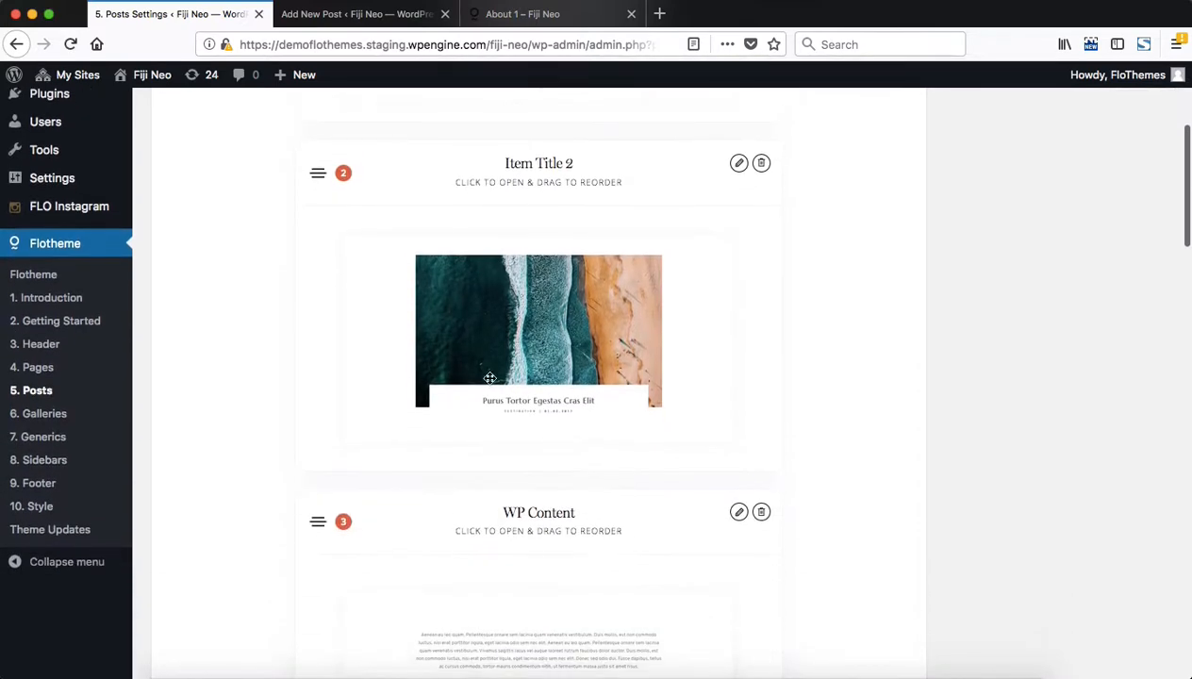
{"action": "scroll", "coordinate": [417, 274], "scroll_direction": "down", "scroll_amount": 7}
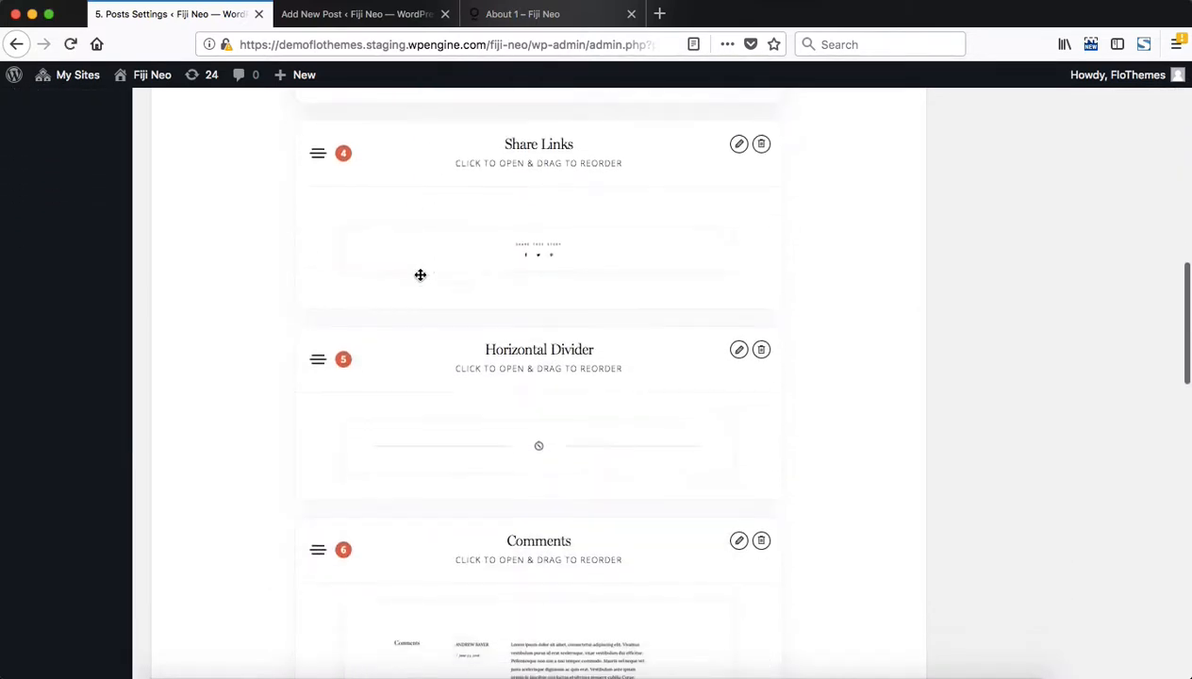
{"action": "scroll", "coordinate": [421, 274], "scroll_direction": "down", "scroll_amount": 1}
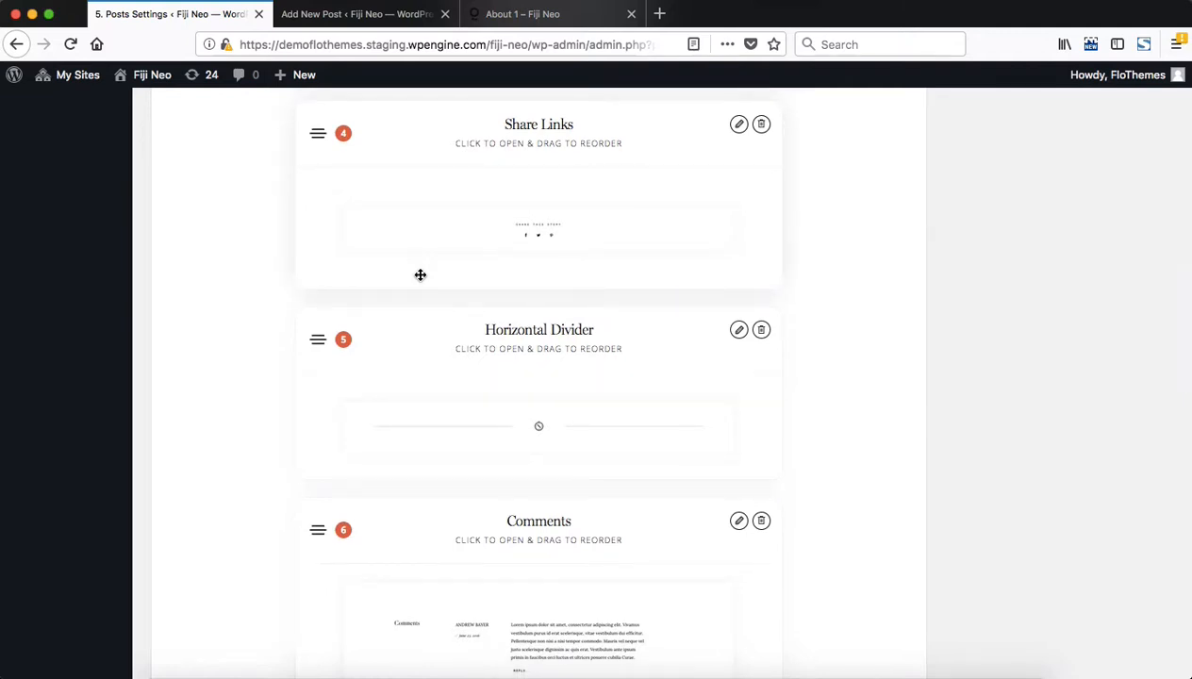
{"action": "scroll", "coordinate": [420, 274], "scroll_direction": "up", "scroll_amount": 12}
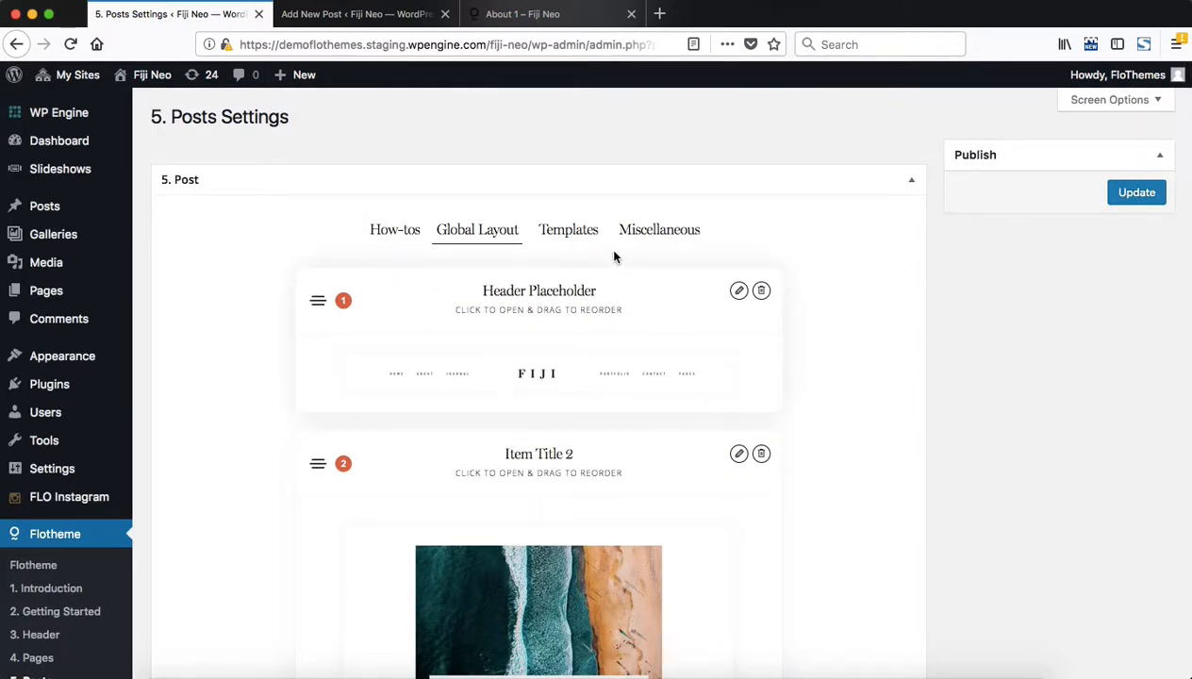
Step: Check the content area of the Add New Post page, then return to the Posts Settings global layout
{"action": "left_click", "coordinate": [332, 14]}
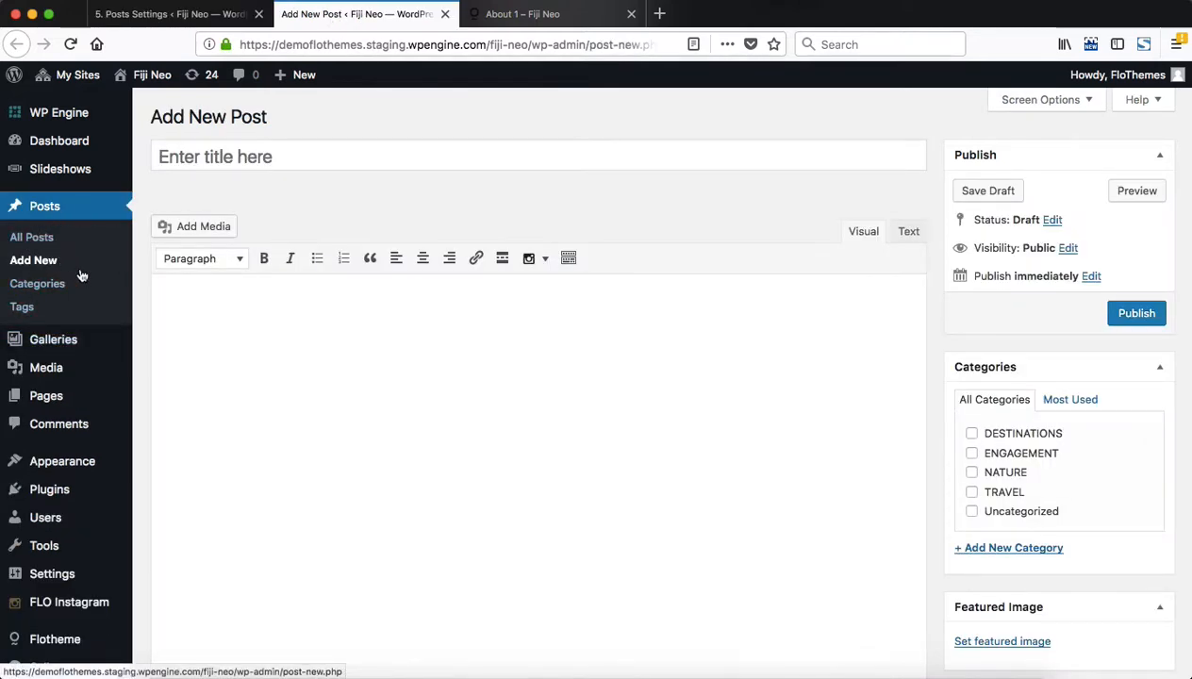
{"action": "scroll", "coordinate": [466, 253], "scroll_direction": "down", "scroll_amount": 3}
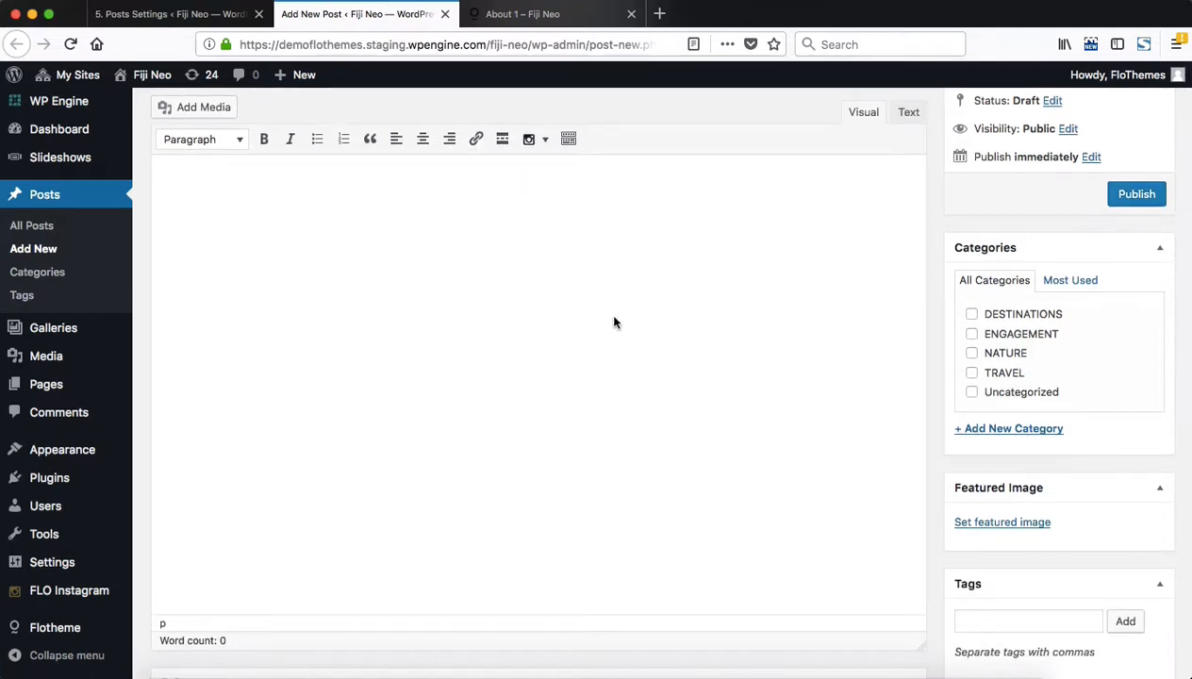
{"action": "left_click", "coordinate": [206, 15]}
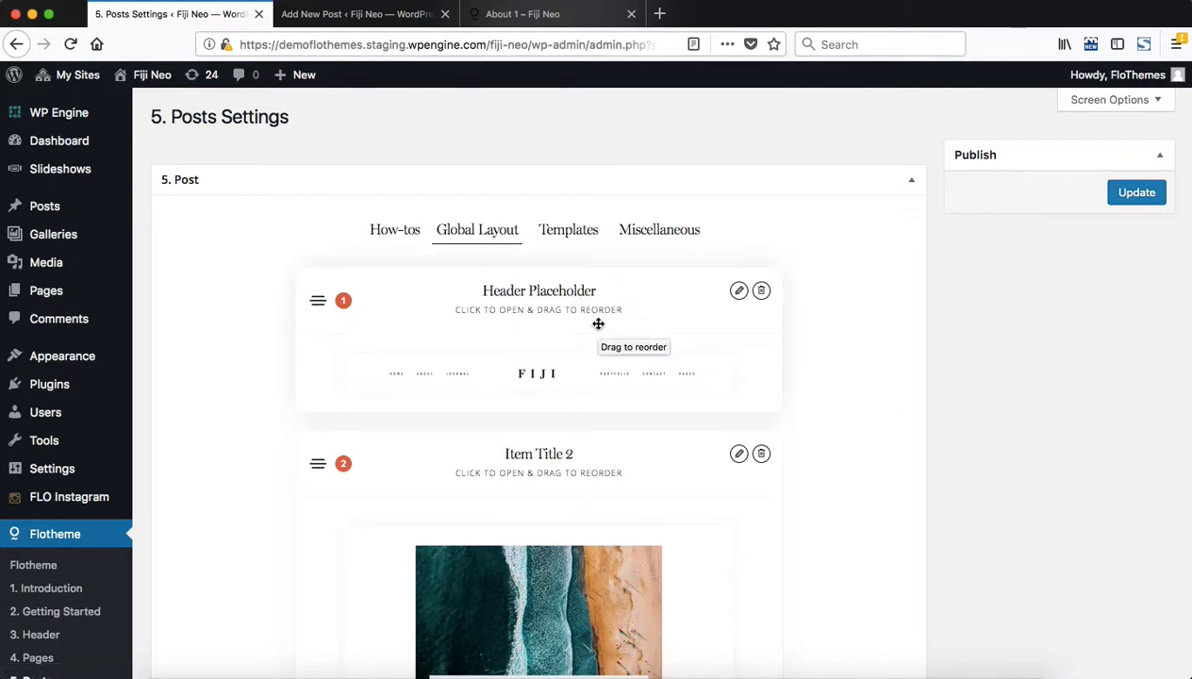
Step: Add a Text Block 2 to the global post layout, just before the Footer Placeholder
{"action": "scroll", "coordinate": [750, 333], "scroll_direction": "down", "scroll_amount": 3}
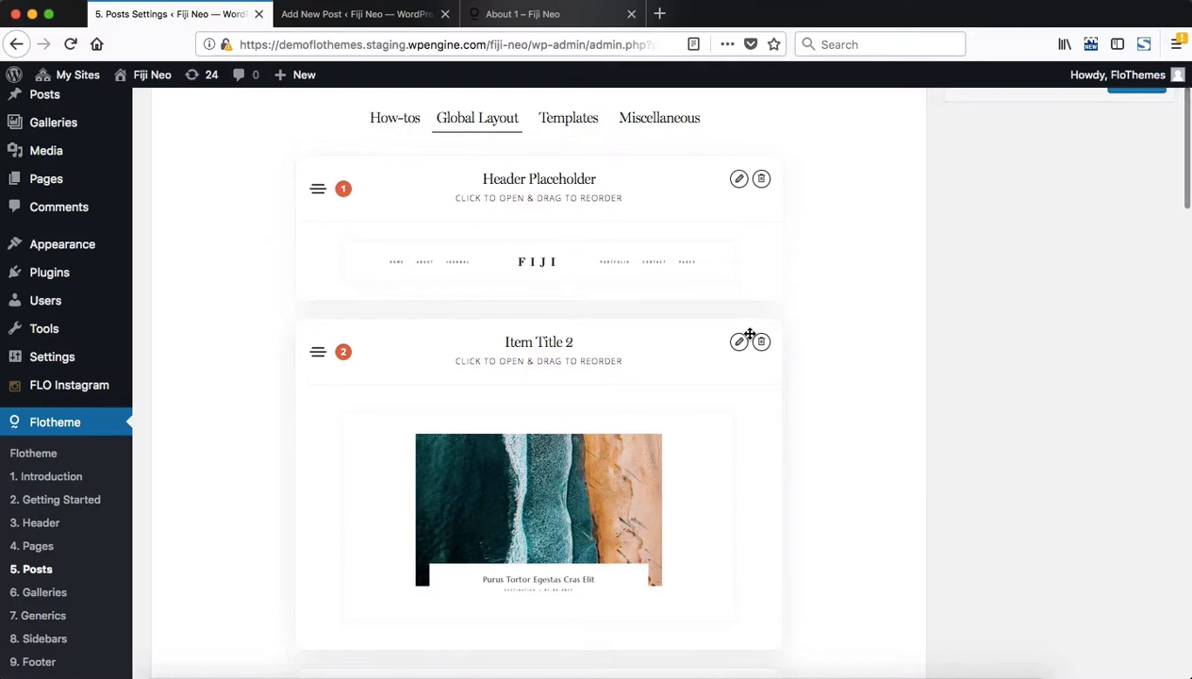
{"action": "scroll", "coordinate": [750, 334], "scroll_direction": "down", "scroll_amount": 1}
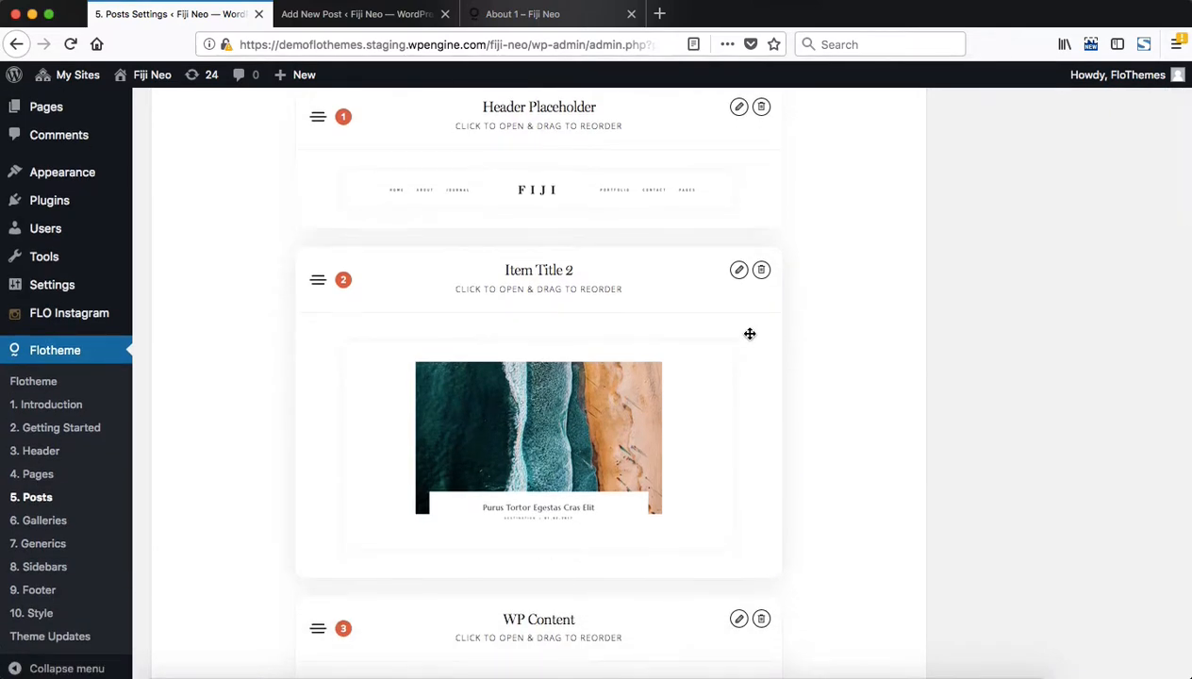
{"action": "scroll", "coordinate": [750, 334], "scroll_direction": "down", "scroll_amount": 15}
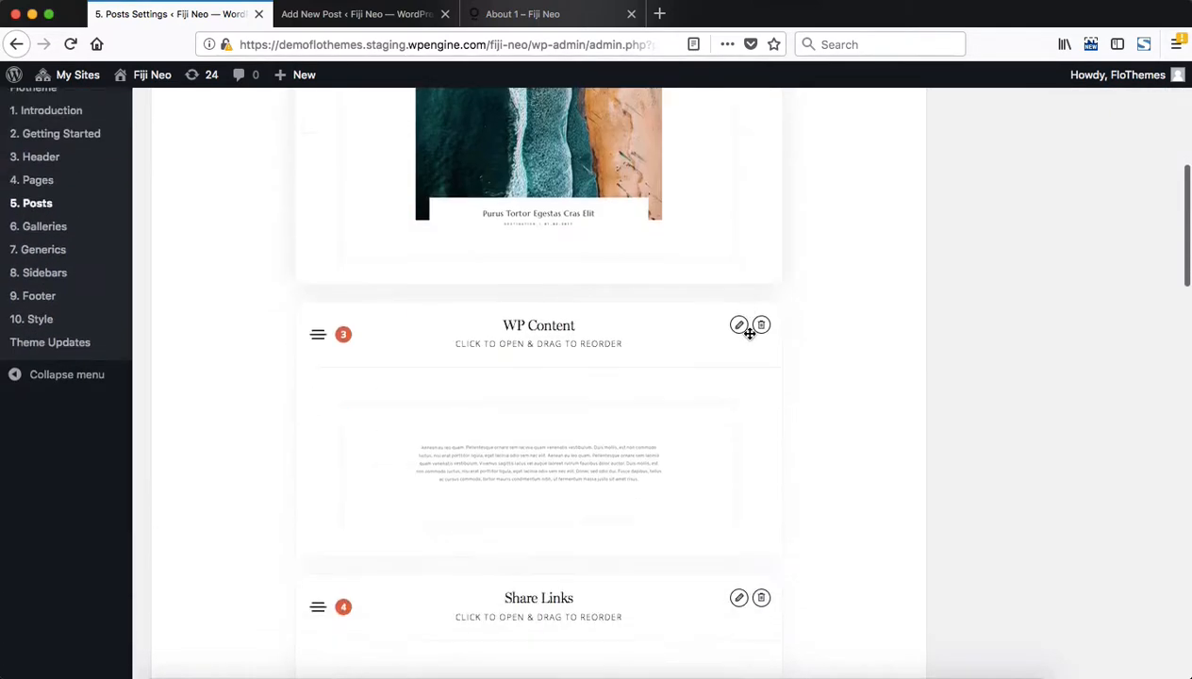
{"action": "scroll", "coordinate": [750, 333], "scroll_direction": "down", "scroll_amount": 10}
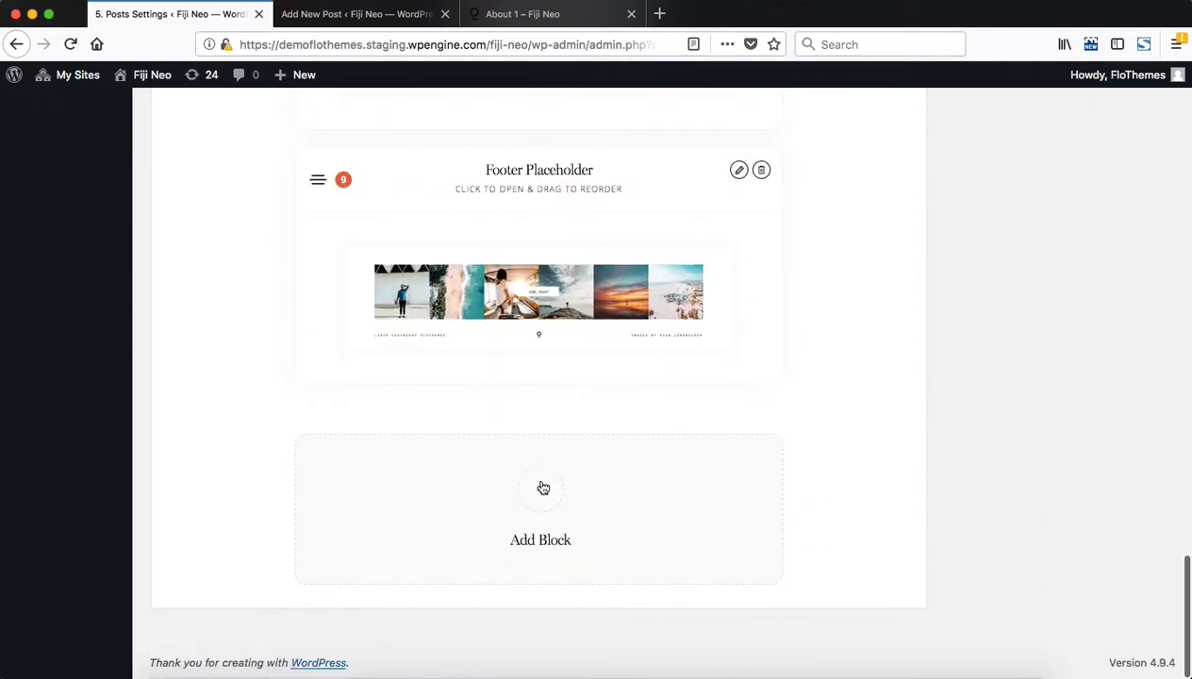
{"action": "left_click", "coordinate": [543, 489]}
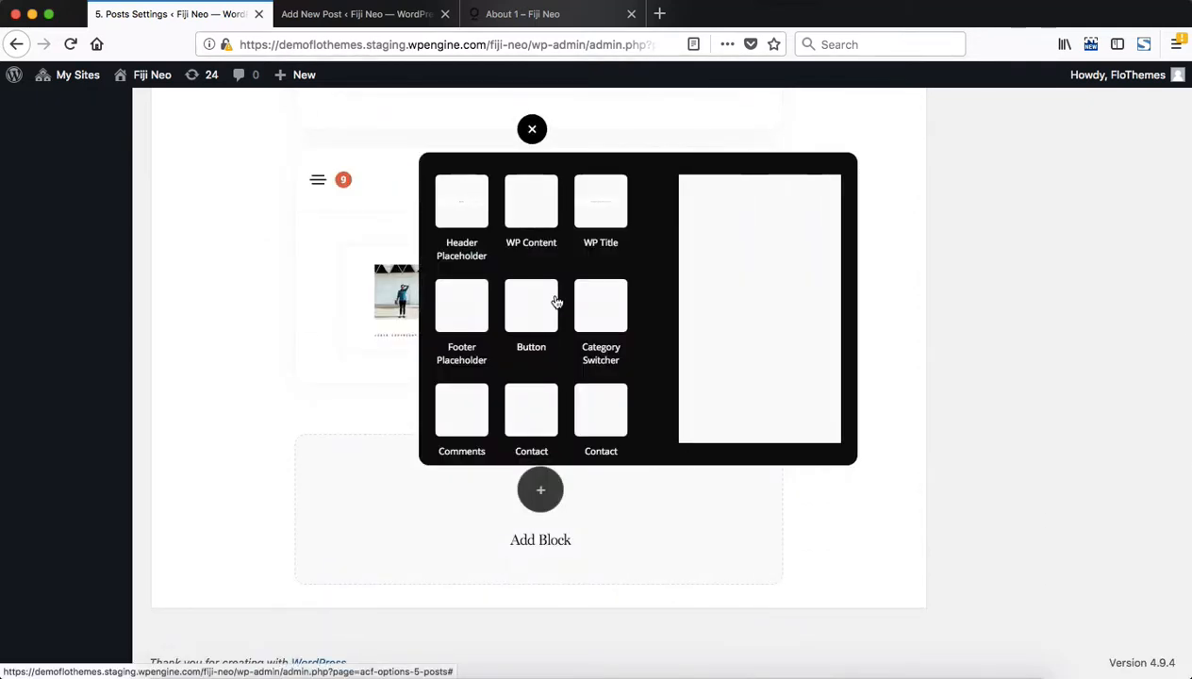
{"action": "scroll", "coordinate": [555, 367], "scroll_direction": "down", "scroll_amount": 3}
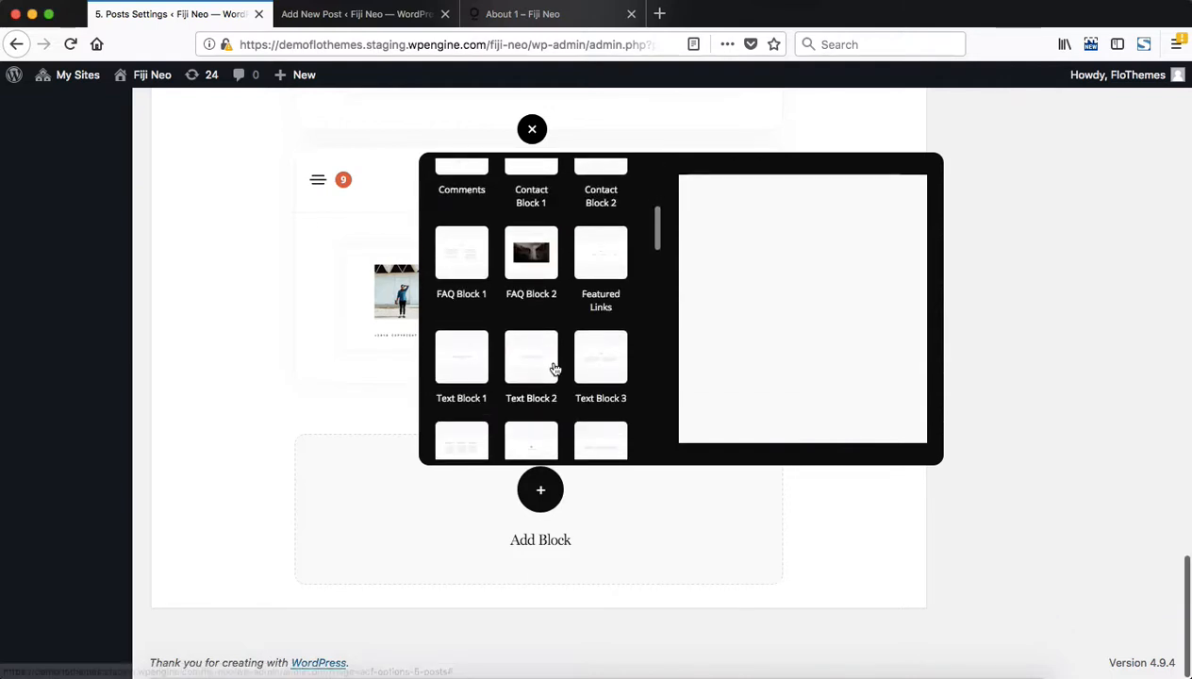
{"action": "mouse_move", "coordinate": [535, 355]}
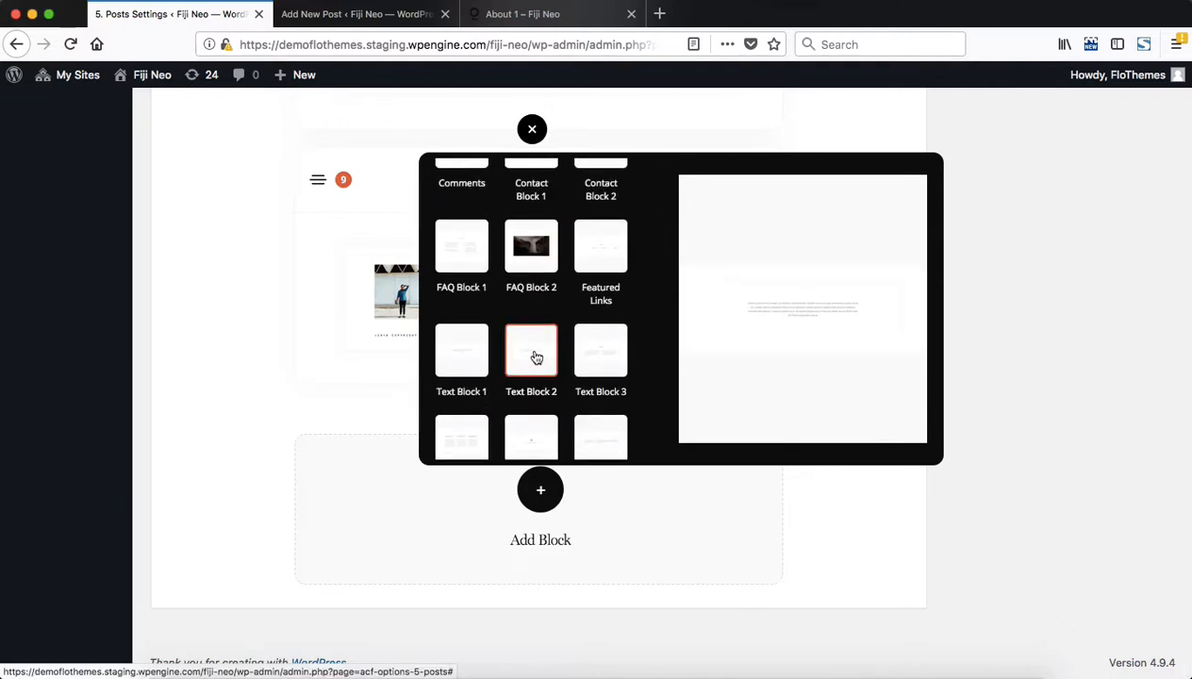
{"action": "left_click", "coordinate": [535, 356]}
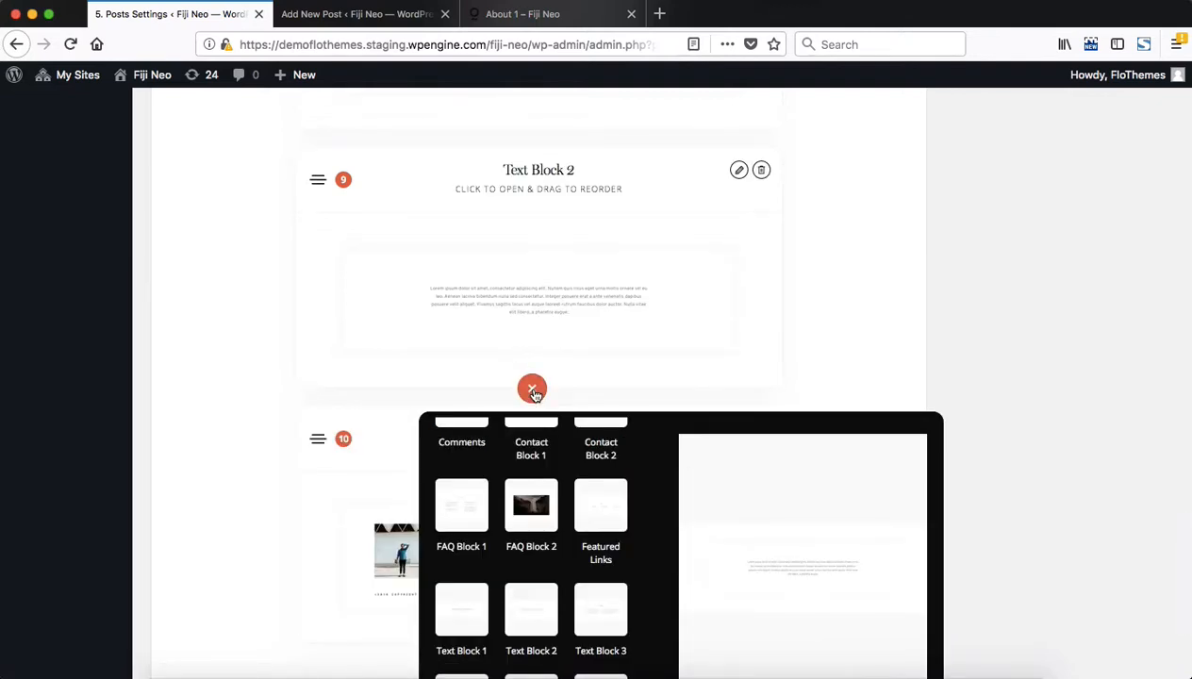
{"action": "left_click", "coordinate": [533, 392]}
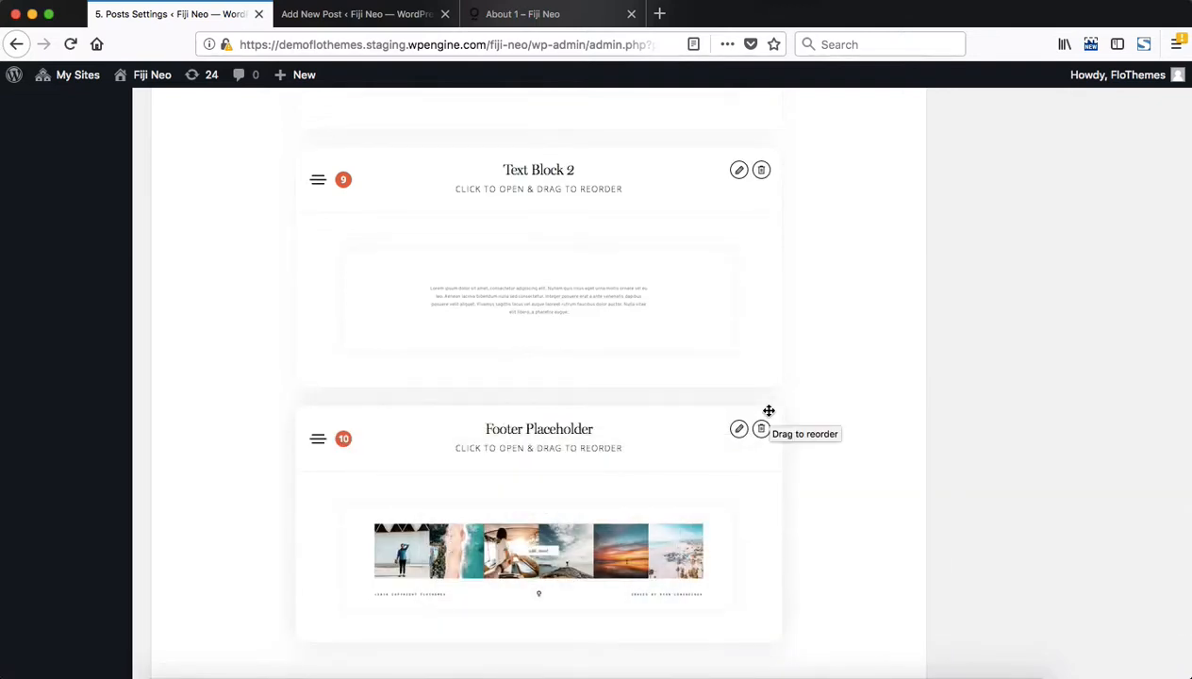
Step: Open the settings of Text Block 2 to examine its text content options, then collapse the block
{"action": "left_click", "coordinate": [592, 183]}
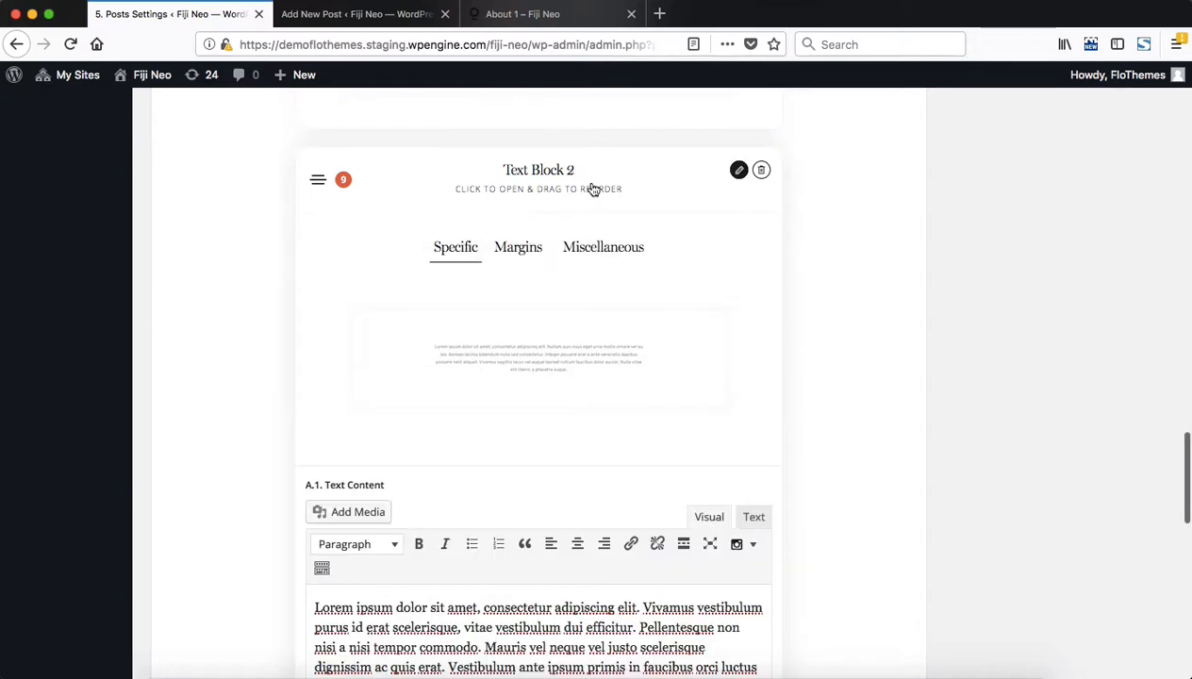
{"action": "scroll", "coordinate": [592, 188], "scroll_direction": "down", "scroll_amount": 5}
{"action": "scroll", "coordinate": [566, 372], "scroll_direction": "up", "scroll_amount": 3}
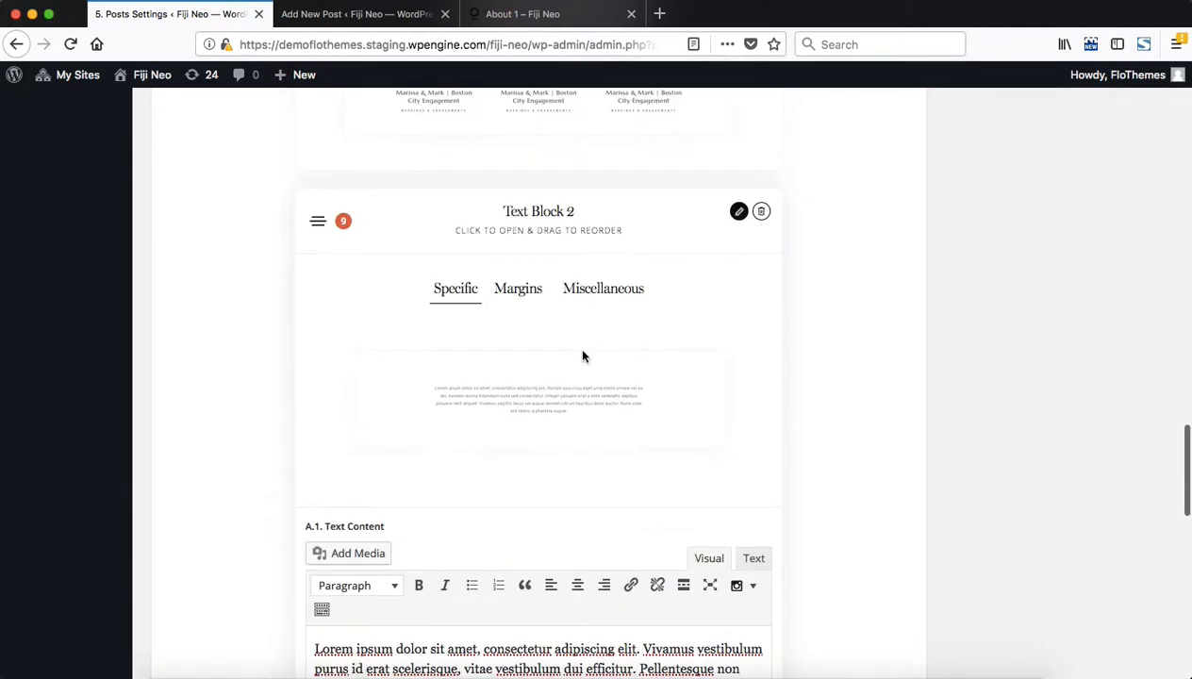
{"action": "left_click", "coordinate": [648, 217]}
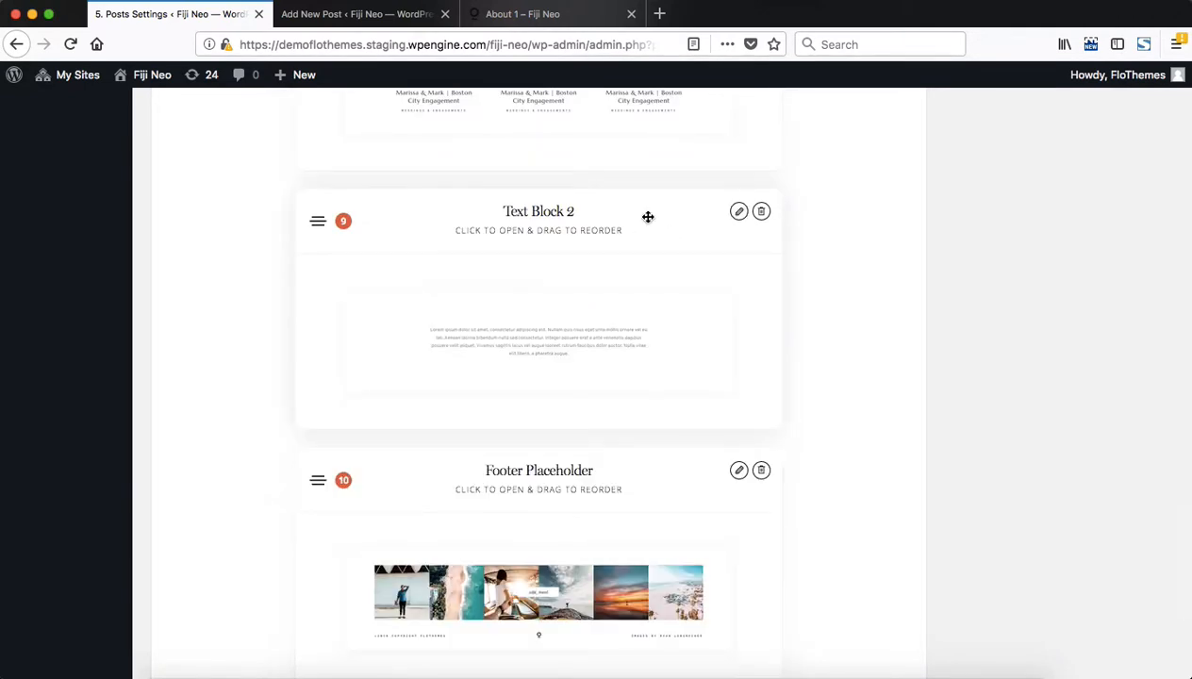
Step: Delete the Comments block from the global post layout
{"action": "scroll", "coordinate": [648, 217], "scroll_direction": "up", "scroll_amount": 3}
{"action": "scroll", "coordinate": [648, 217], "scroll_direction": "up", "scroll_amount": 2}
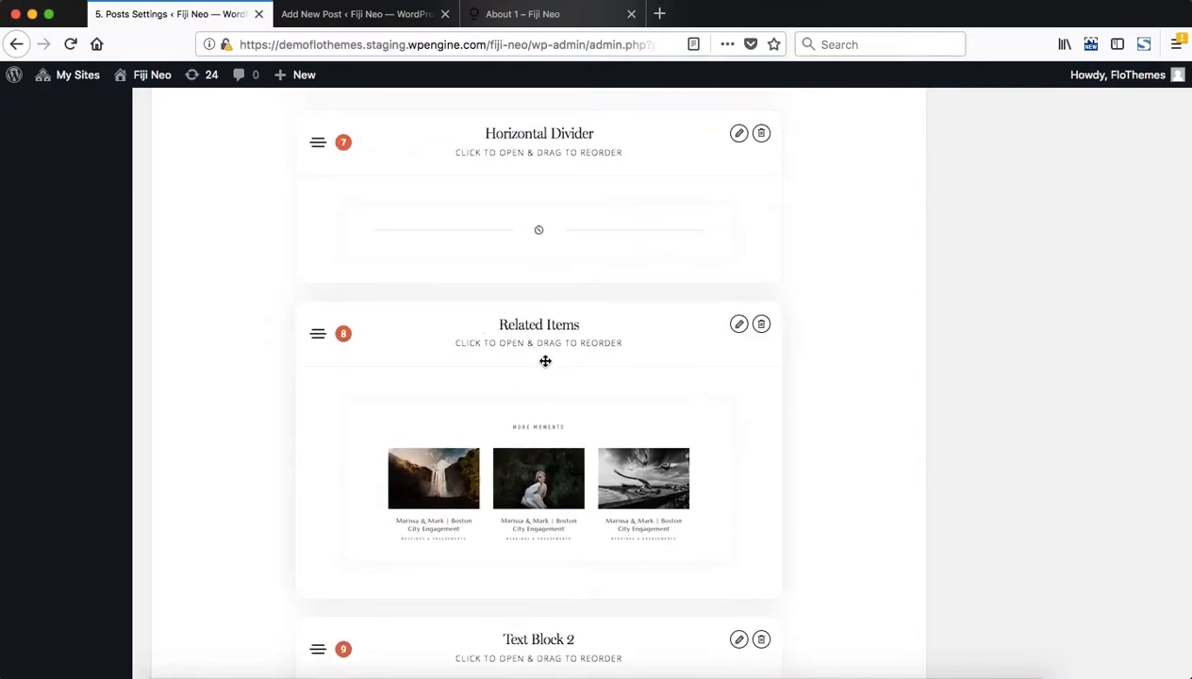
{"action": "scroll", "coordinate": [607, 332], "scroll_direction": "up", "scroll_amount": 3}
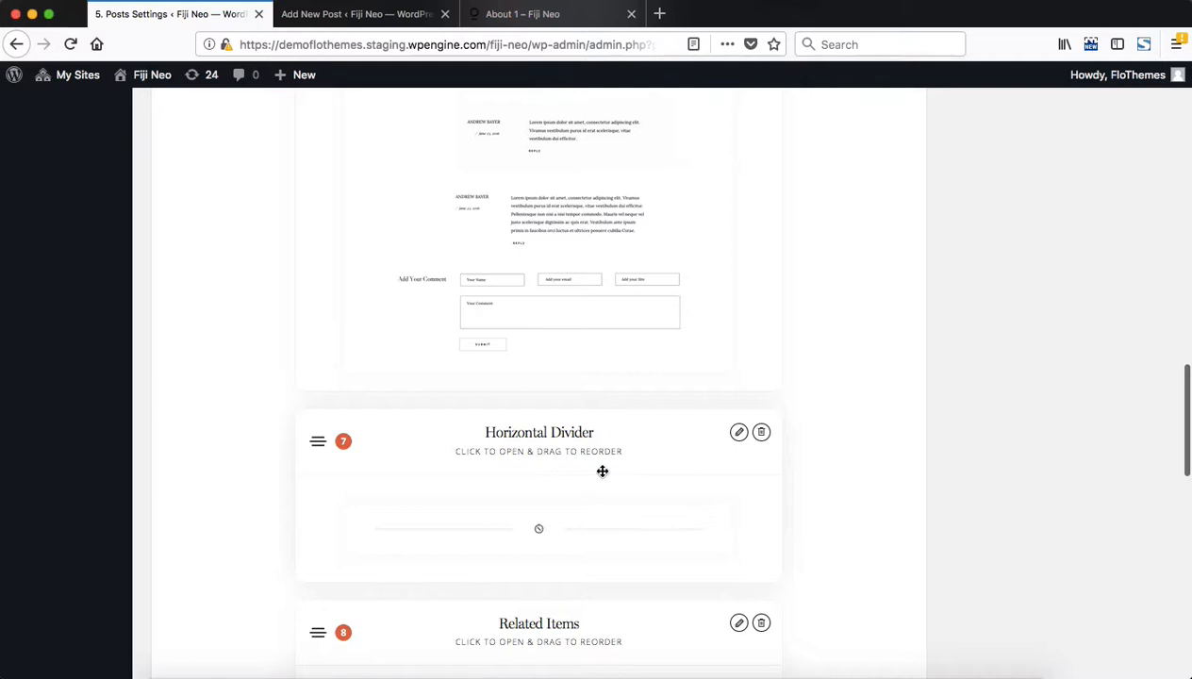
{"action": "scroll", "coordinate": [606, 471], "scroll_direction": "up", "scroll_amount": 3}
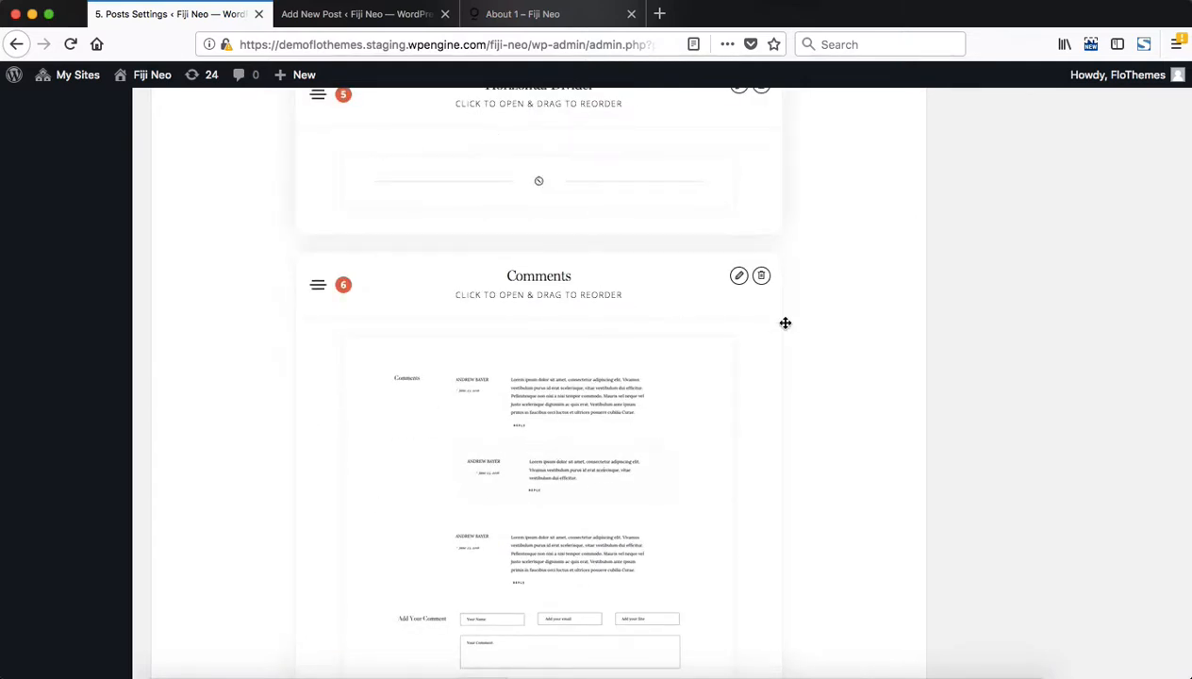
{"action": "left_click", "coordinate": [764, 276]}
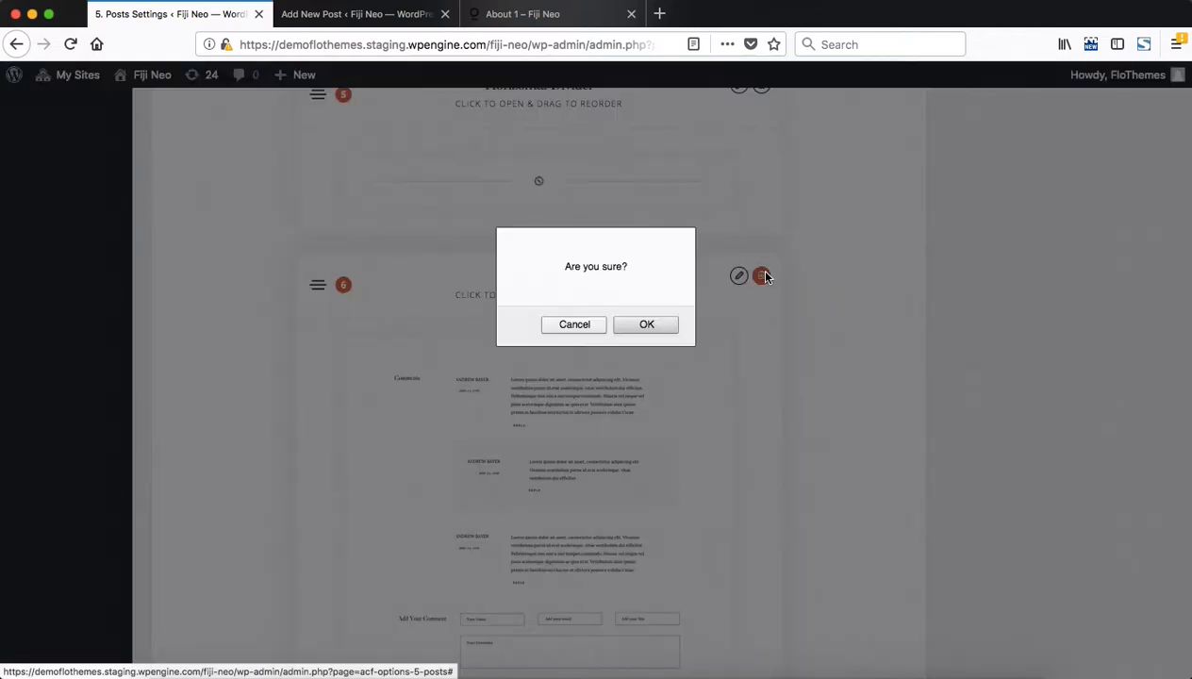
{"action": "key", "text": "Return"}
Step: Save the changes made to the global post layout in Posts Settings
{"action": "scroll", "coordinate": [806, 440], "scroll_direction": "up", "scroll_amount": 10}
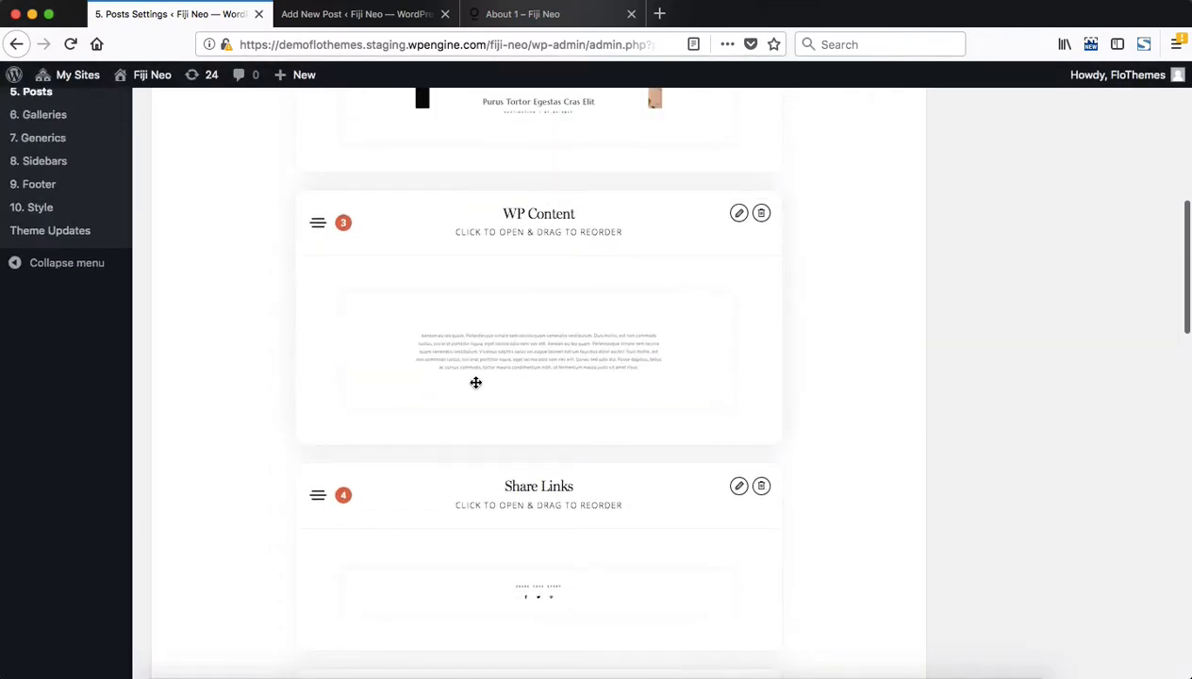
{"action": "scroll", "coordinate": [473, 381], "scroll_direction": "up", "scroll_amount": 4}
{"action": "scroll", "coordinate": [475, 382], "scroll_direction": "up", "scroll_amount": 3}
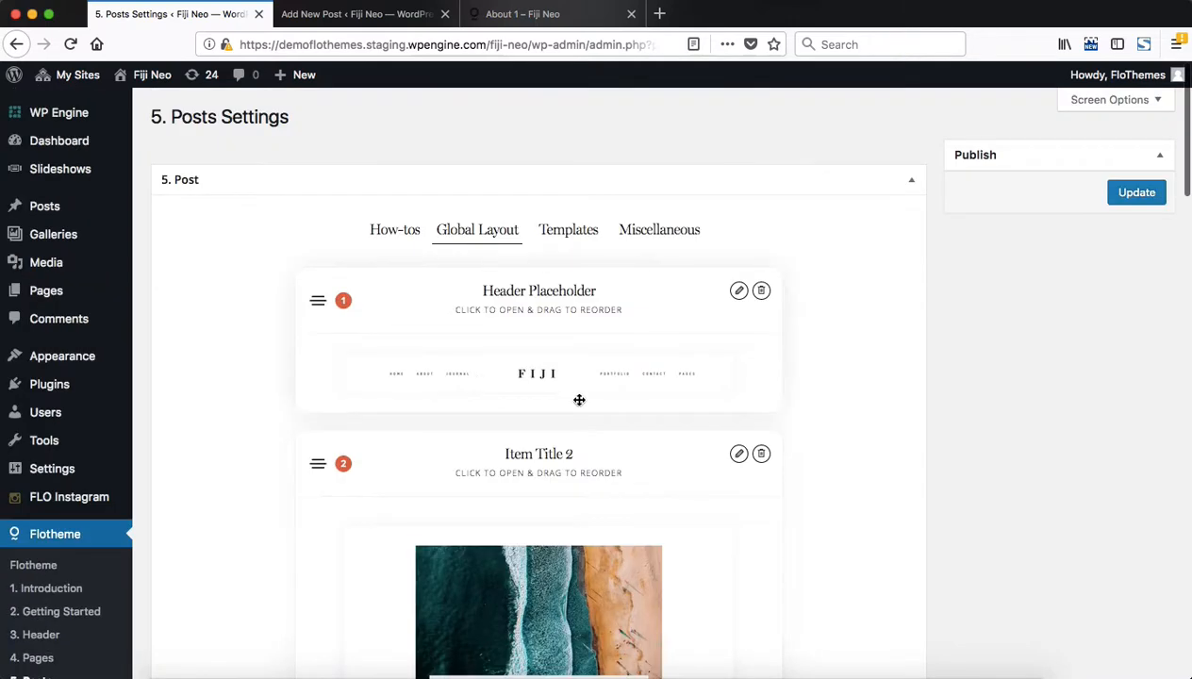
{"action": "left_click", "coordinate": [1140, 193]}
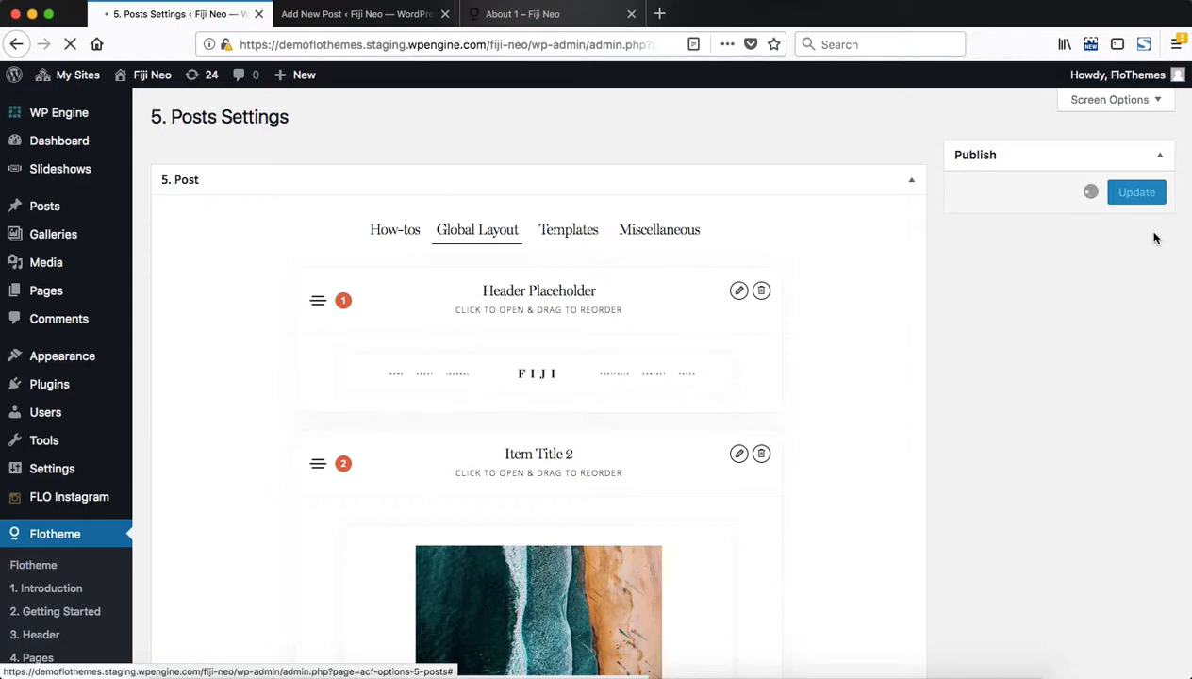
Step: Check the editor and custom layout option on the Add New Post page, then return to Posts Settings
{"action": "left_click", "coordinate": [302, 19]}
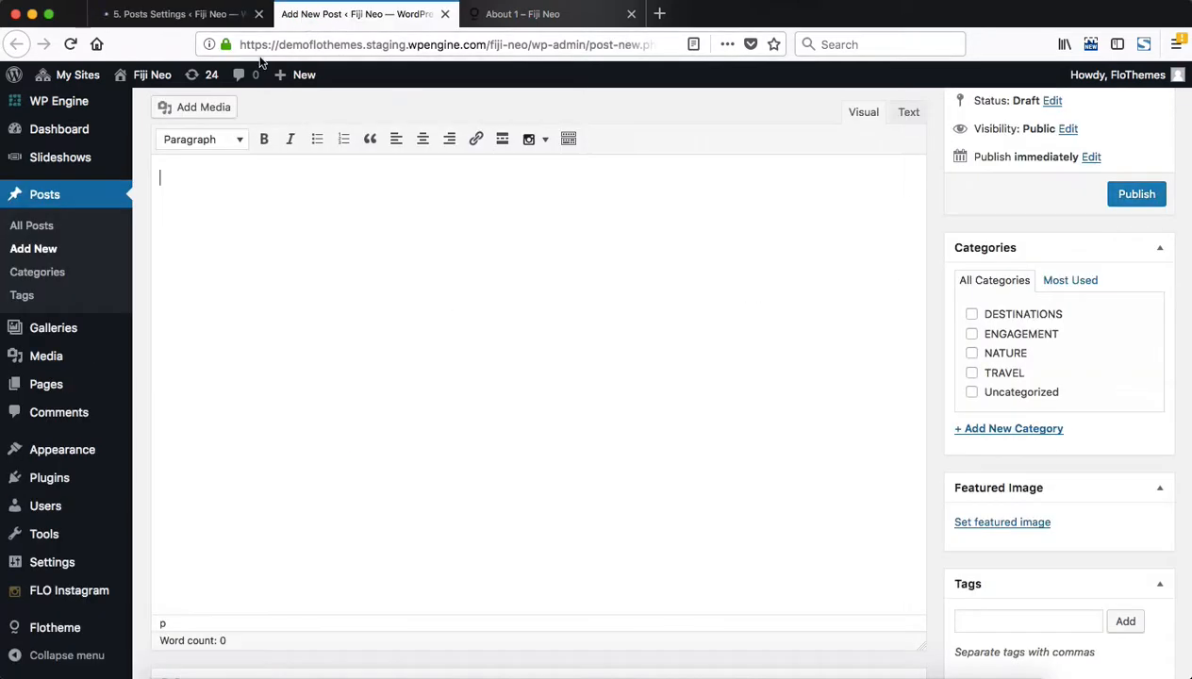
{"action": "scroll", "coordinate": [485, 269], "scroll_direction": "down", "scroll_amount": 4}
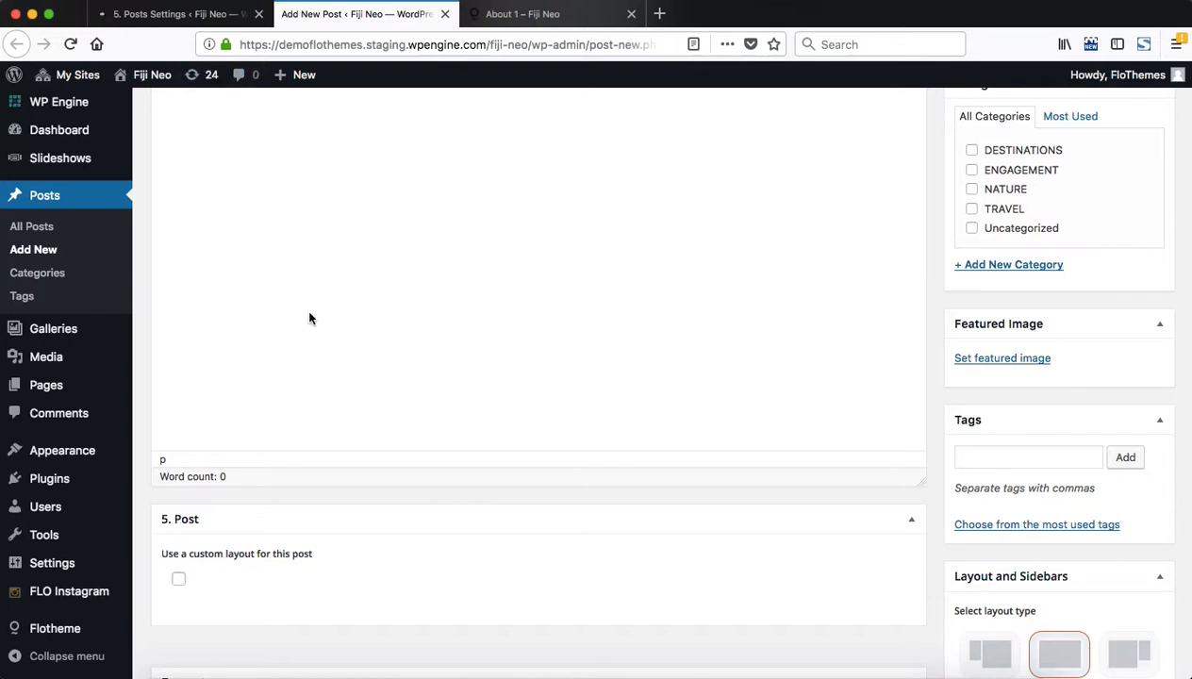
{"action": "scroll", "coordinate": [369, 261], "scroll_direction": "up", "scroll_amount": 3}
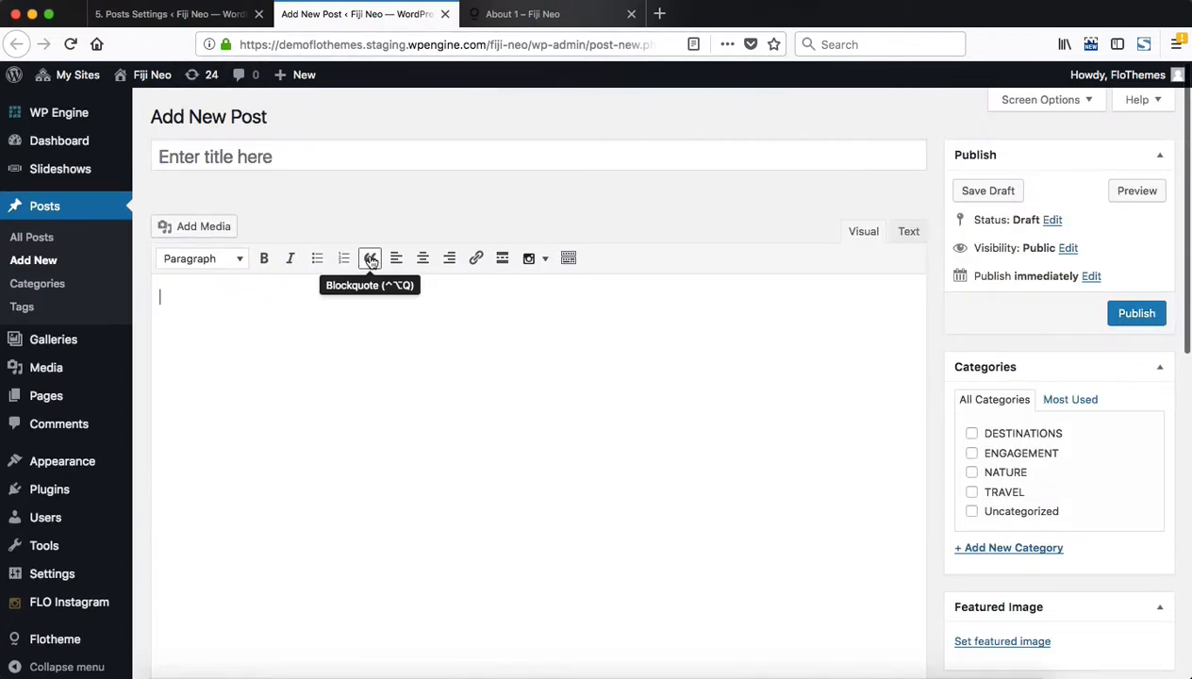
{"action": "left_click", "coordinate": [171, 19]}
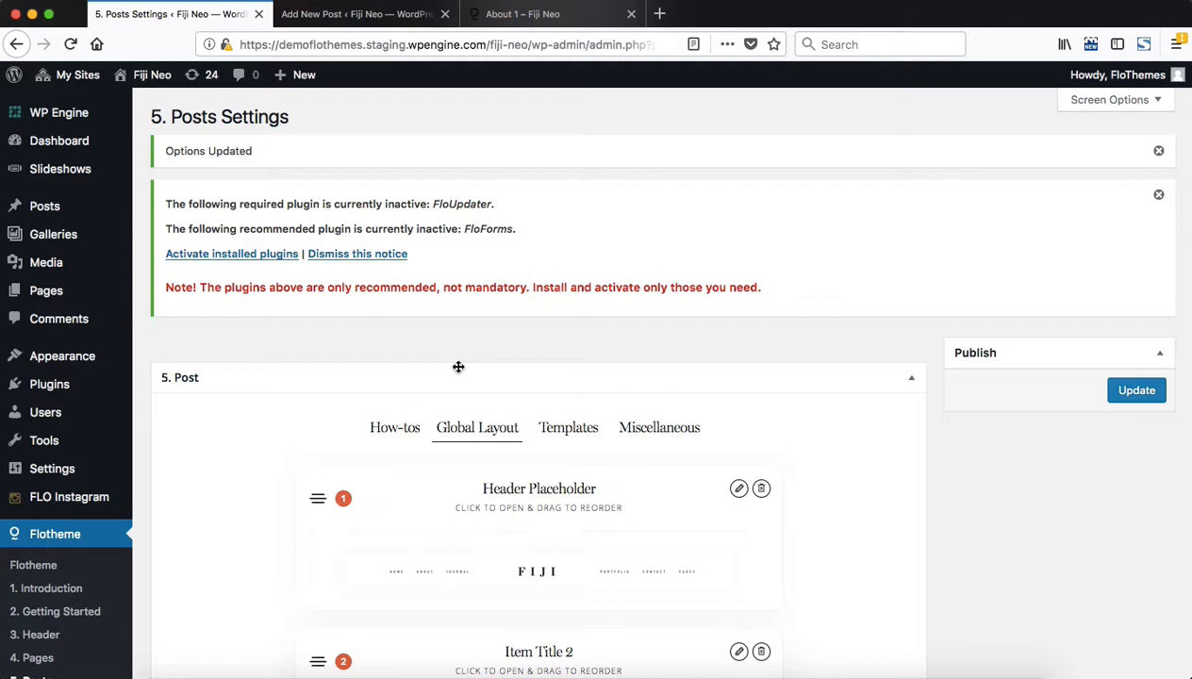
Step: Review the Add New Post page from the content editor down to the Excerpt and Discussion sections
{"action": "left_click", "coordinate": [356, 15]}
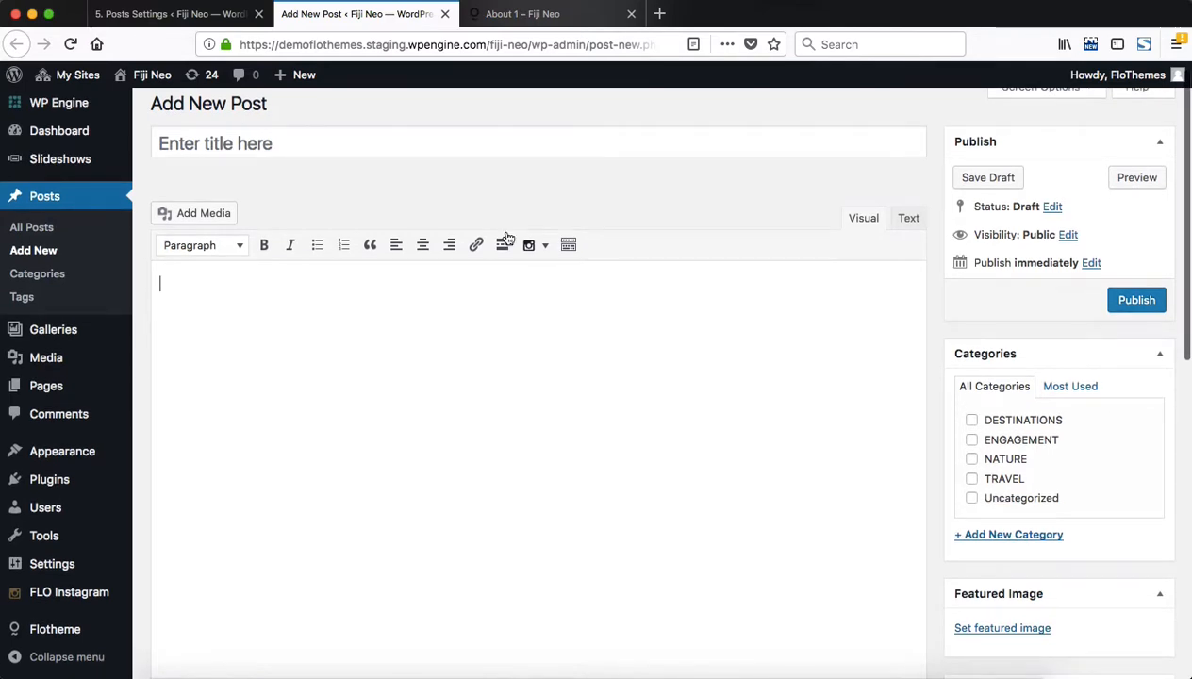
{"action": "scroll", "coordinate": [660, 392], "scroll_direction": "down", "scroll_amount": 4}
{"action": "scroll", "coordinate": [660, 393], "scroll_direction": "down", "scroll_amount": 3}
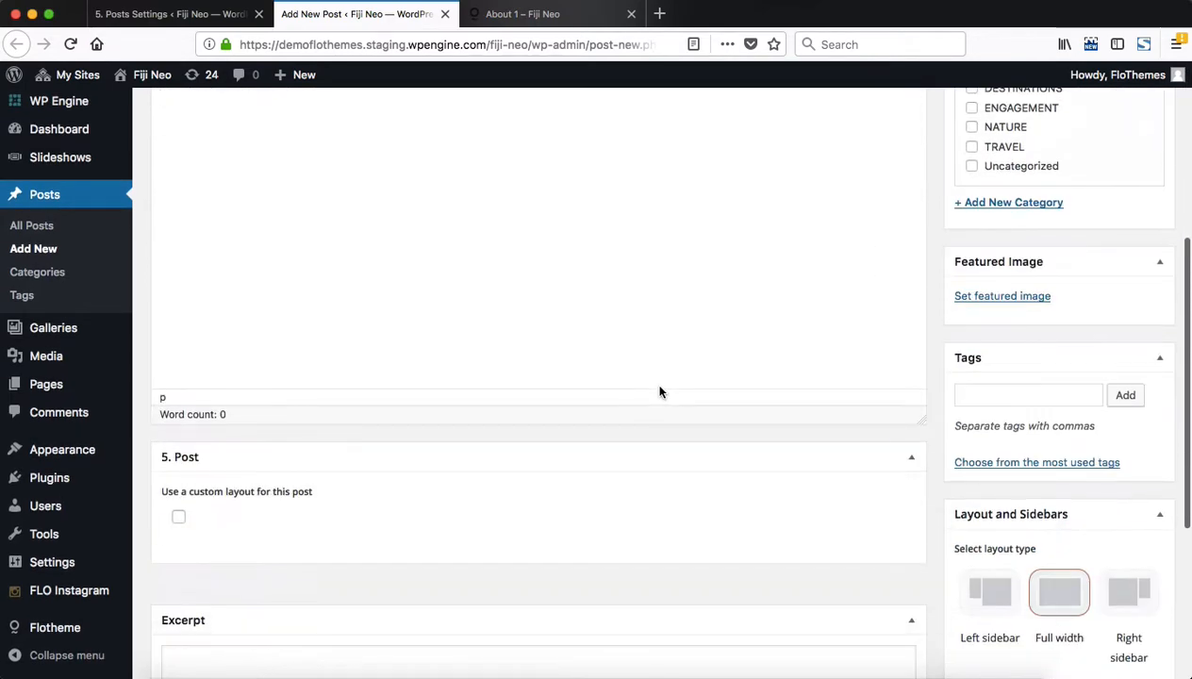
{"action": "scroll", "coordinate": [660, 392], "scroll_direction": "down", "scroll_amount": 5}
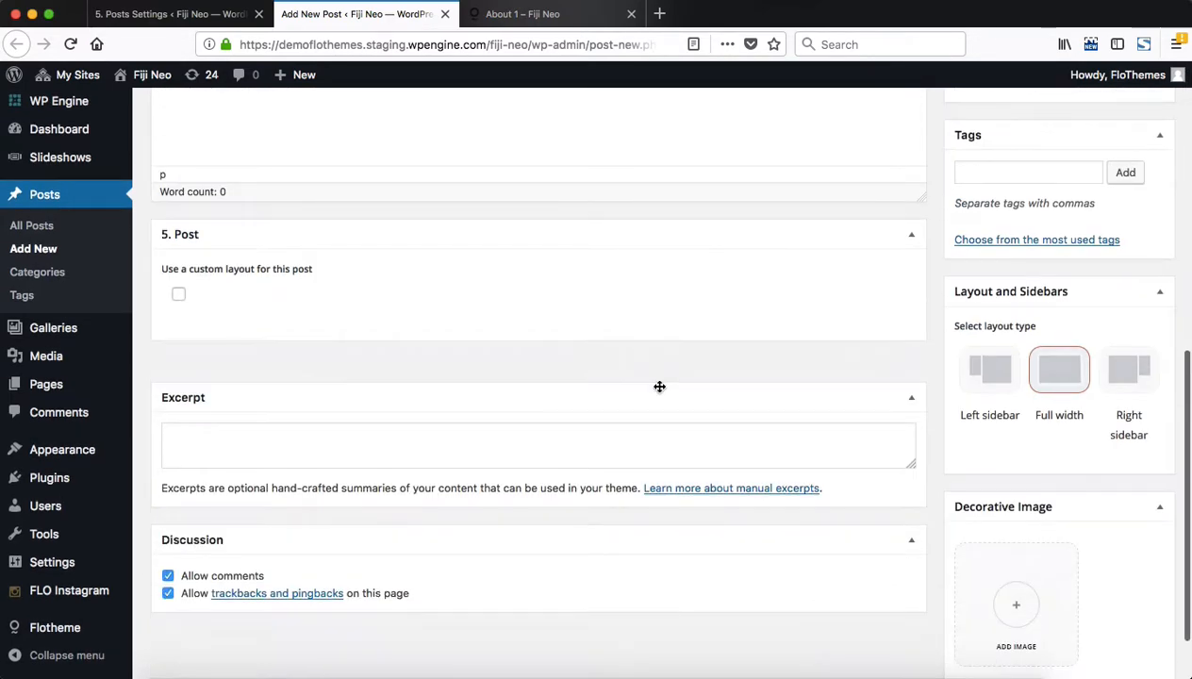
{"action": "scroll", "coordinate": [564, 427], "scroll_direction": "down", "scroll_amount": 1}
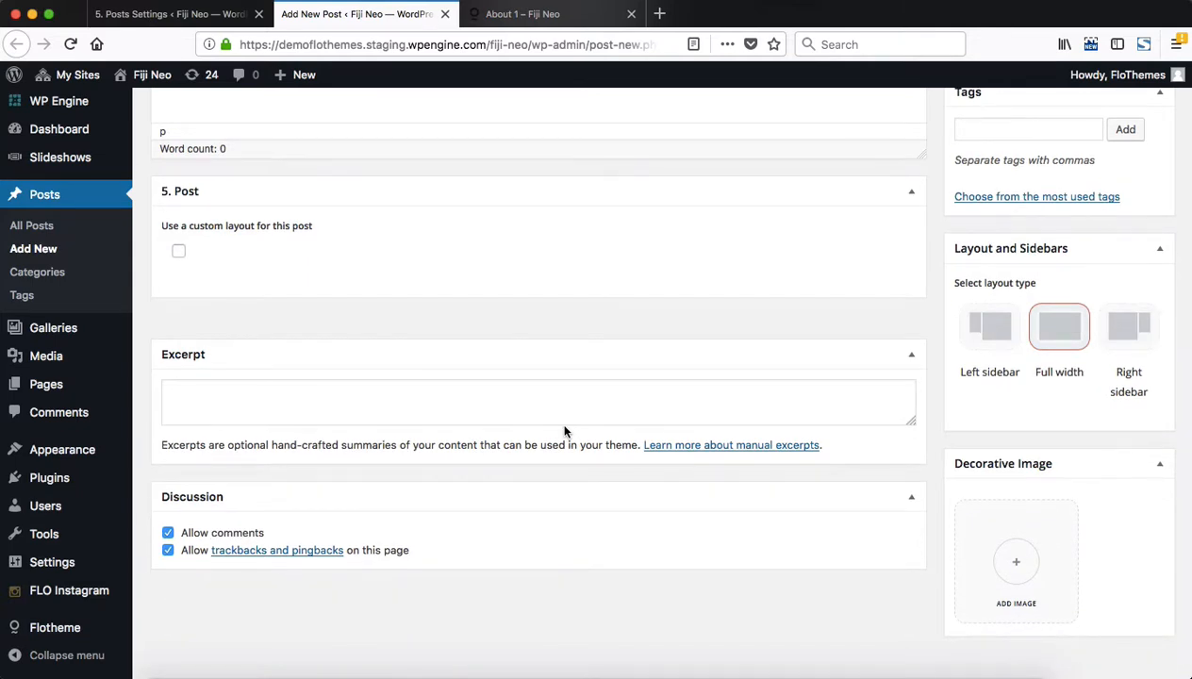
{"action": "scroll", "coordinate": [564, 430], "scroll_direction": "up", "scroll_amount": 4}
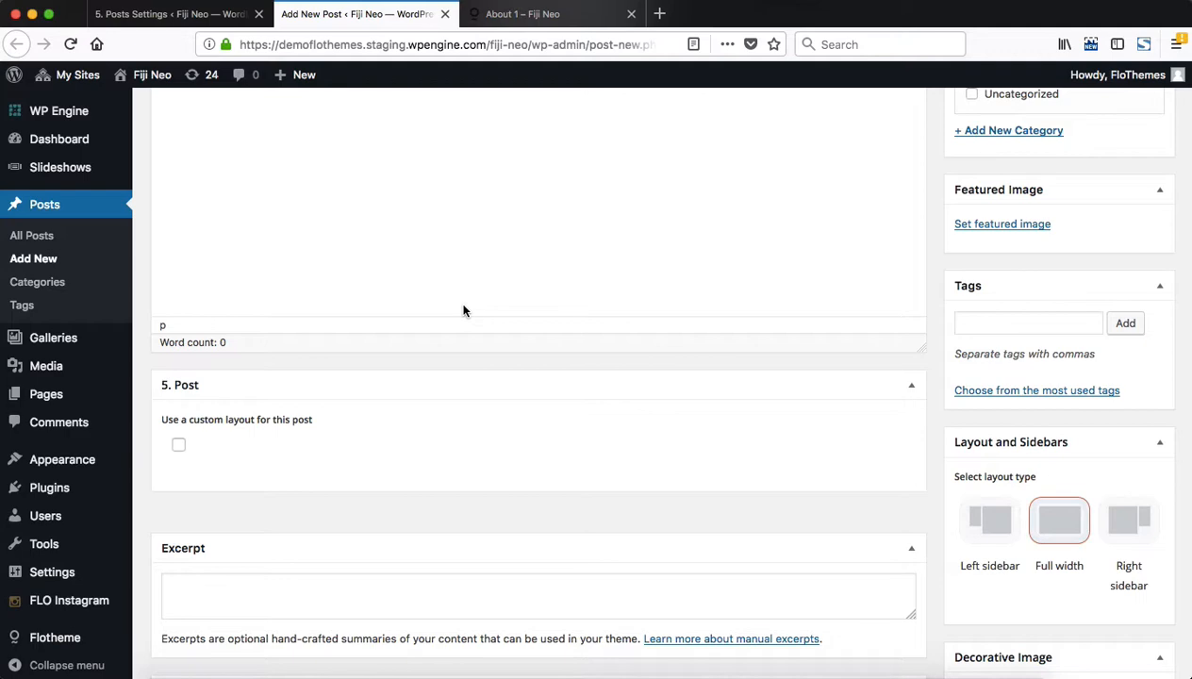
Step: Compare the global layout blocks in Posts Settings with the empty content area of the new post
{"action": "left_click", "coordinate": [200, 14]}
{"action": "scroll", "coordinate": [343, 314], "scroll_direction": "down", "scroll_amount": 5}
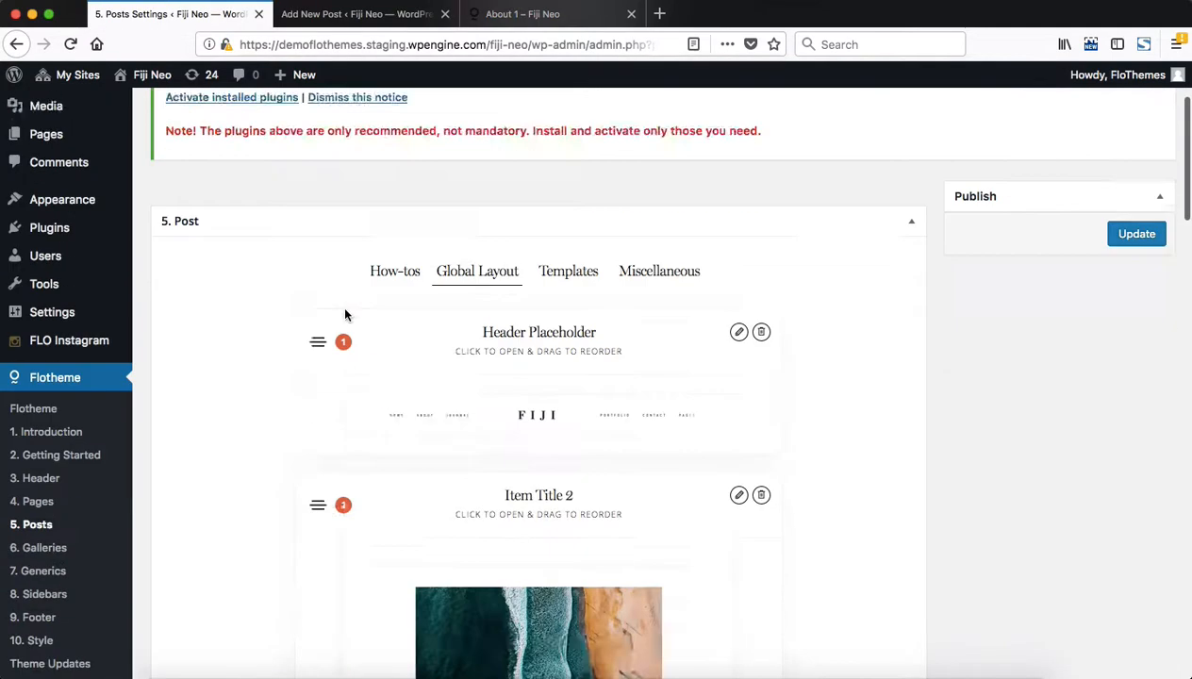
{"action": "left_click", "coordinate": [336, 17]}
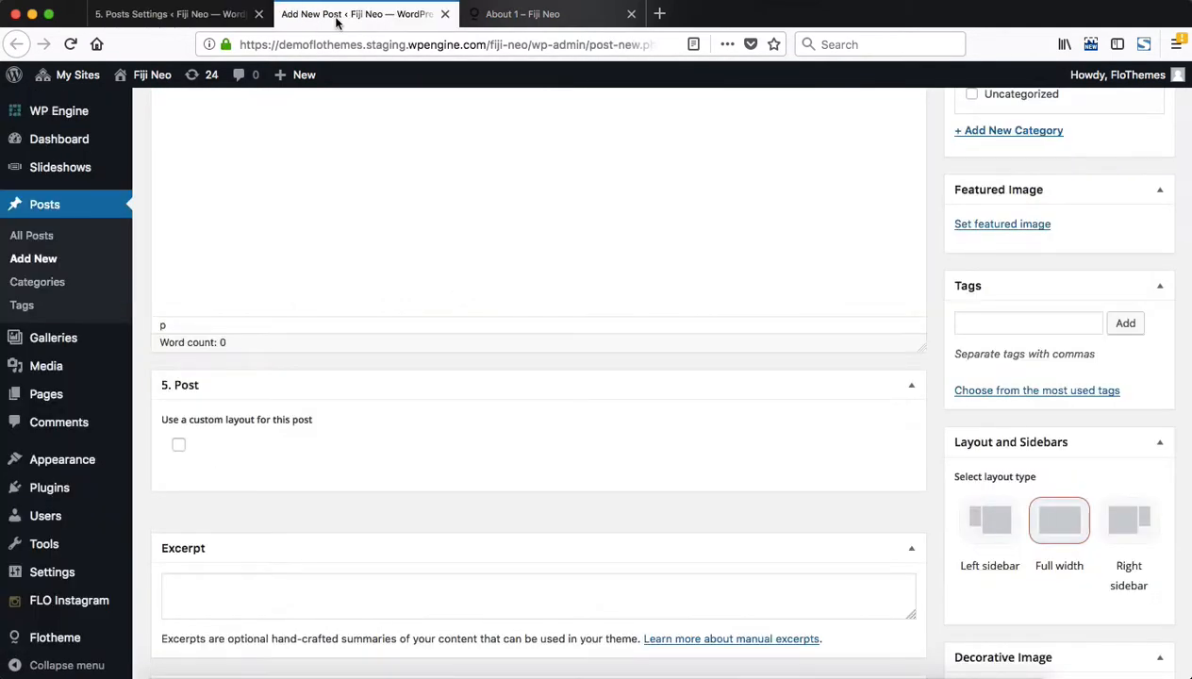
{"action": "scroll", "coordinate": [443, 344], "scroll_direction": "up", "scroll_amount": 1}
{"action": "scroll", "coordinate": [447, 350], "scroll_direction": "up", "scroll_amount": 4}
{"action": "scroll", "coordinate": [447, 350], "scroll_direction": "down", "scroll_amount": 1}
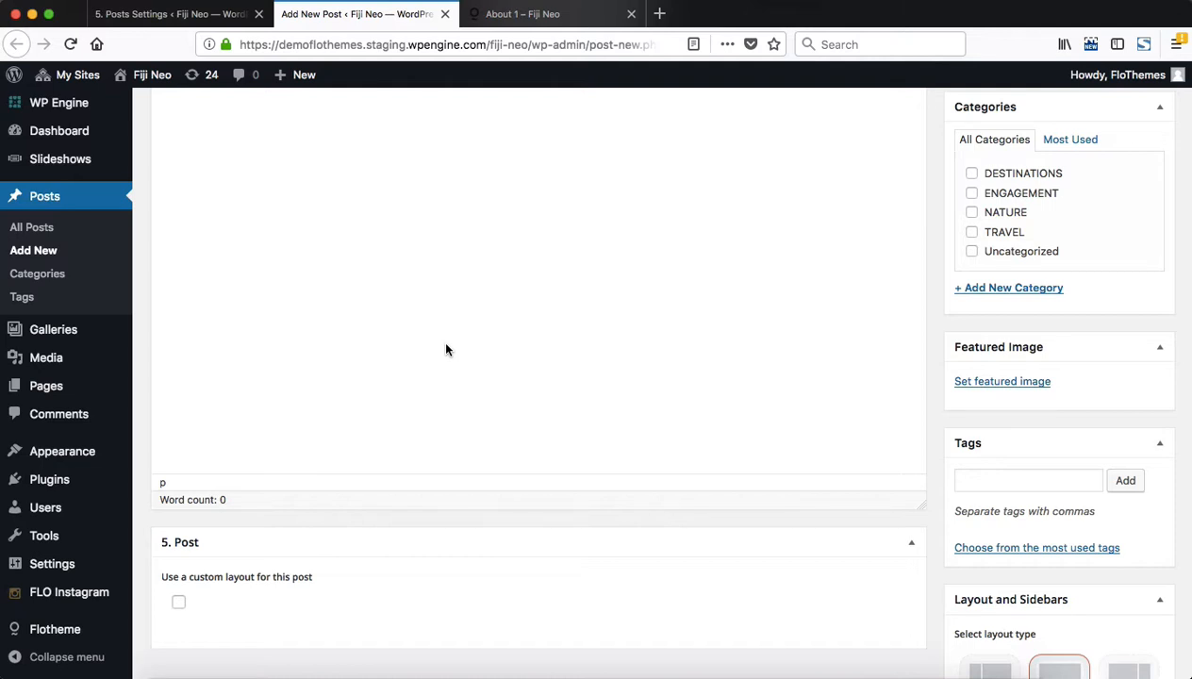
Step: Enable the custom layout for this post and review its first blocks, Header Placeholder and Item Title 2
{"action": "scroll", "coordinate": [445, 349], "scroll_direction": "down", "scroll_amount": 5}
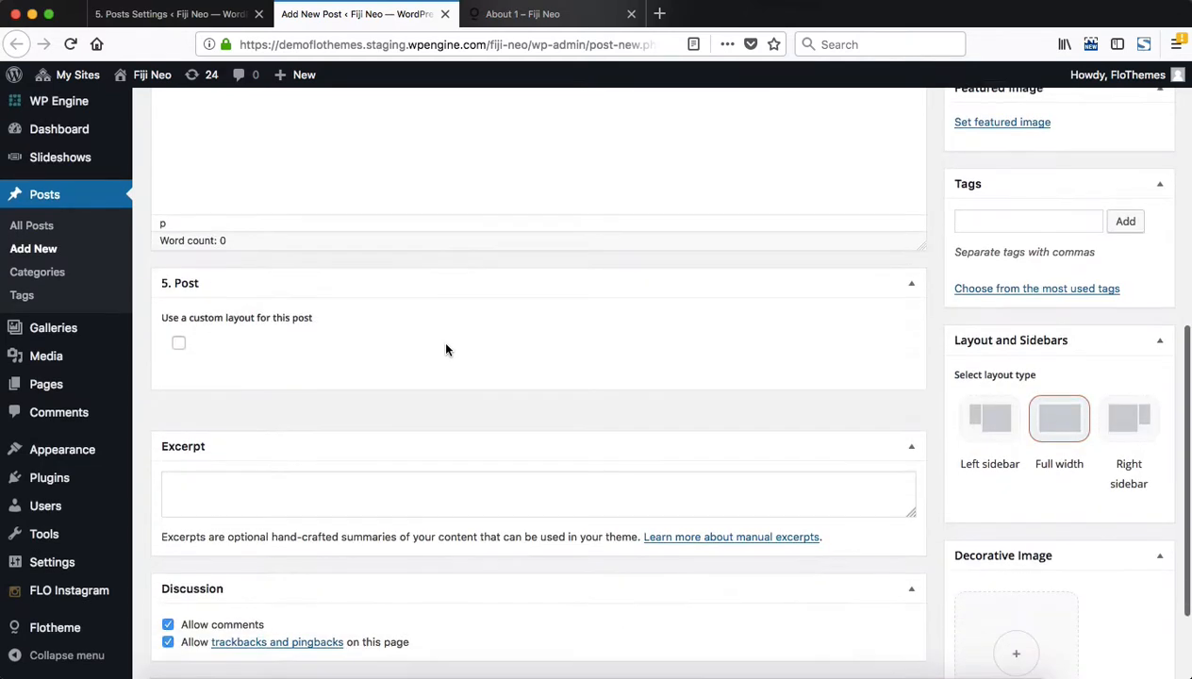
{"action": "left_click", "coordinate": [178, 346]}
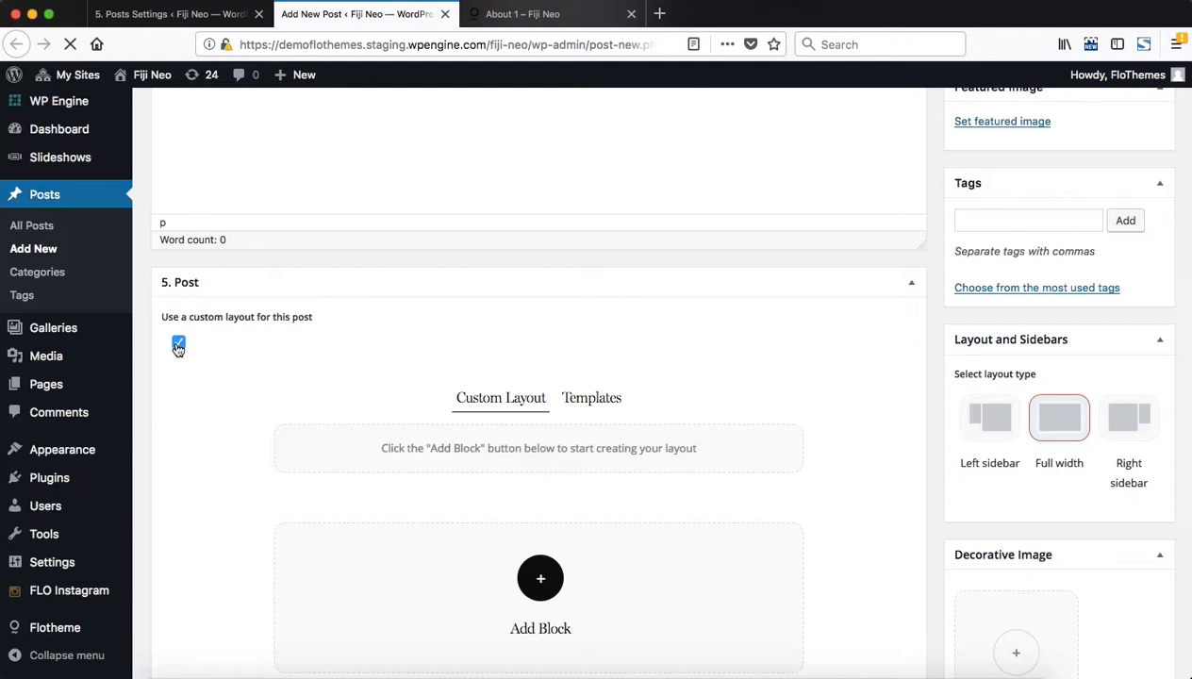
{"action": "scroll", "coordinate": [545, 238], "scroll_direction": "down", "scroll_amount": 2}
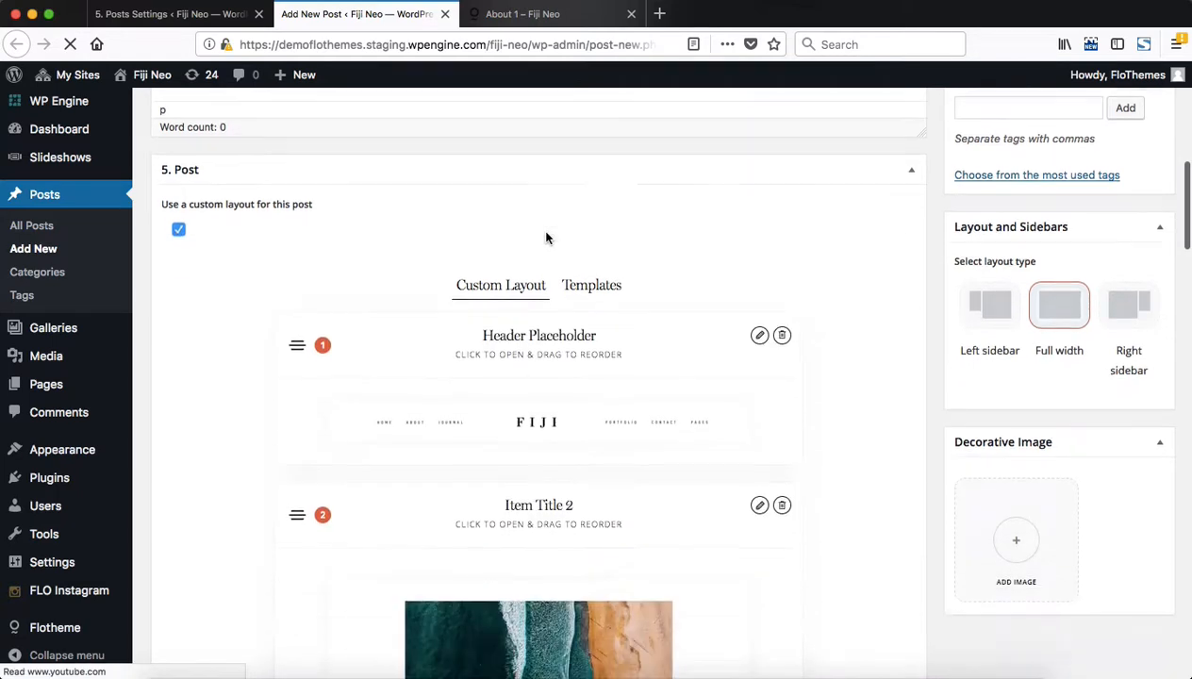
{"action": "scroll", "coordinate": [545, 236], "scroll_direction": "down", "scroll_amount": 2}
{"action": "scroll", "coordinate": [802, 236], "scroll_direction": "down", "scroll_amount": 1}
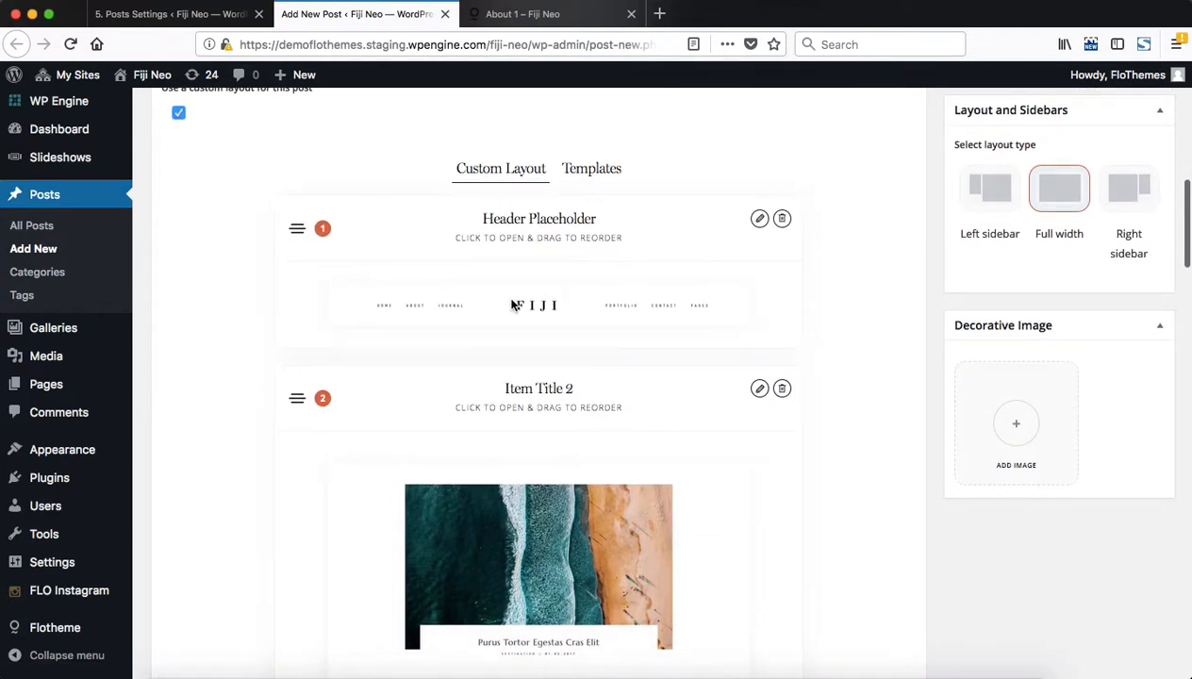
Step: Compare the global layout in Posts Settings with this post's custom layout blocks, down to the Add Block area
{"action": "left_click", "coordinate": [183, 17]}
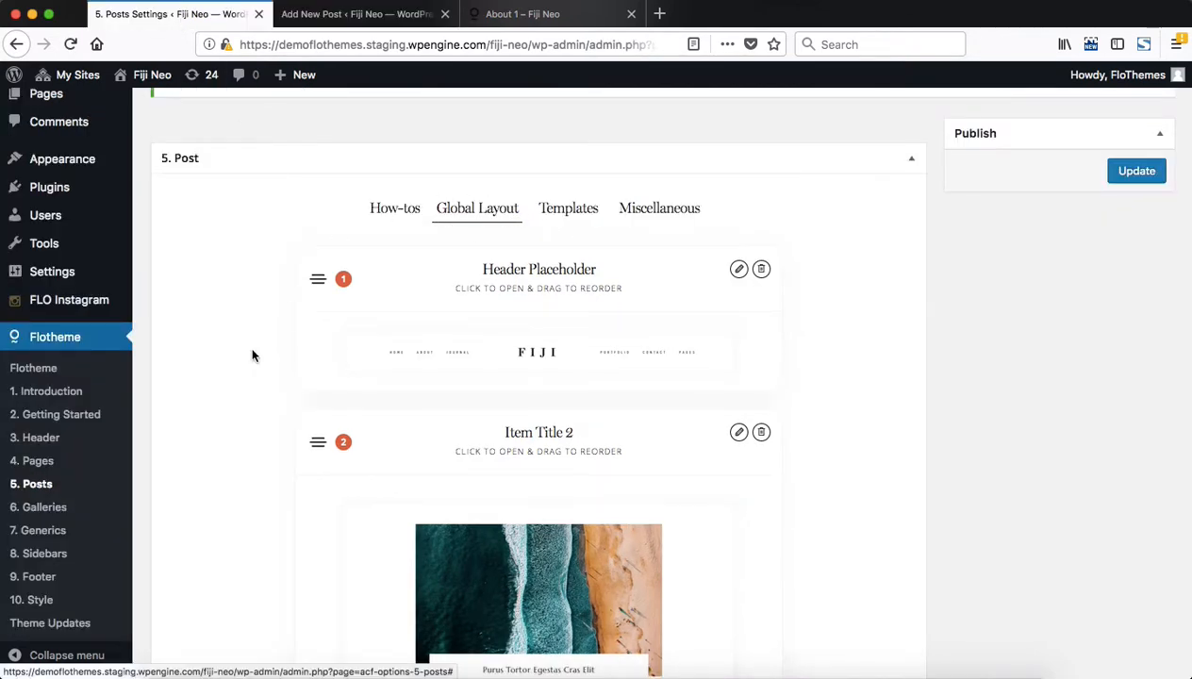
{"action": "left_click", "coordinate": [346, 9]}
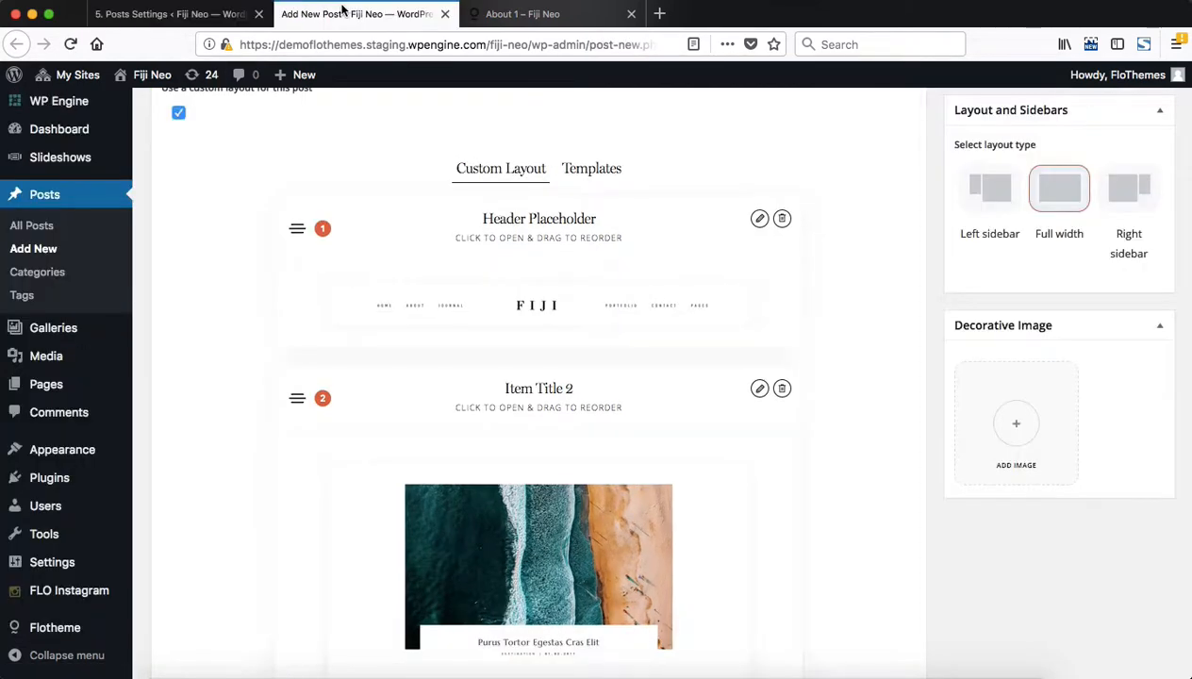
{"action": "scroll", "coordinate": [635, 328], "scroll_direction": "down", "scroll_amount": 3}
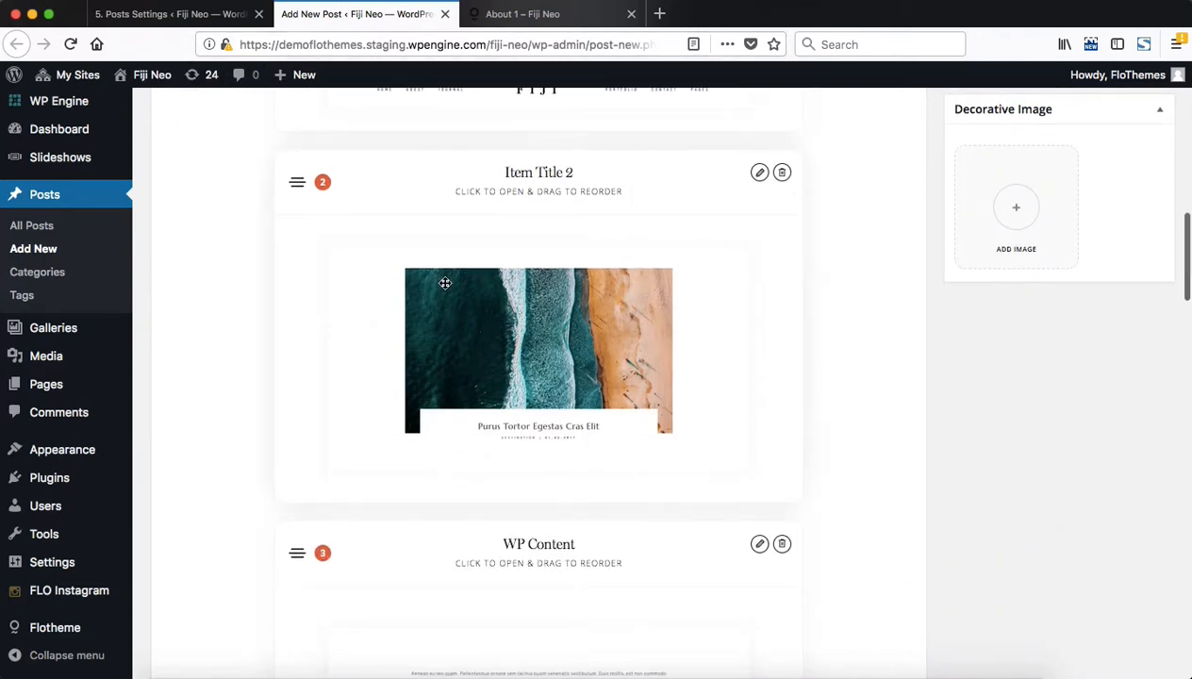
{"action": "scroll", "coordinate": [445, 281], "scroll_direction": "down", "scroll_amount": 5}
{"action": "scroll", "coordinate": [445, 283], "scroll_direction": "down", "scroll_amount": 20}
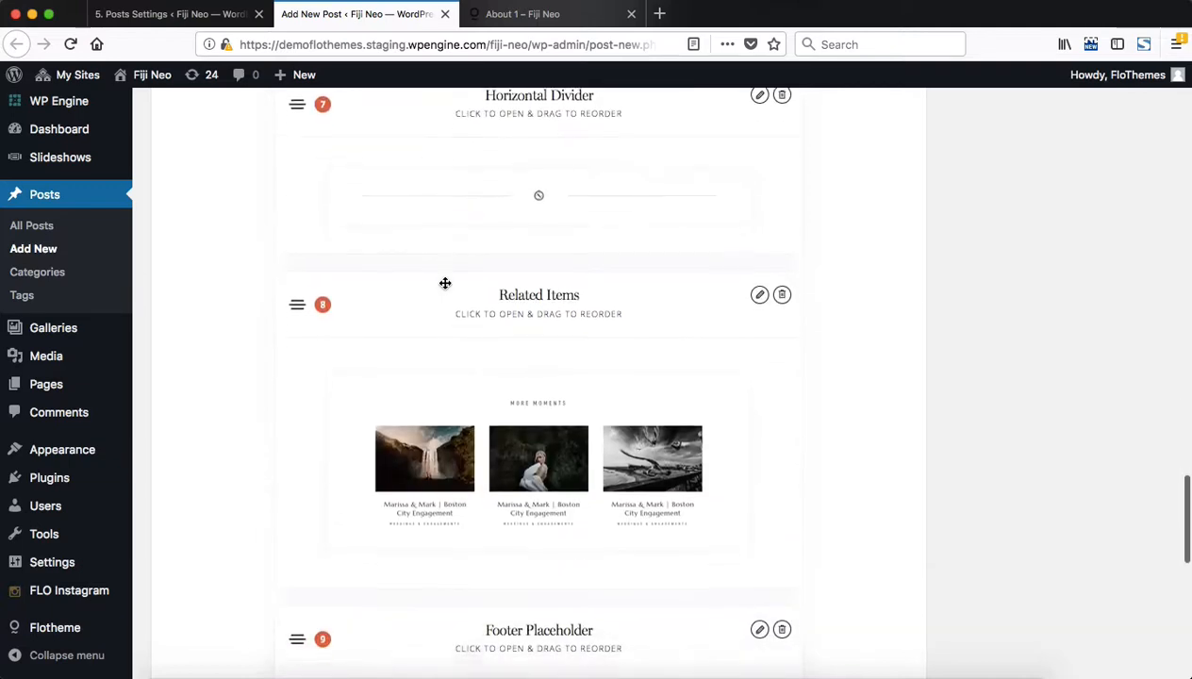
{"action": "scroll", "coordinate": [445, 283], "scroll_direction": "down", "scroll_amount": 5}
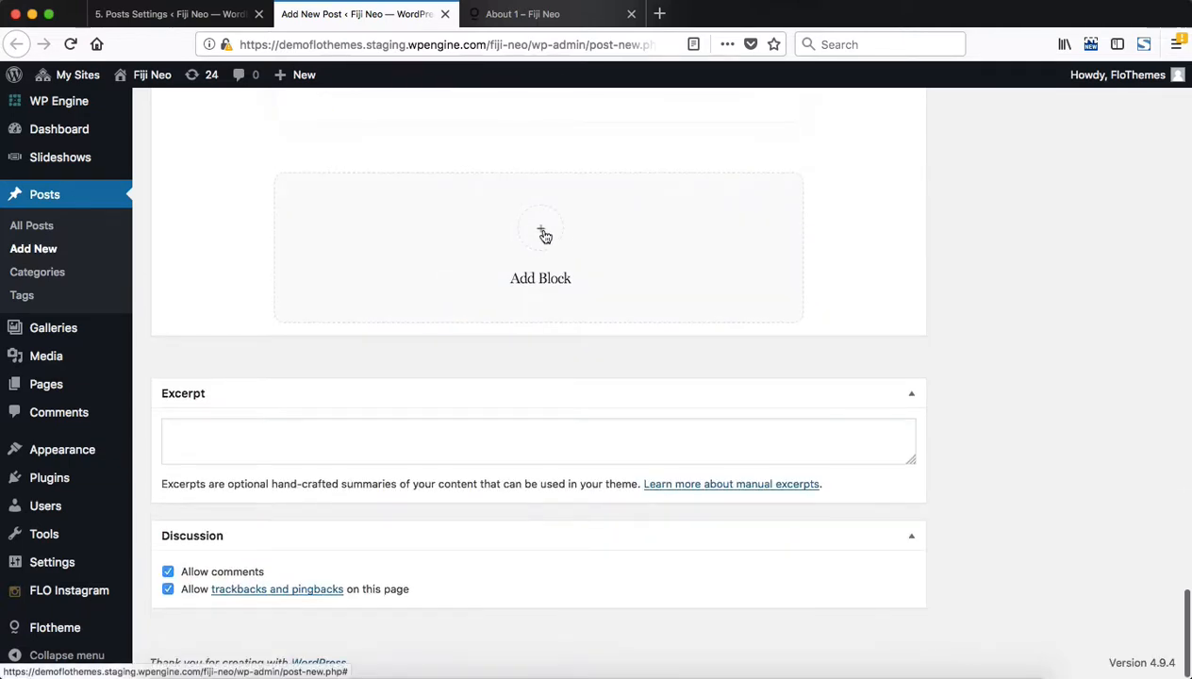
Step: Review the new post from the Footer Placeholder block back to the content editor and the custom layout option
{"action": "scroll", "coordinate": [732, 344], "scroll_direction": "up", "scroll_amount": 12}
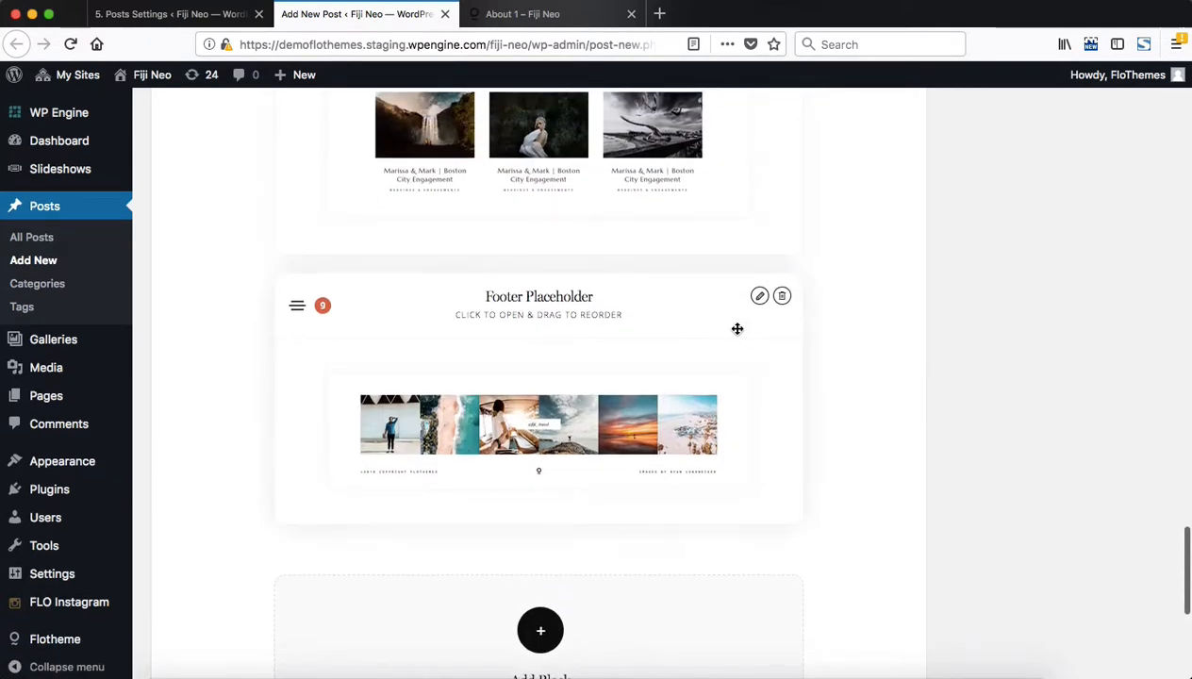
{"action": "scroll", "coordinate": [738, 328], "scroll_direction": "up", "scroll_amount": 15}
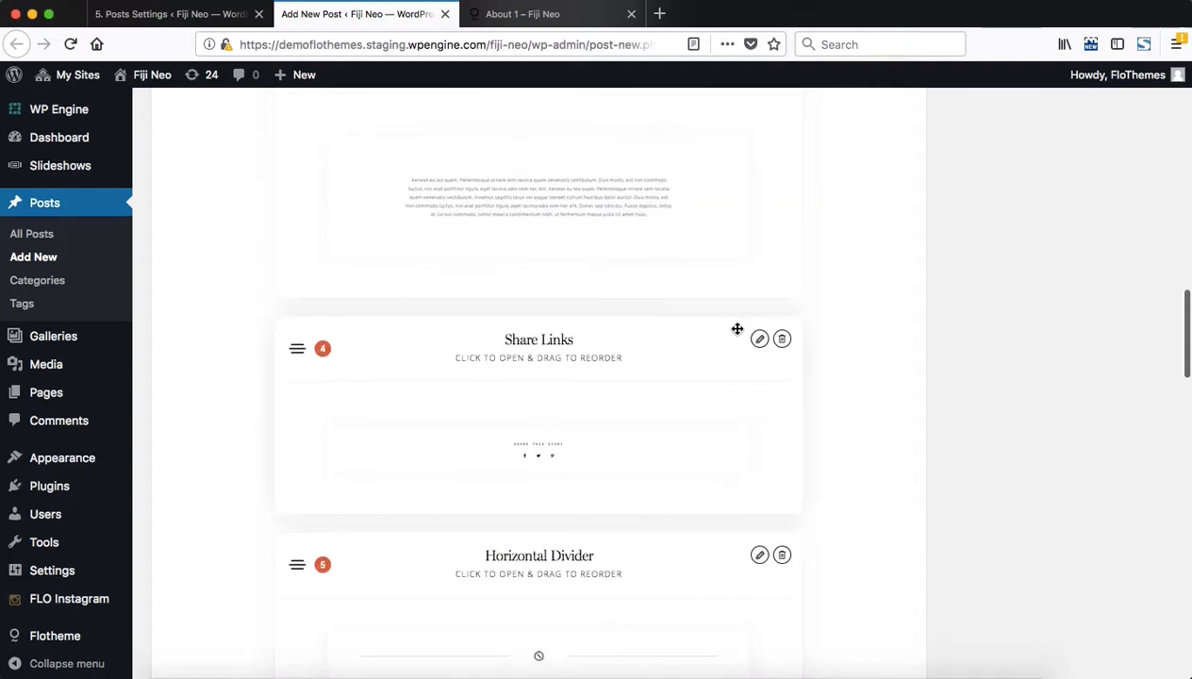
{"action": "scroll", "coordinate": [738, 329], "scroll_direction": "up", "scroll_amount": 10}
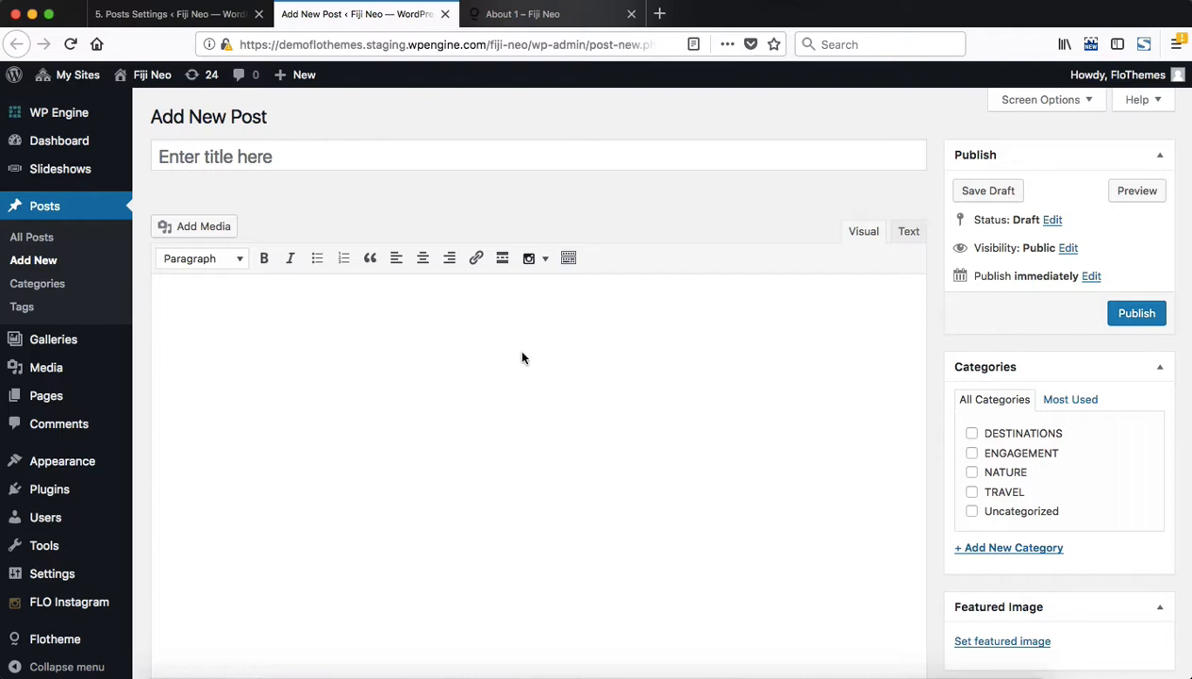
{"action": "scroll", "coordinate": [523, 356], "scroll_direction": "down", "scroll_amount": 5}
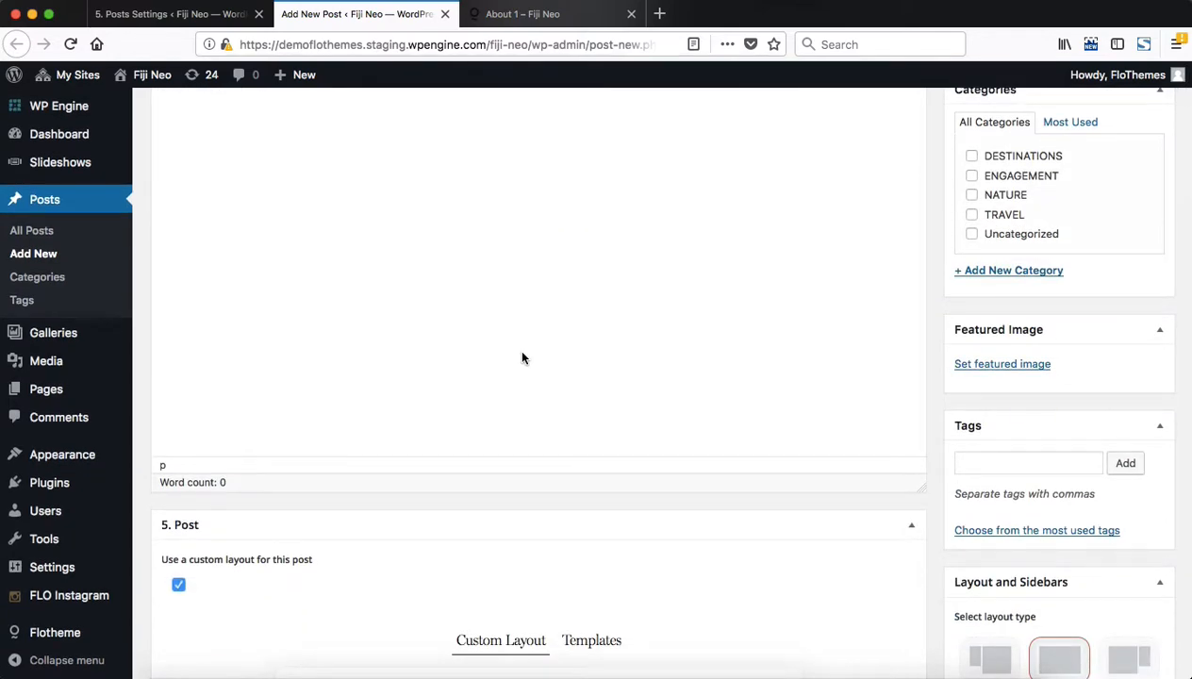
{"action": "scroll", "coordinate": [522, 358], "scroll_direction": "down", "scroll_amount": 5}
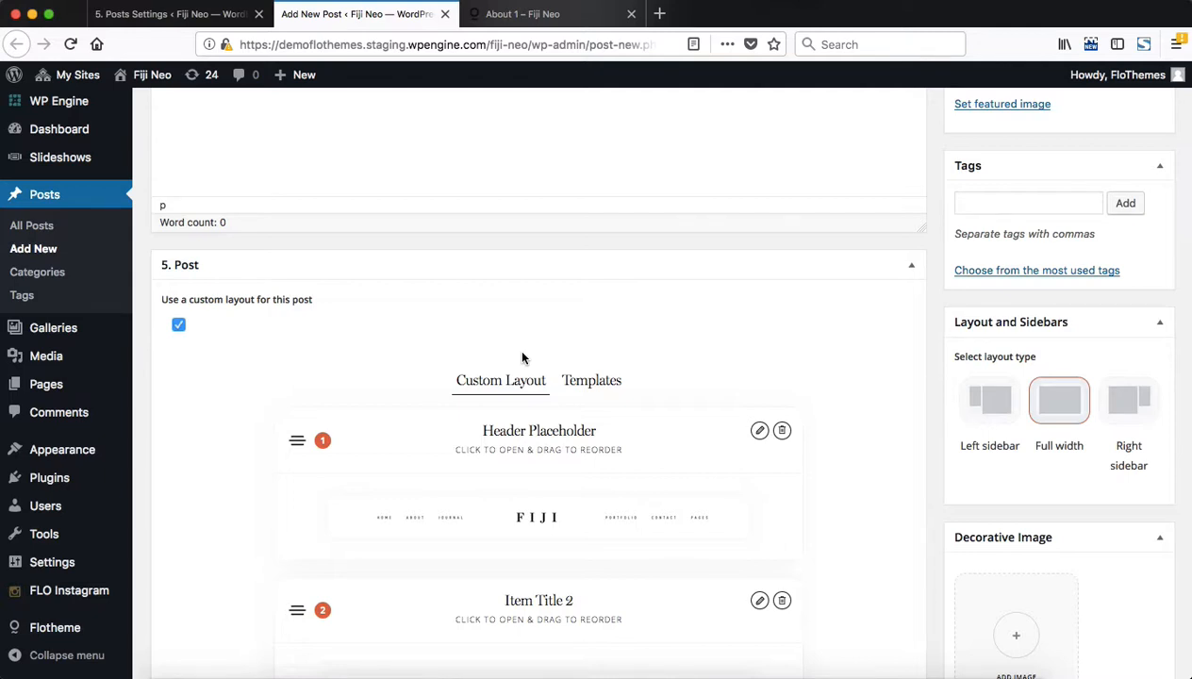
{"action": "scroll", "coordinate": [522, 357], "scroll_direction": "up", "scroll_amount": 8}
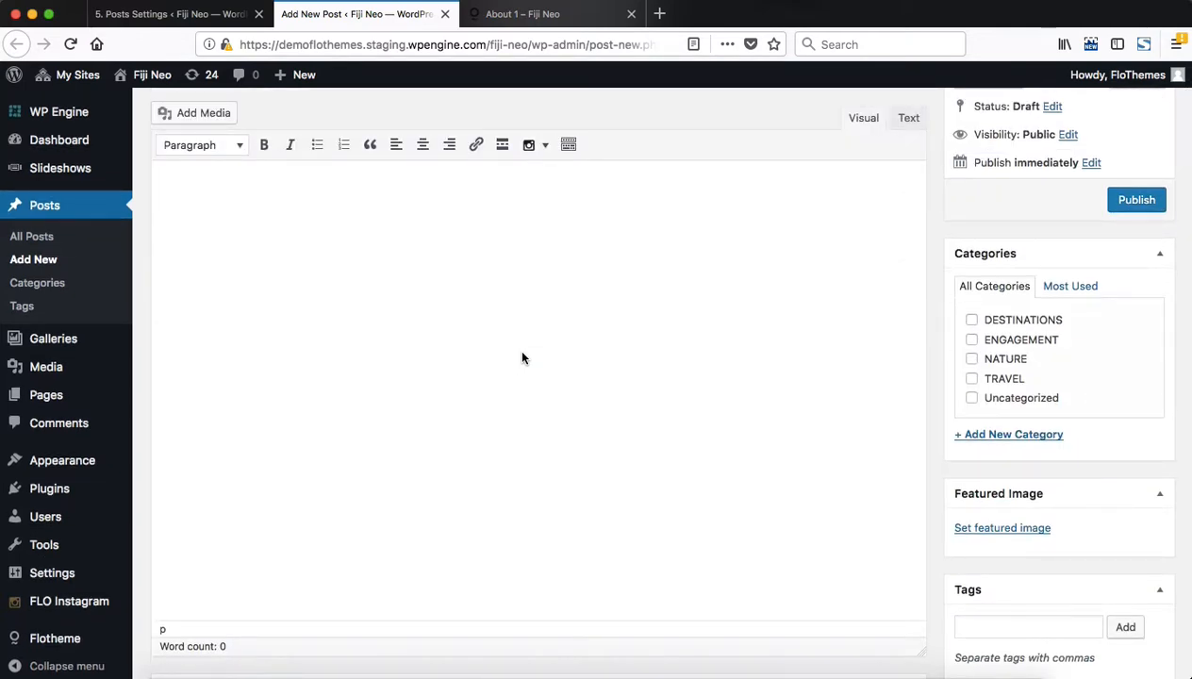
Step: Turn off the custom layout for this post and place the cursor in the Excerpt field
{"action": "scroll", "coordinate": [622, 321], "scroll_direction": "down", "scroll_amount": 7}
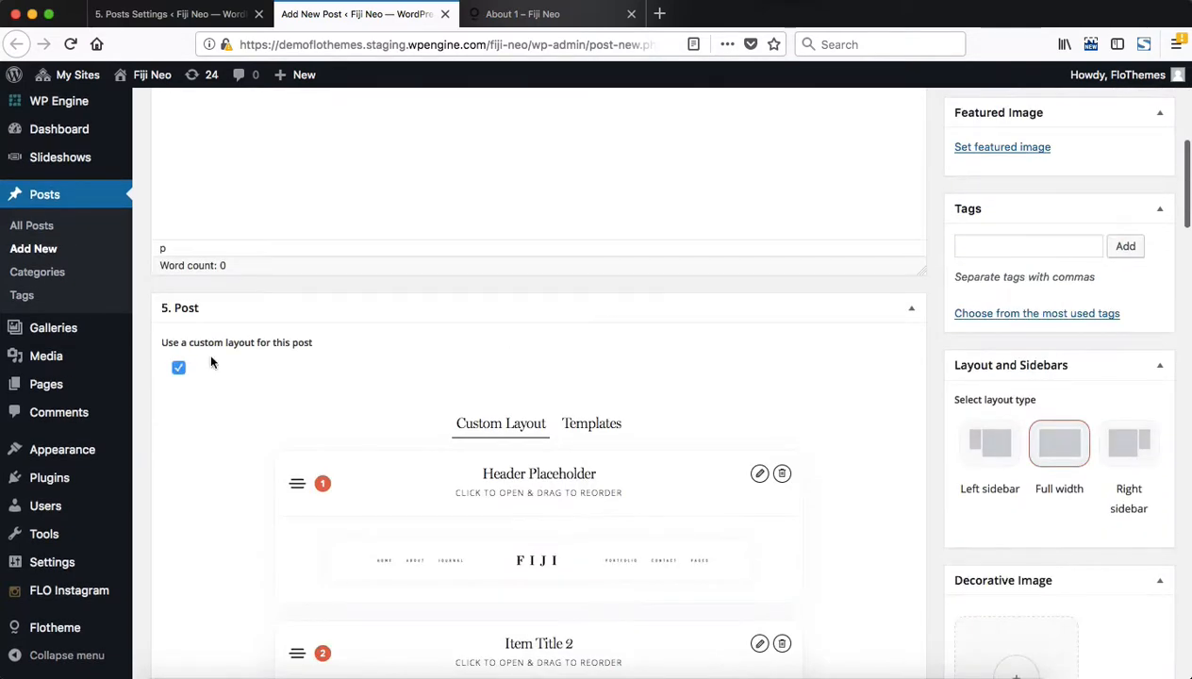
{"action": "left_click", "coordinate": [179, 370]}
{"action": "scroll", "coordinate": [473, 179], "scroll_direction": "down", "scroll_amount": 3}
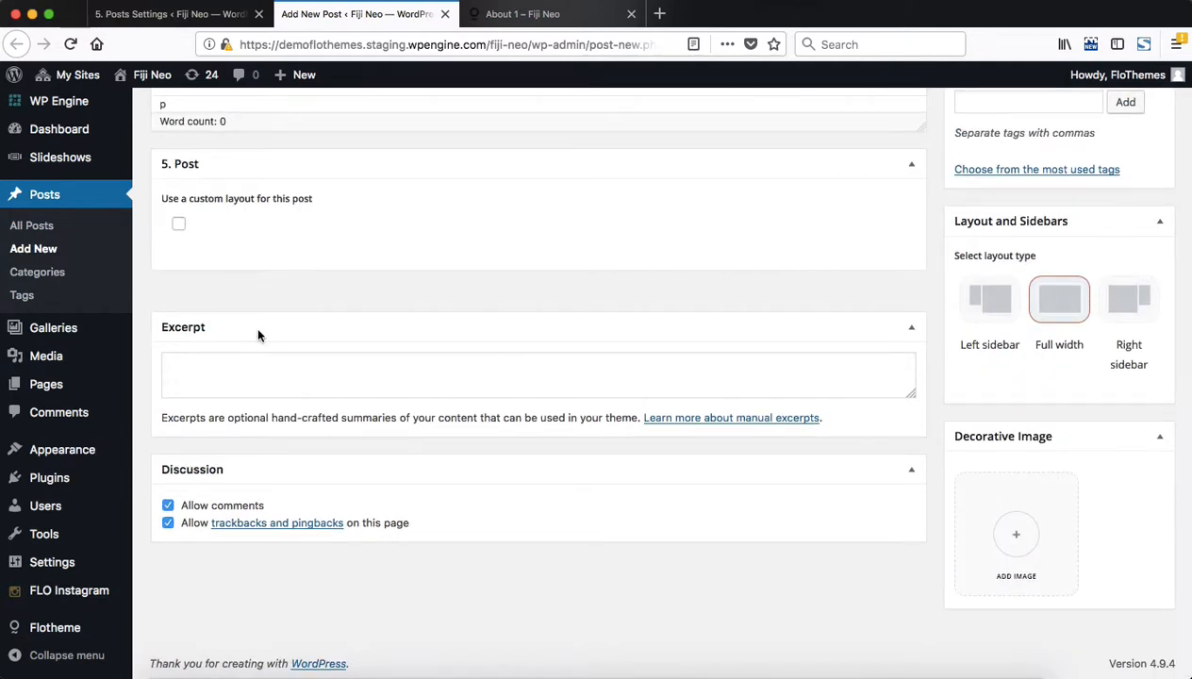
{"action": "left_click", "coordinate": [194, 382]}
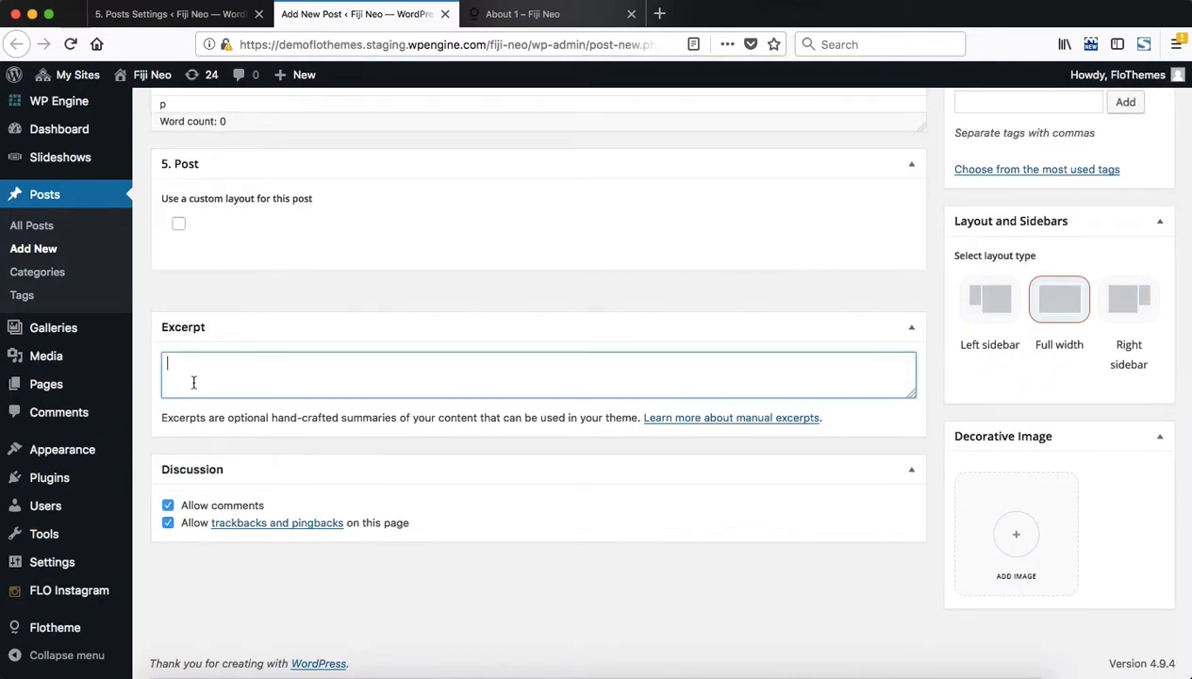
Step: Open the LIST A blog page on the live Fiji site and examine the text under each post image
{"action": "left_click", "coordinate": [528, 15]}
{"action": "scroll", "coordinate": [269, 128], "scroll_direction": "up", "scroll_amount": 5}
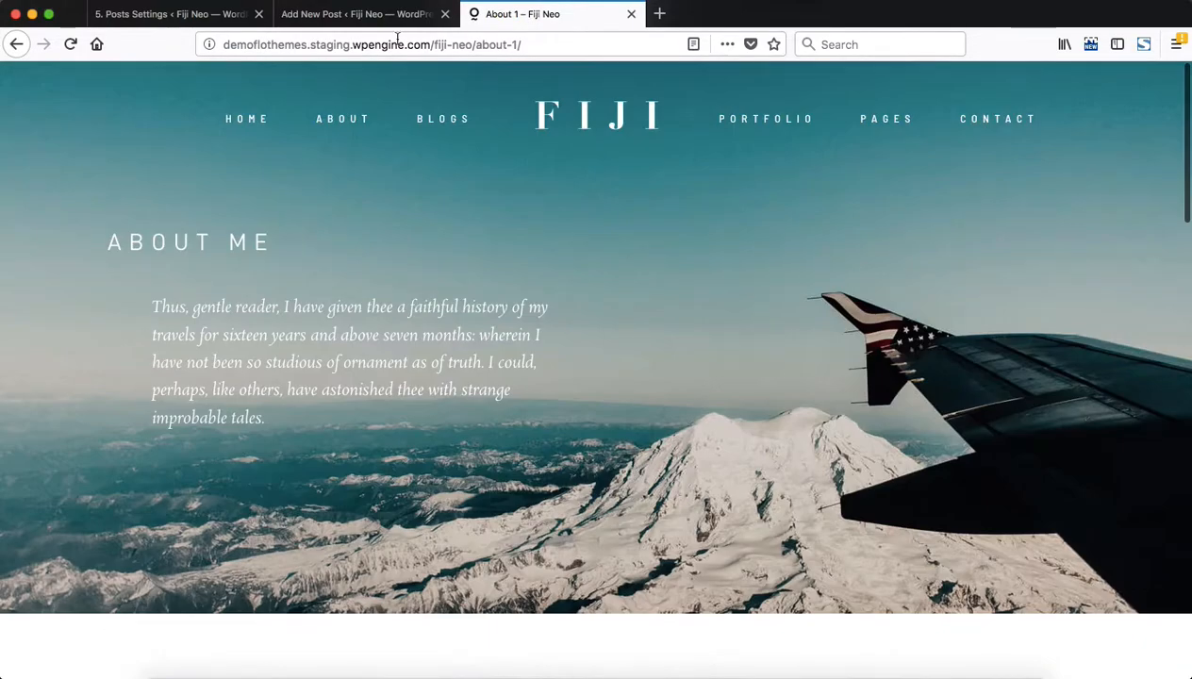
{"action": "mouse_move", "coordinate": [443, 118]}
{"action": "left_click", "coordinate": [447, 195]}
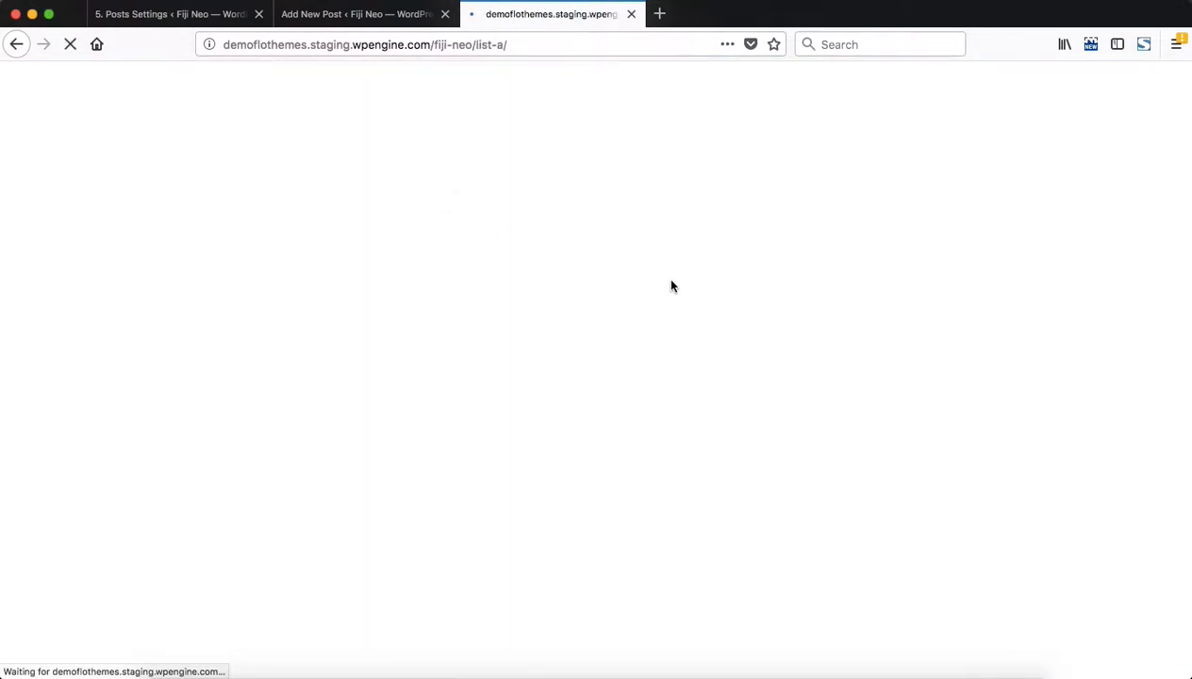
{"action": "scroll", "coordinate": [672, 286], "scroll_direction": "down", "scroll_amount": 8}
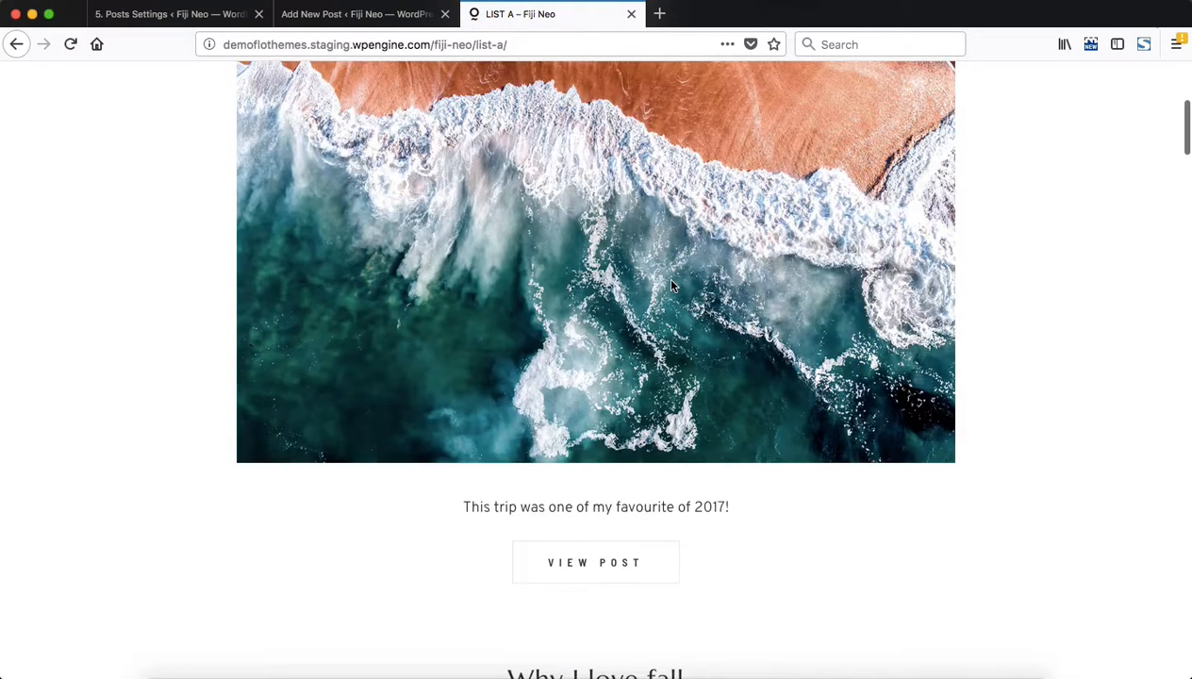
{"action": "scroll", "coordinate": [671, 286], "scroll_direction": "down", "scroll_amount": 10}
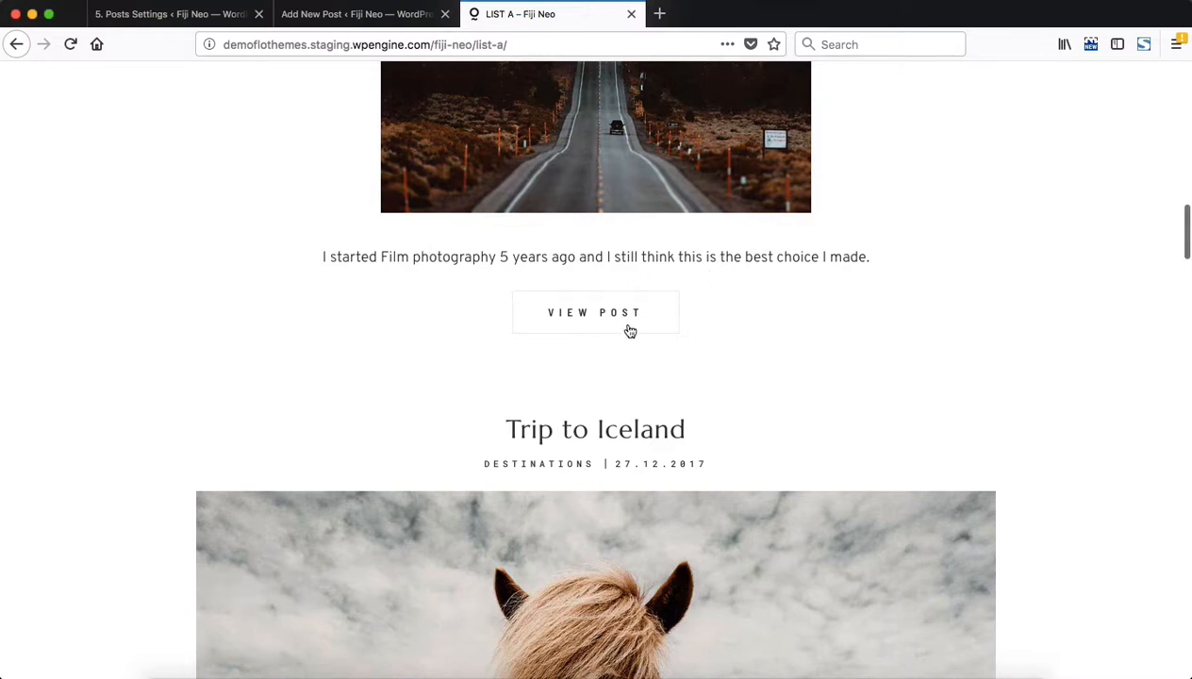
{"action": "scroll", "coordinate": [628, 330], "scroll_direction": "down", "scroll_amount": 5}
{"action": "scroll", "coordinate": [628, 330], "scroll_direction": "down", "scroll_amount": 4}
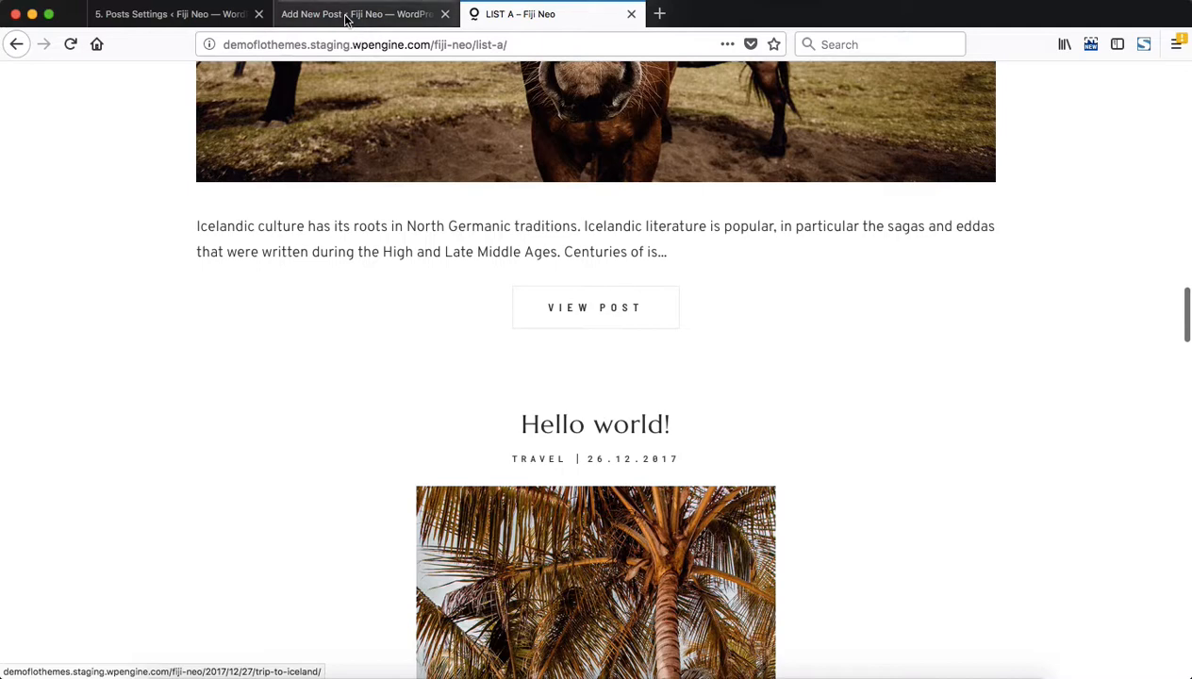
Step: Compare the new post's empty Excerpt field with the post excerpts shown on the LIST A page
{"action": "left_click", "coordinate": [345, 15]}
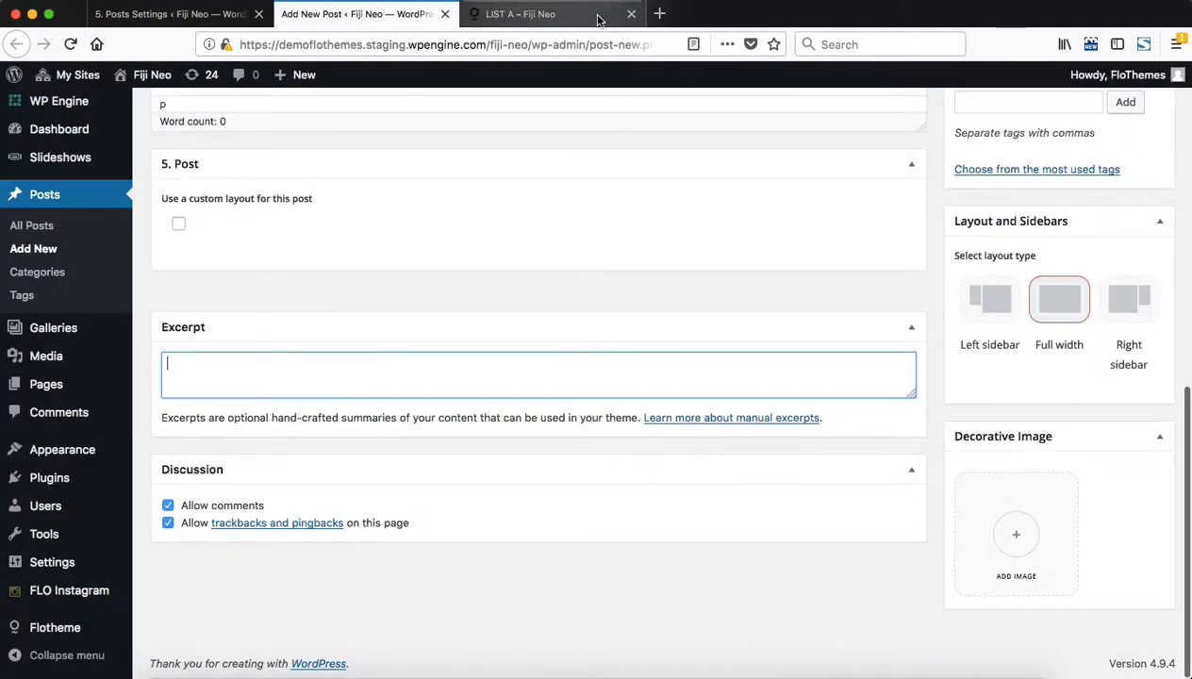
{"action": "left_click", "coordinate": [540, 15]}
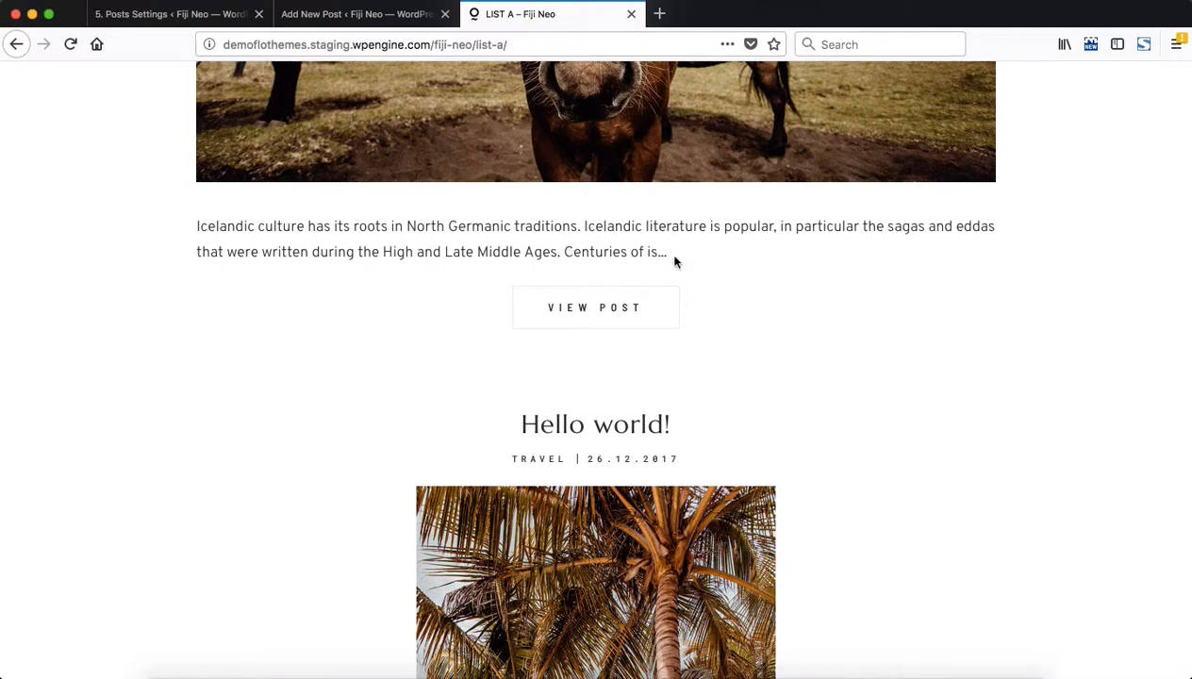
{"action": "left_click", "coordinate": [327, 23]}
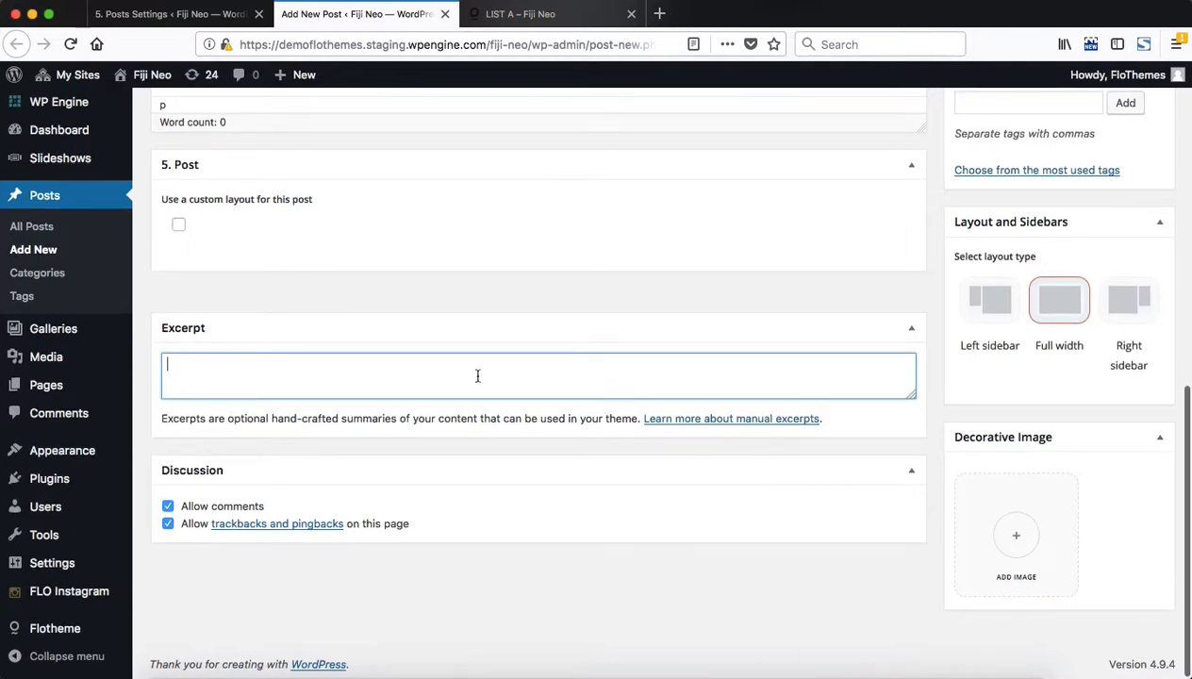
{"action": "left_click", "coordinate": [520, 16]}
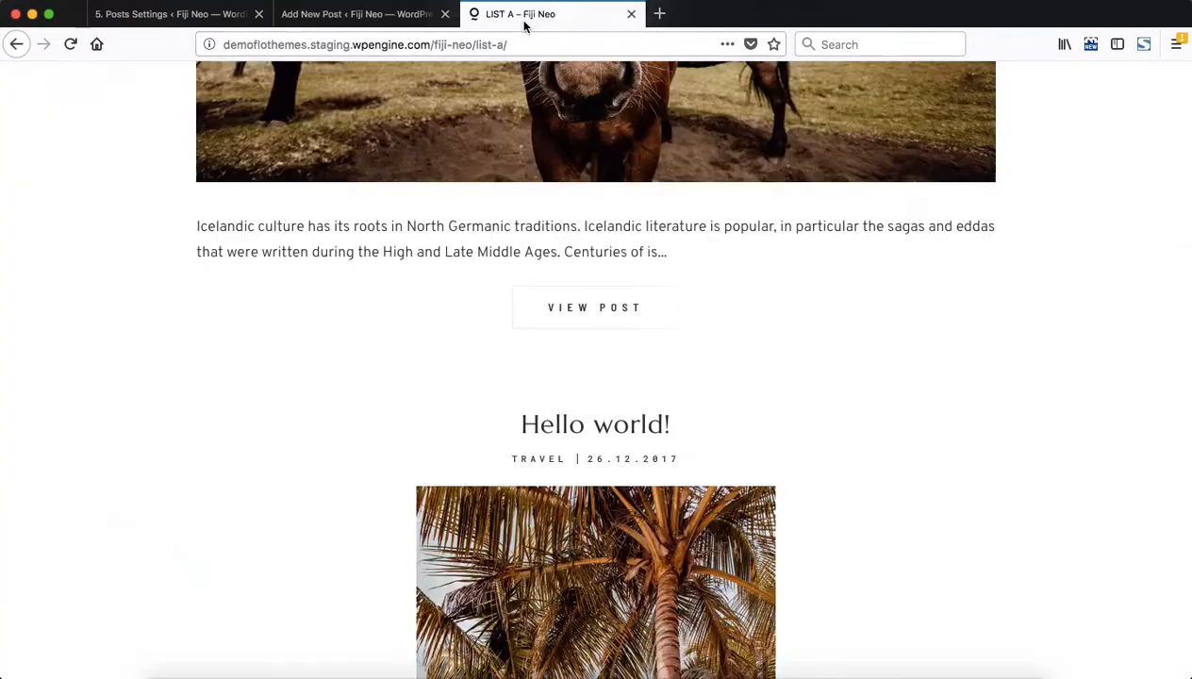
{"action": "scroll", "coordinate": [670, 334], "scroll_direction": "down", "scroll_amount": 5}
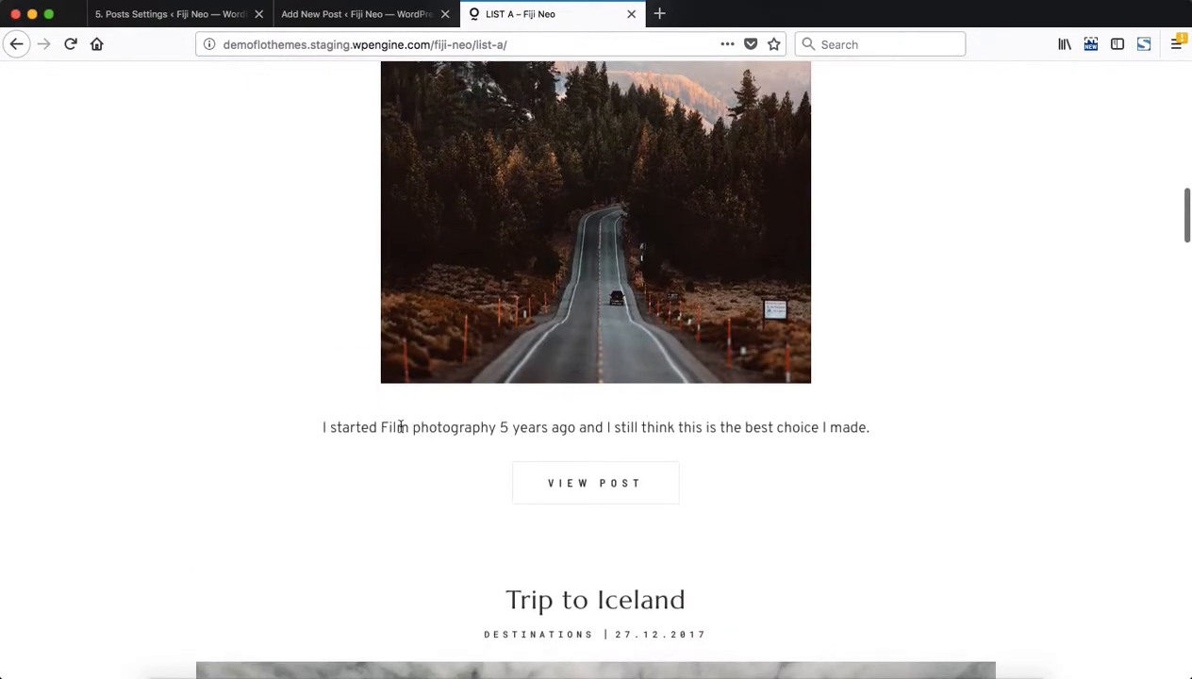
{"action": "scroll", "coordinate": [865, 418], "scroll_direction": "down", "scroll_amount": 10}
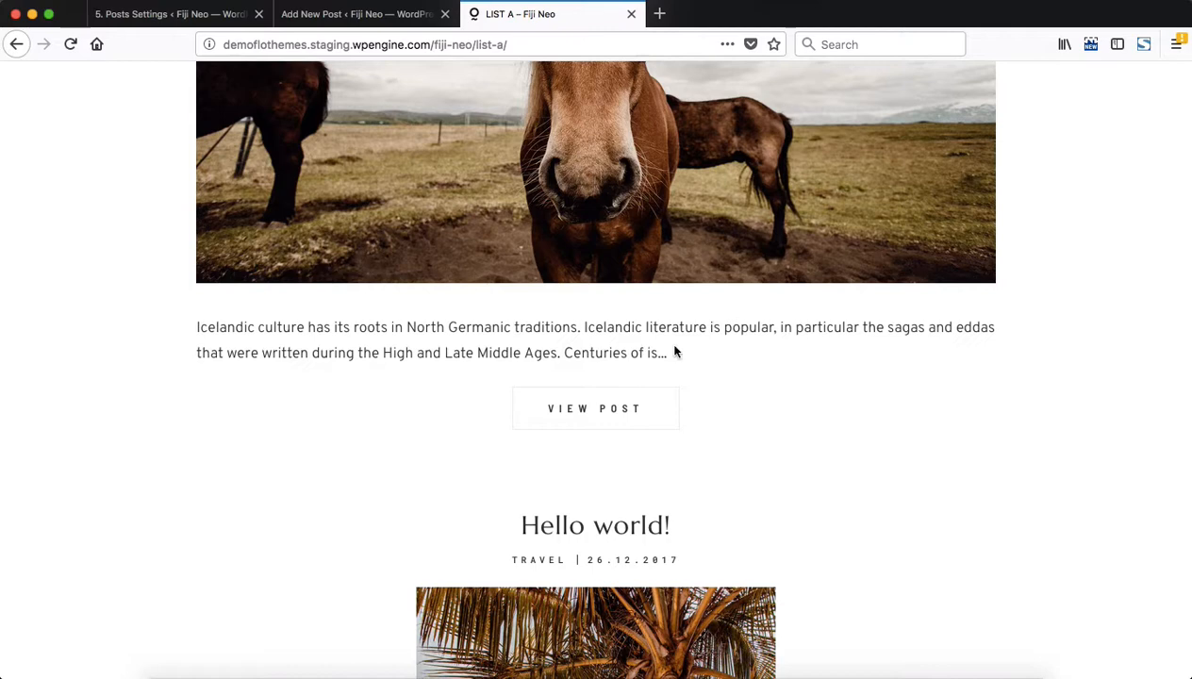
{"action": "left_click", "coordinate": [368, 15]}
{"action": "scroll", "coordinate": [876, 298], "scroll_direction": "down", "scroll_amount": 1}
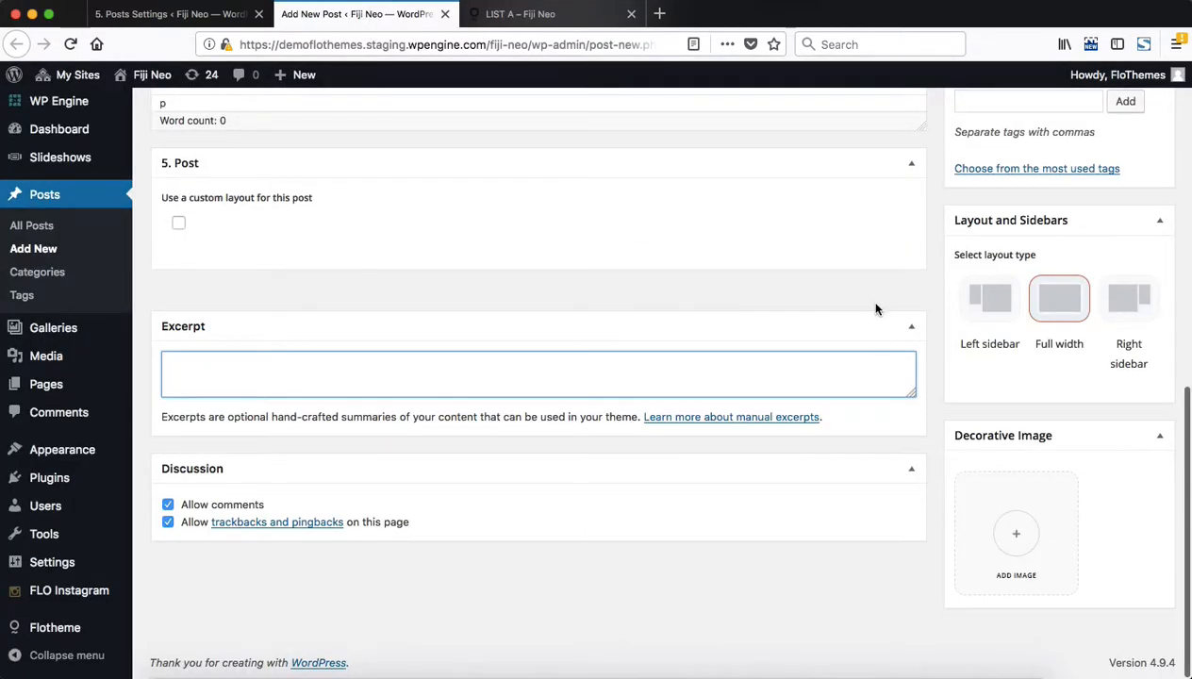
Step: Open the LIST E.1 blog page on the live site and examine its post grid
{"action": "left_click", "coordinate": [523, 16]}
{"action": "scroll", "coordinate": [525, 586], "scroll_direction": "up", "scroll_amount": 10}
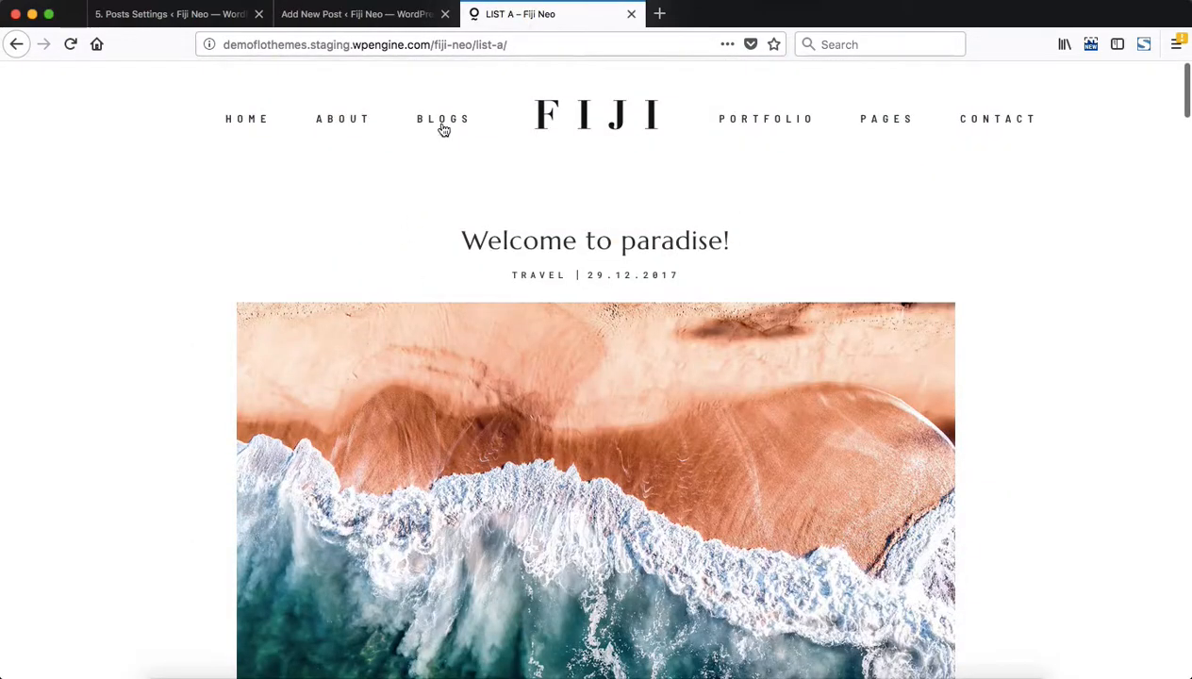
{"action": "mouse_move", "coordinate": [443, 127]}
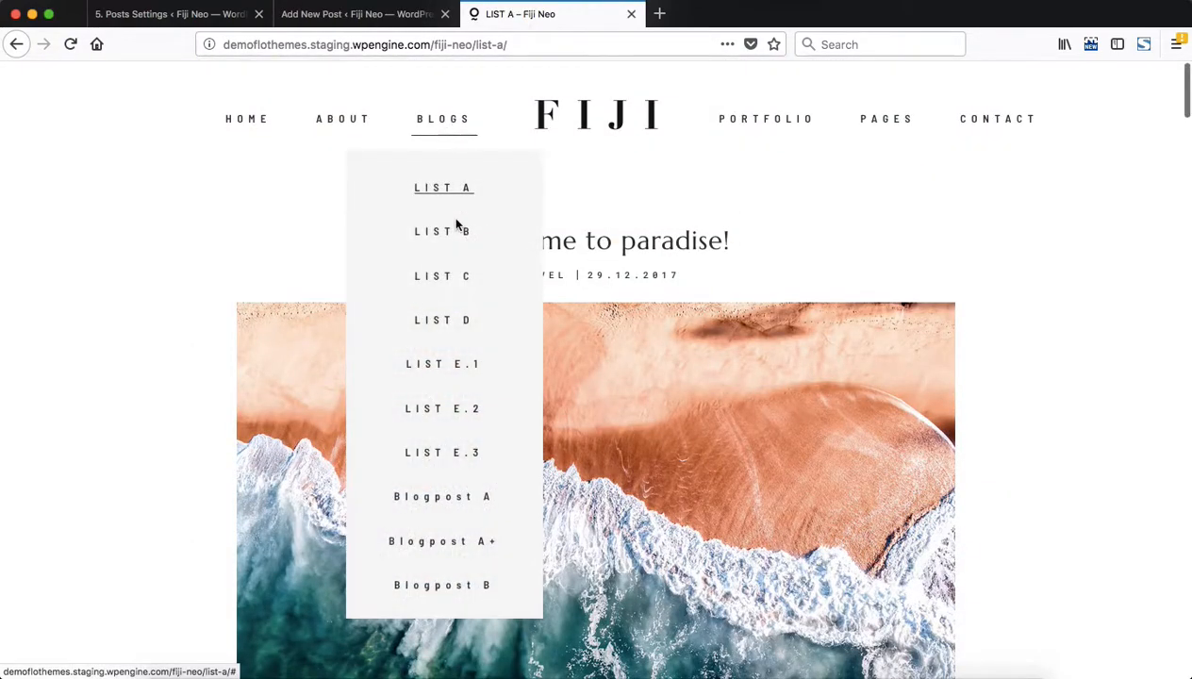
{"action": "left_click", "coordinate": [427, 365]}
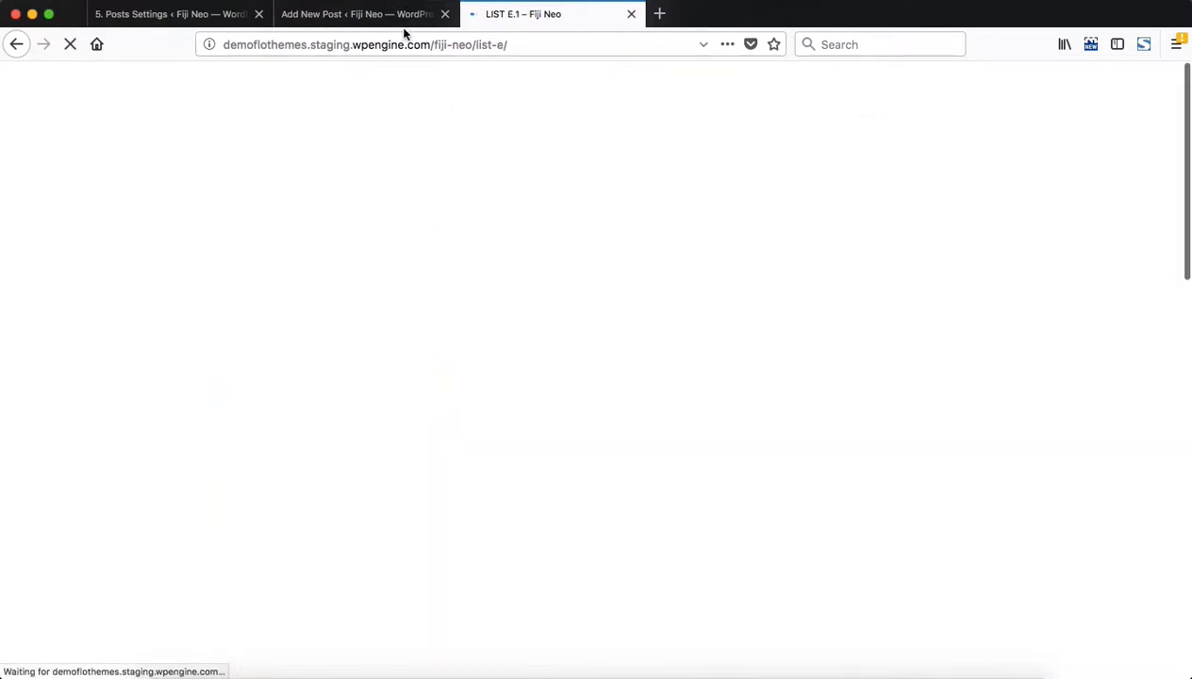
{"action": "scroll", "coordinate": [279, 300], "scroll_direction": "down", "scroll_amount": 5}
{"action": "scroll", "coordinate": [279, 300], "scroll_direction": "up", "scroll_amount": 5}
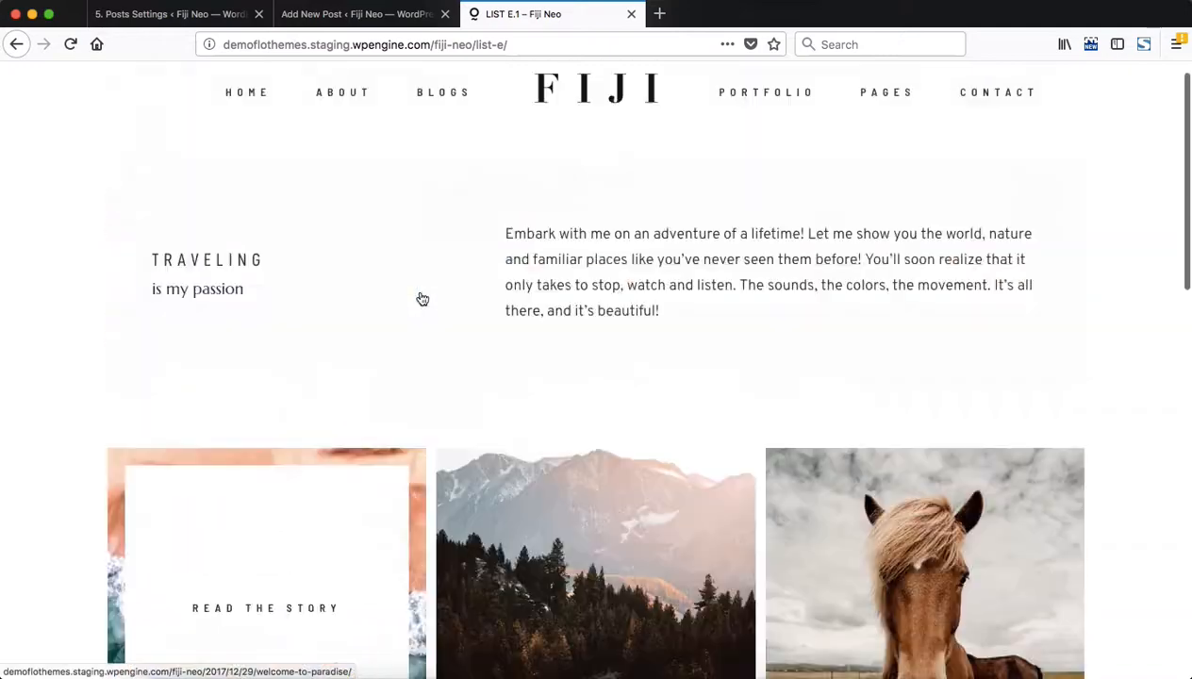
Step: Open the LIST E.2 blog page and examine the decorative icons over the post thumbnails
{"action": "mouse_move", "coordinate": [443, 127]}
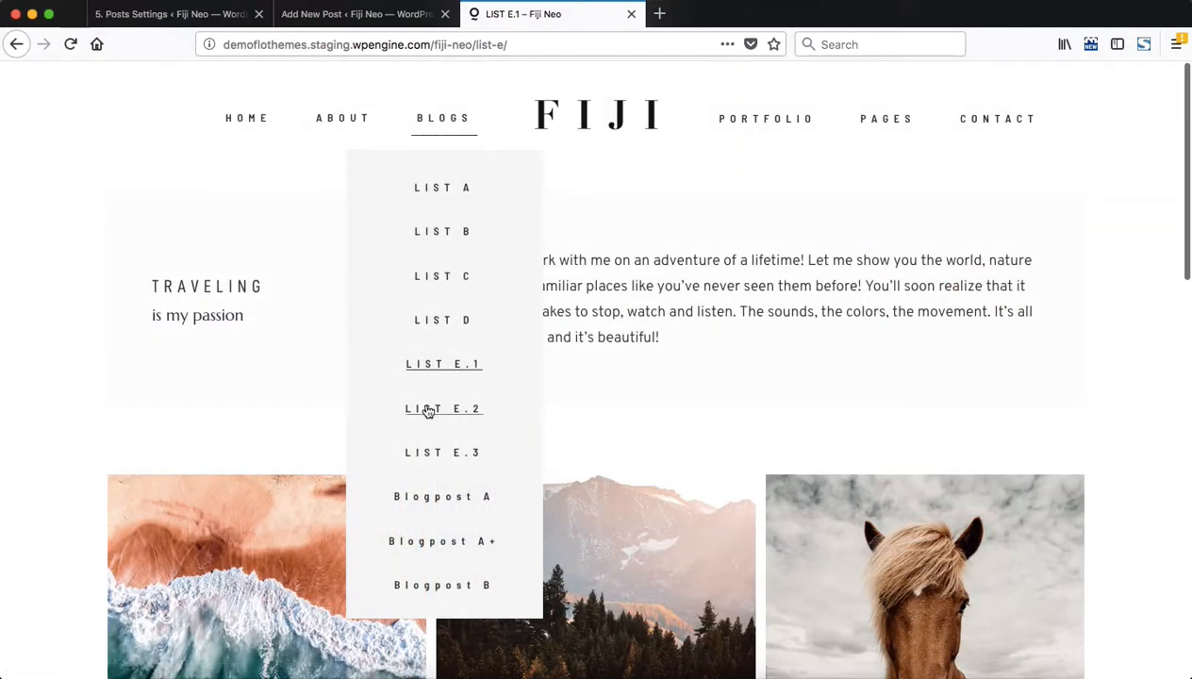
{"action": "left_click", "coordinate": [428, 411]}
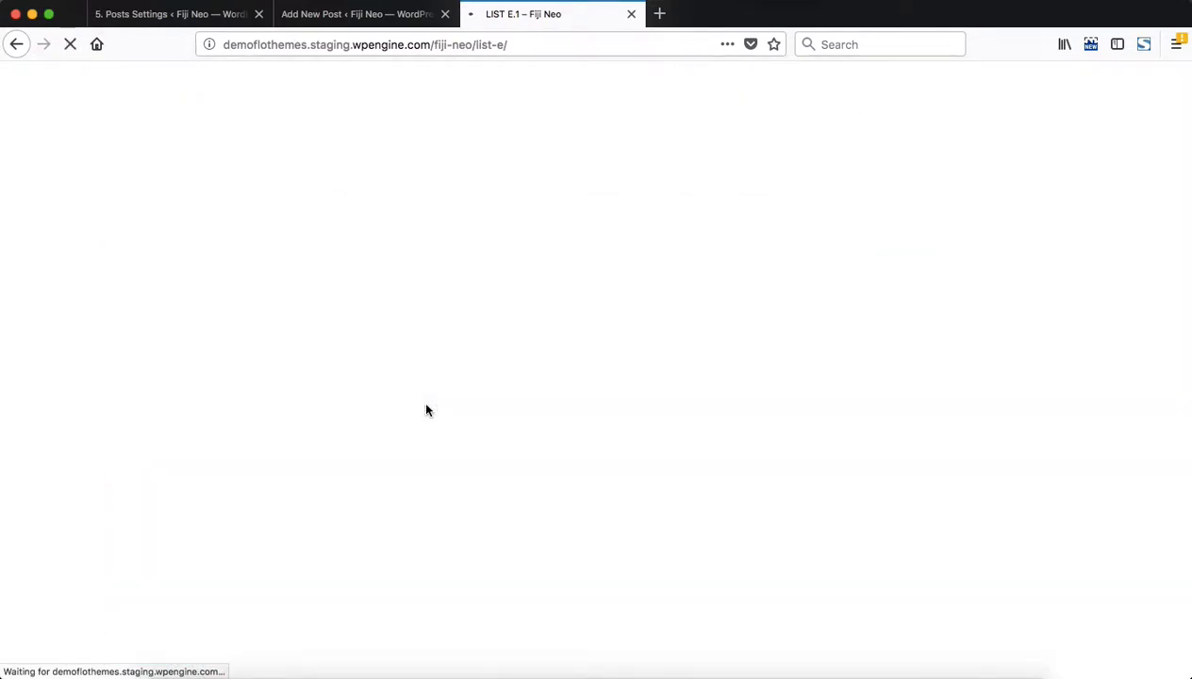
{"action": "scroll", "coordinate": [426, 410], "scroll_direction": "down", "scroll_amount": 5}
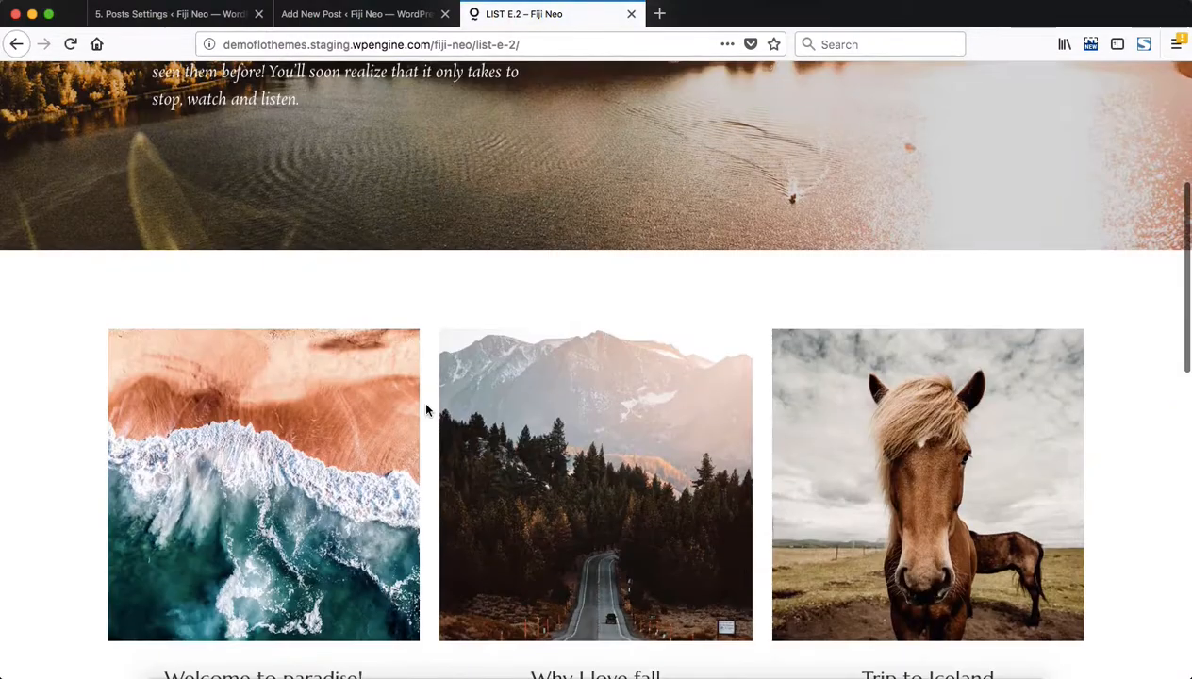
{"action": "scroll", "coordinate": [426, 411], "scroll_direction": "down", "scroll_amount": 3}
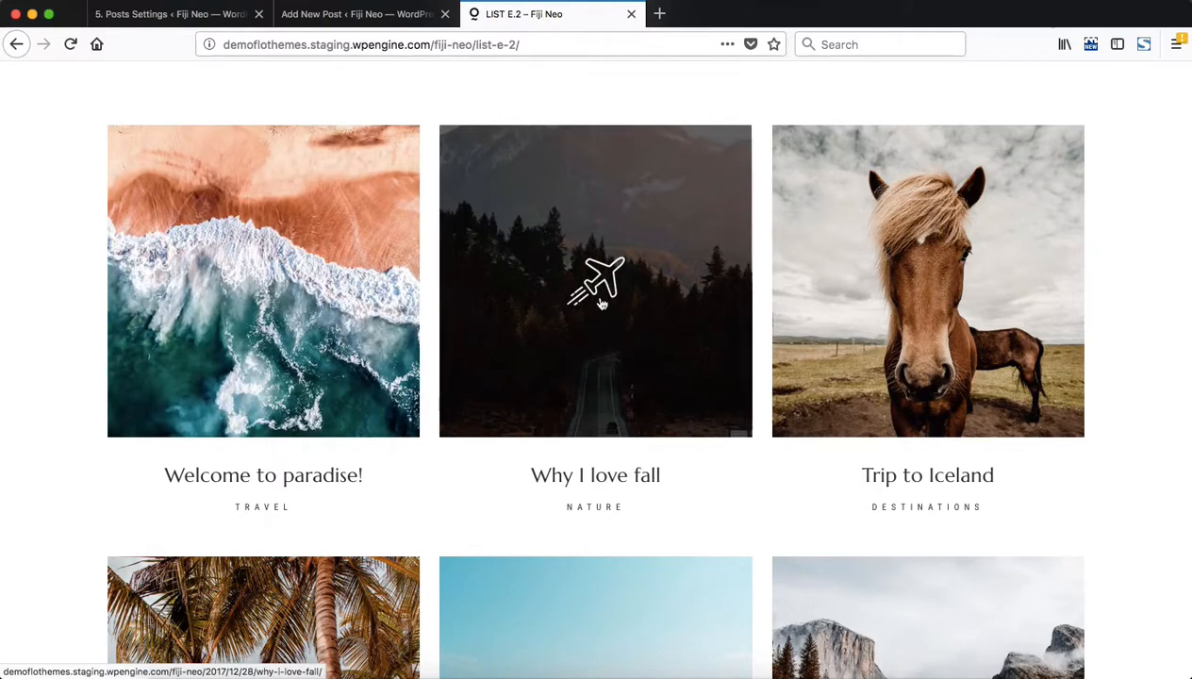
{"action": "scroll", "coordinate": [833, 314], "scroll_direction": "down", "scroll_amount": 1}
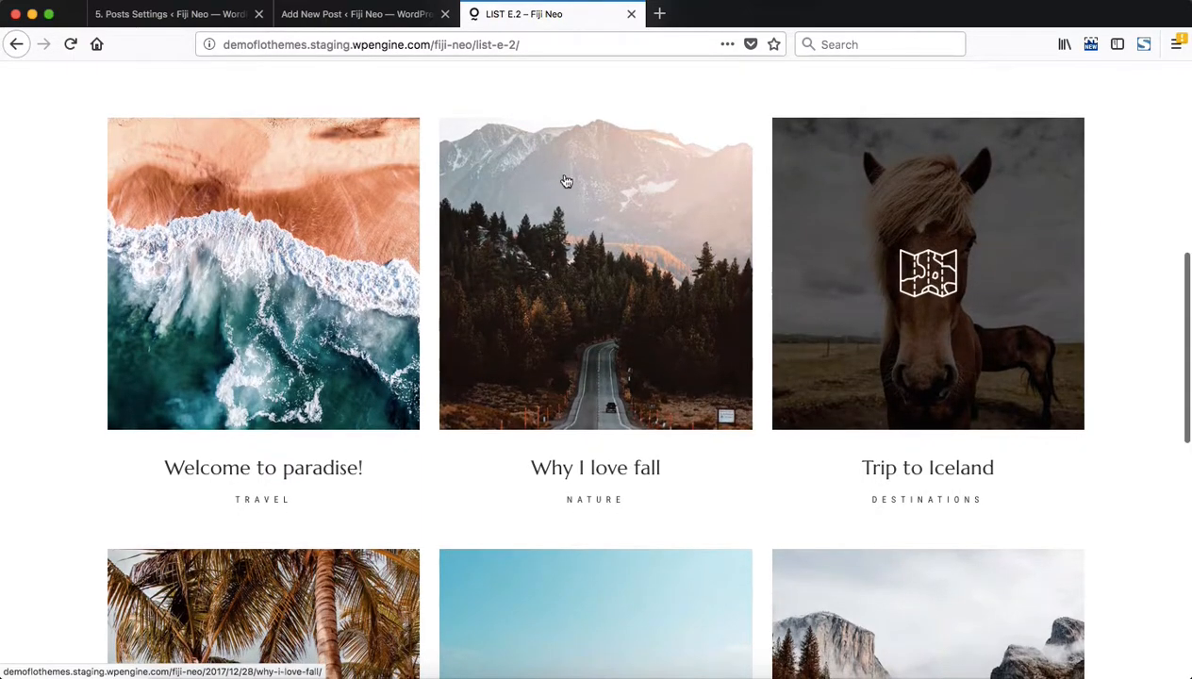
Step: Compare the new post's Decorative Image box with the icons over the post thumbnails on the LIST E.2 page
{"action": "left_click", "coordinate": [357, 16]}
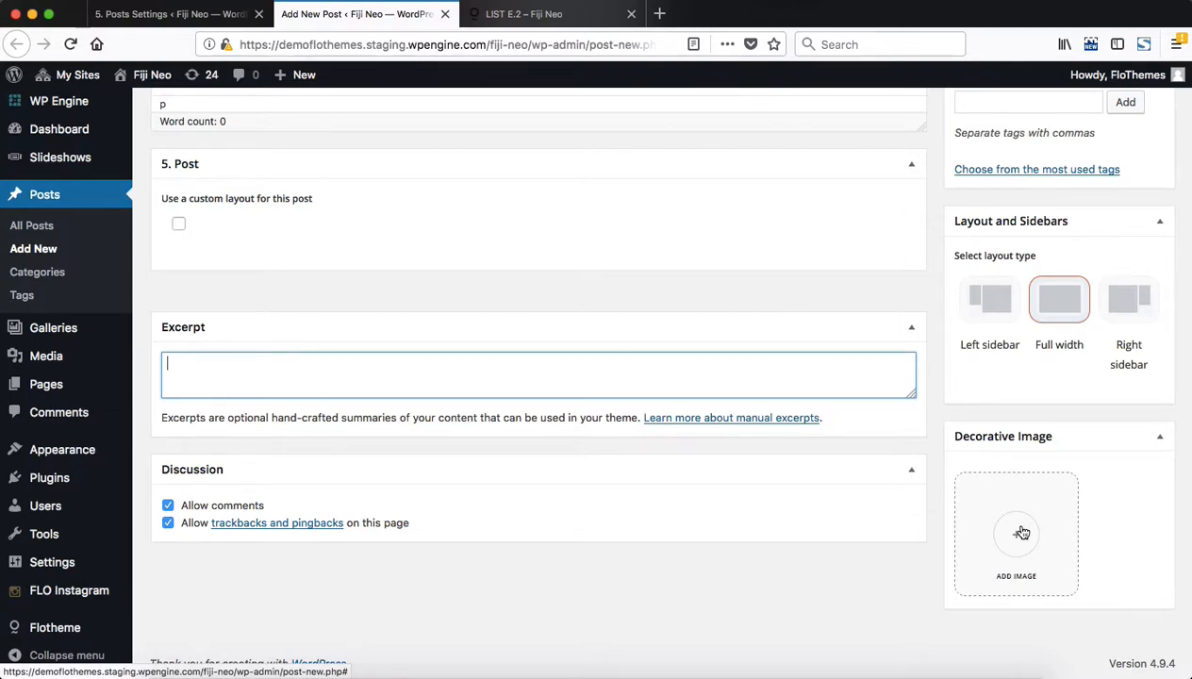
{"action": "left_click", "coordinate": [520, 14]}
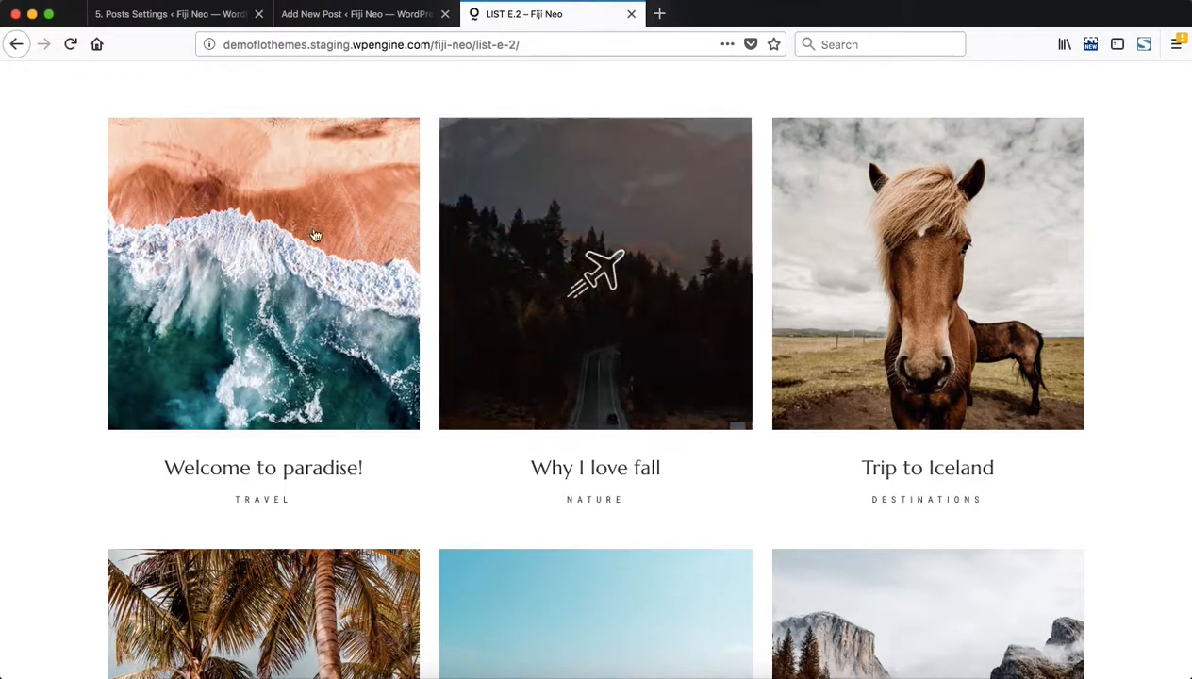
{"action": "scroll", "coordinate": [772, 403], "scroll_direction": "down", "scroll_amount": 1}
{"action": "scroll", "coordinate": [764, 373], "scroll_direction": "up", "scroll_amount": 3}
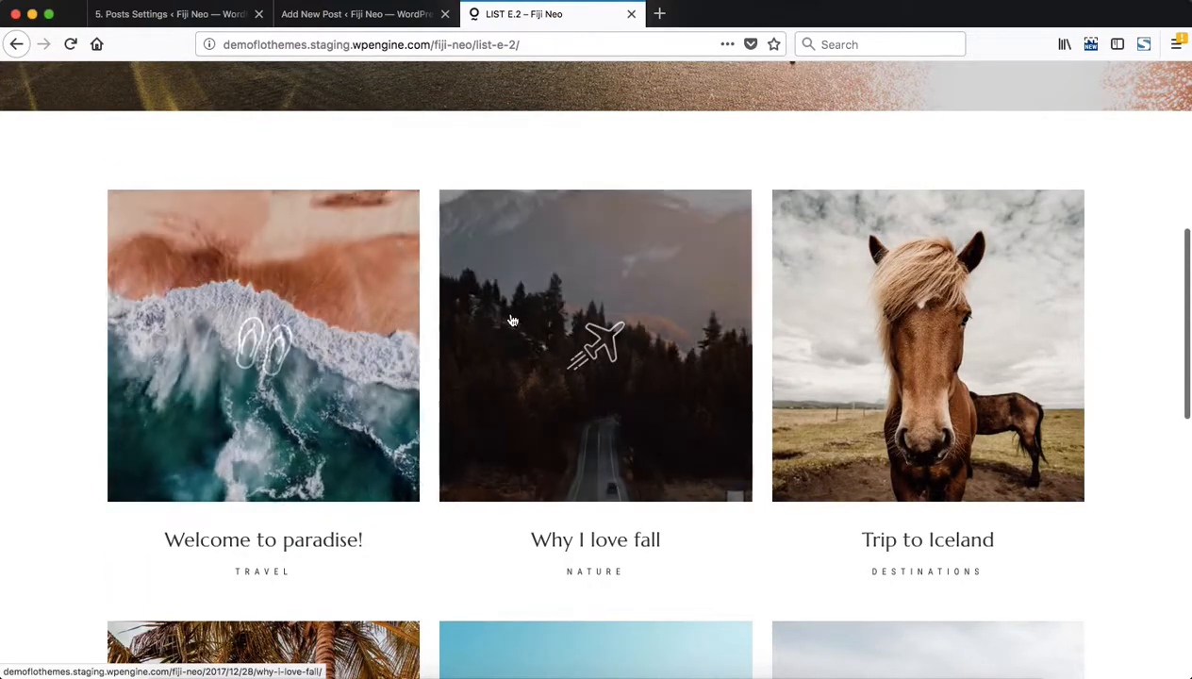
{"action": "scroll", "coordinate": [512, 321], "scroll_direction": "down", "scroll_amount": 5}
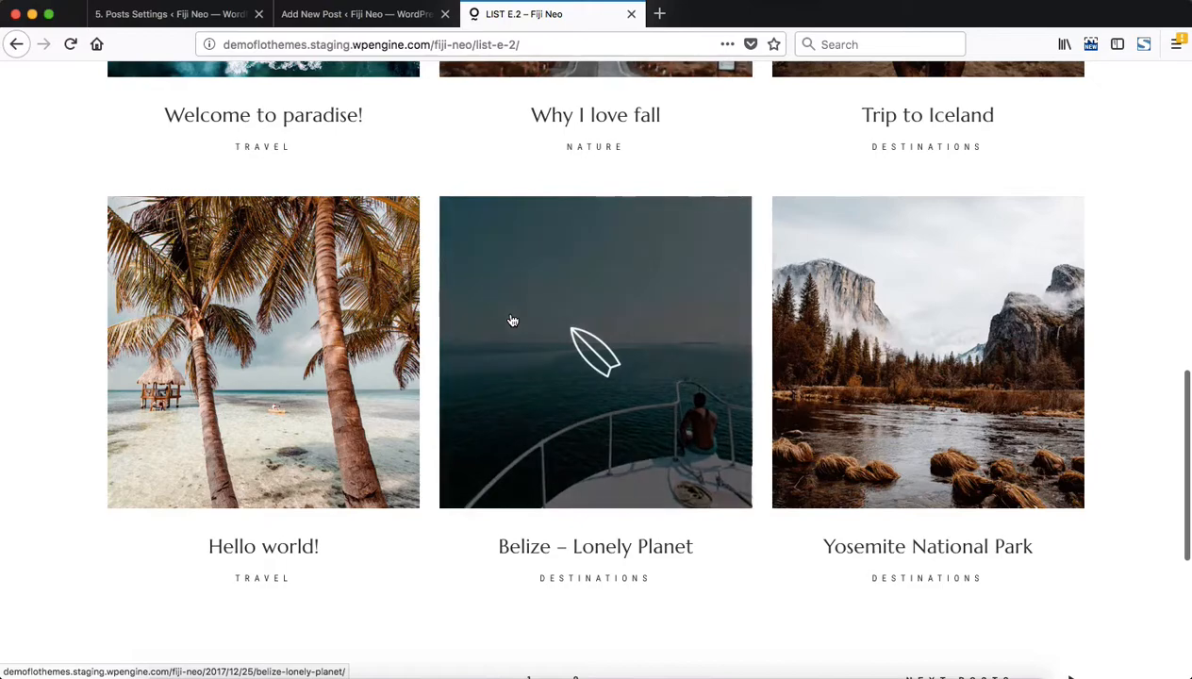
{"action": "scroll", "coordinate": [513, 321], "scroll_direction": "up", "scroll_amount": 1}
{"action": "scroll", "coordinate": [512, 320], "scroll_direction": "up", "scroll_amount": 2}
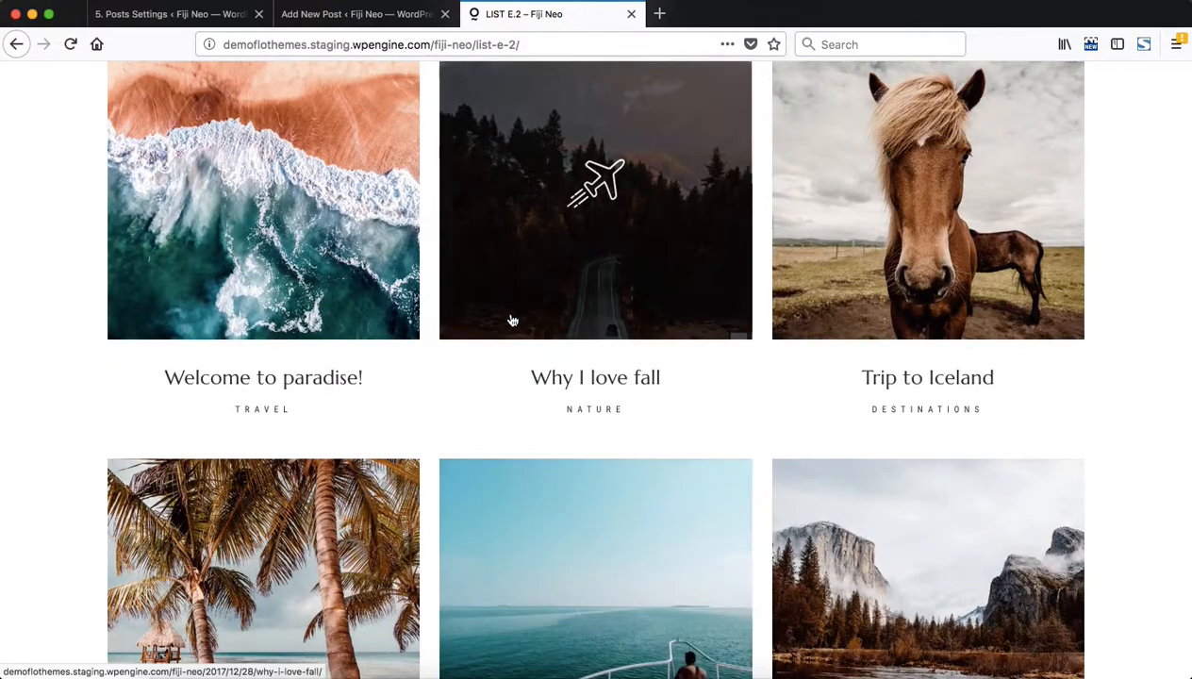
Step: Open the LIST D blog page on the live site and examine how its post thumbnails are displayed
{"action": "scroll", "coordinate": [512, 321], "scroll_direction": "up", "scroll_amount": 7}
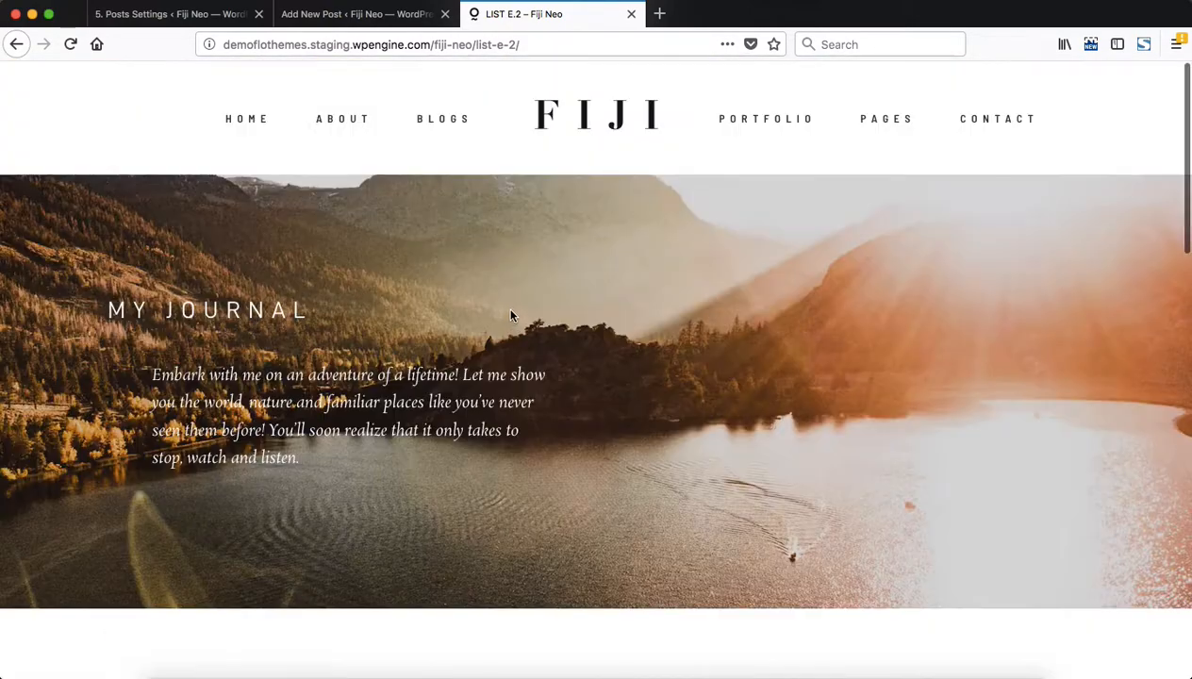
{"action": "mouse_move", "coordinate": [439, 117]}
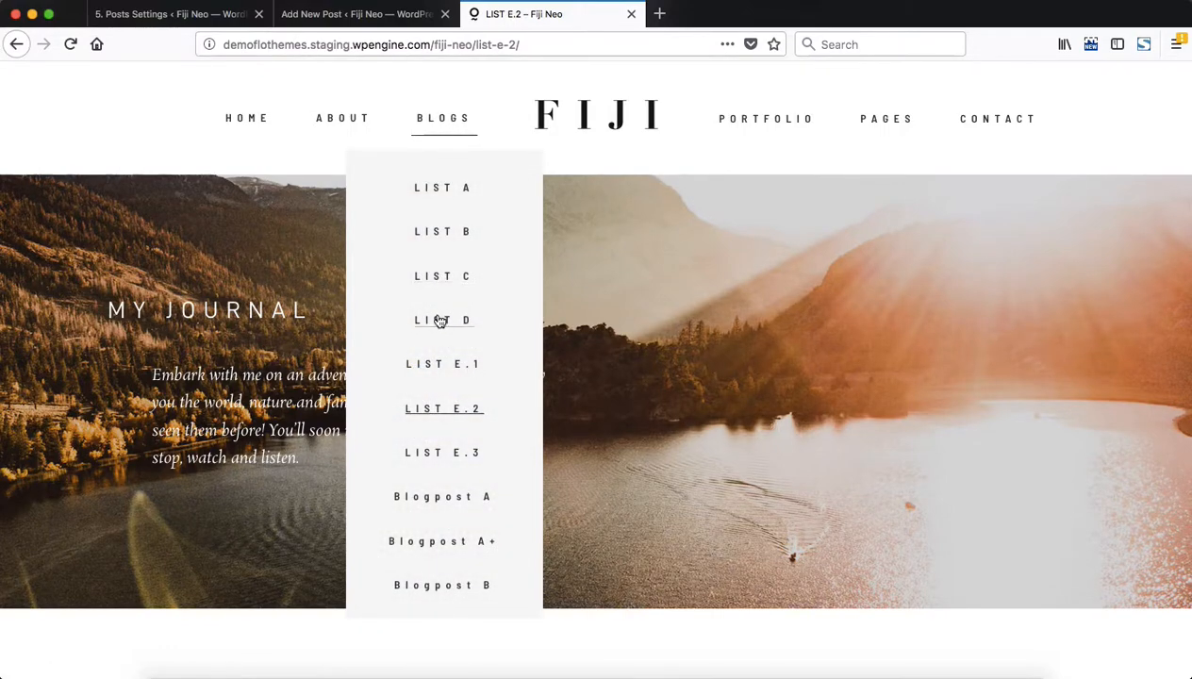
{"action": "left_click", "coordinate": [439, 320]}
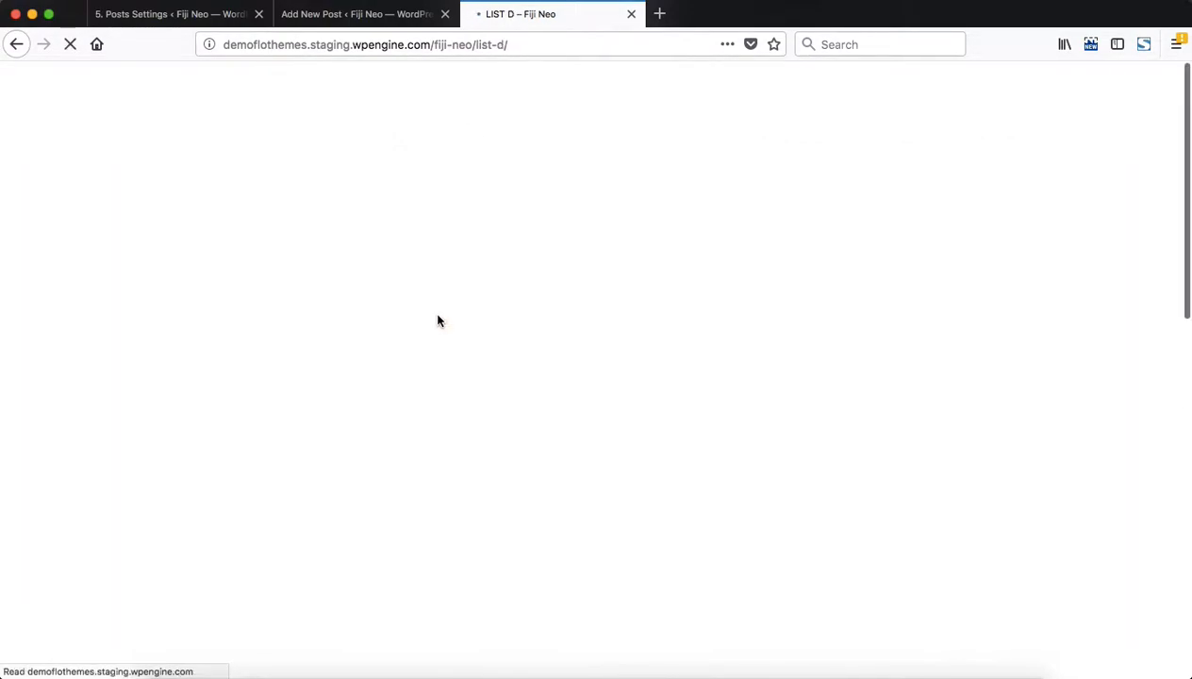
{"action": "scroll", "coordinate": [437, 320], "scroll_direction": "down", "scroll_amount": 5}
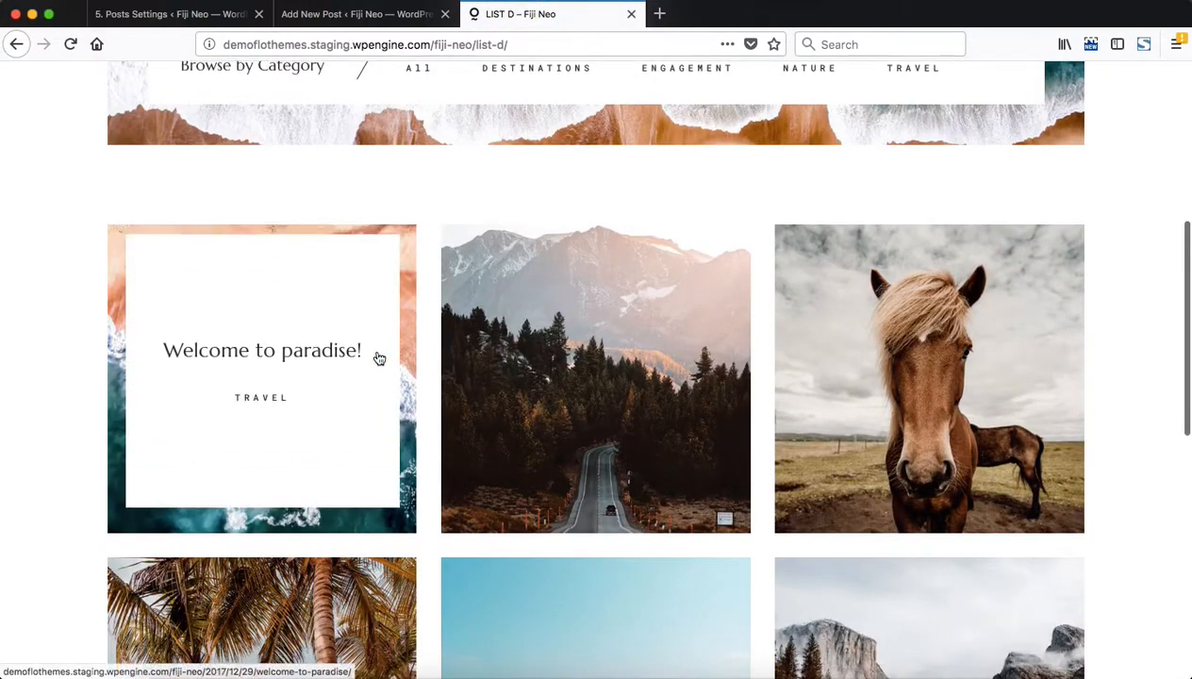
{"action": "scroll", "coordinate": [377, 353], "scroll_direction": "up", "scroll_amount": 5}
Step: Open the LIST B blog page on the live site and examine its category filter and first post
{"action": "mouse_move", "coordinate": [441, 123]}
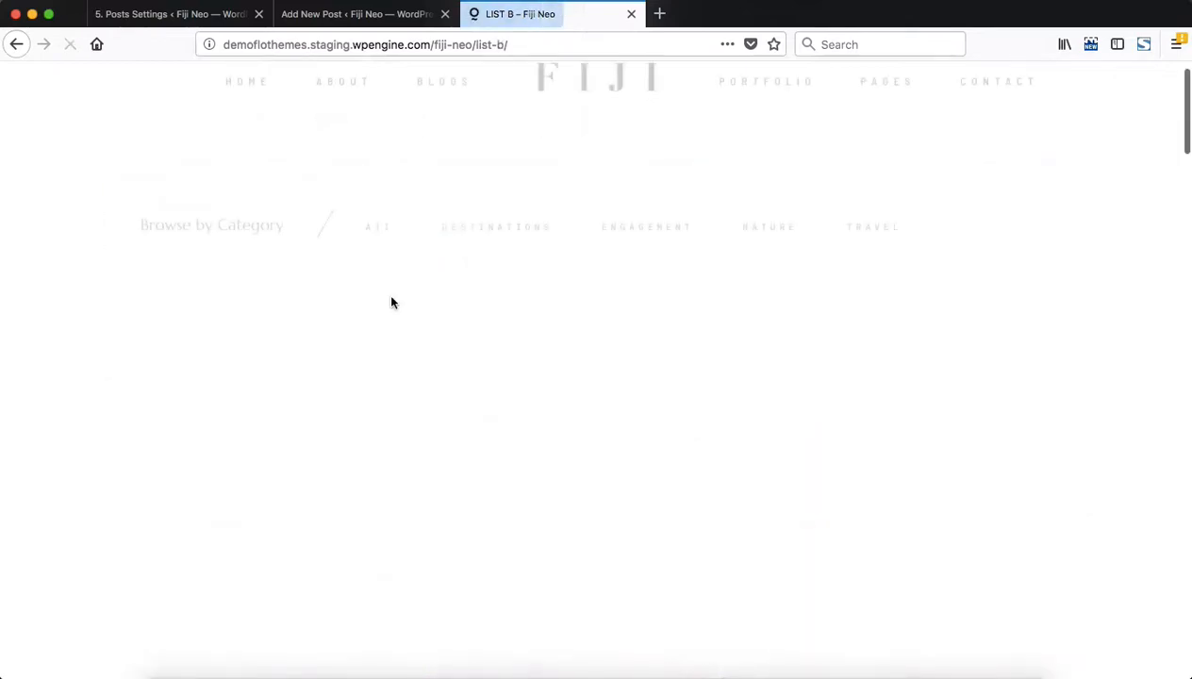
{"action": "scroll", "coordinate": [392, 301], "scroll_direction": "down", "scroll_amount": 2}
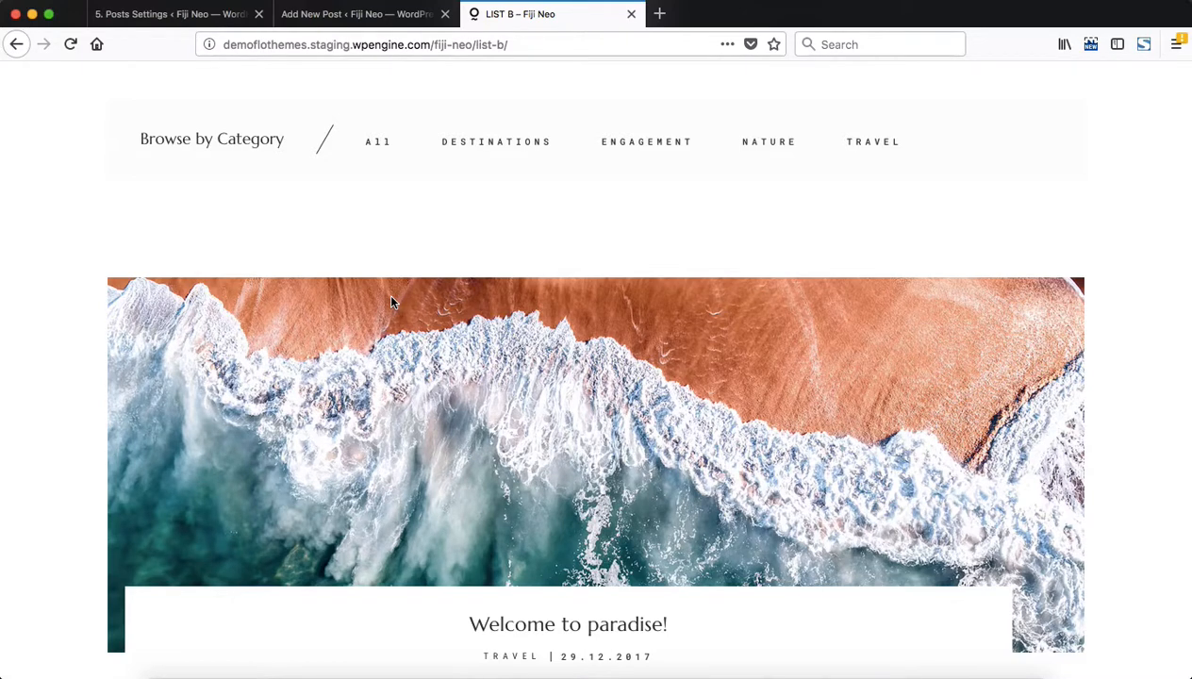
{"action": "scroll", "coordinate": [392, 302], "scroll_direction": "up", "scroll_amount": 2}
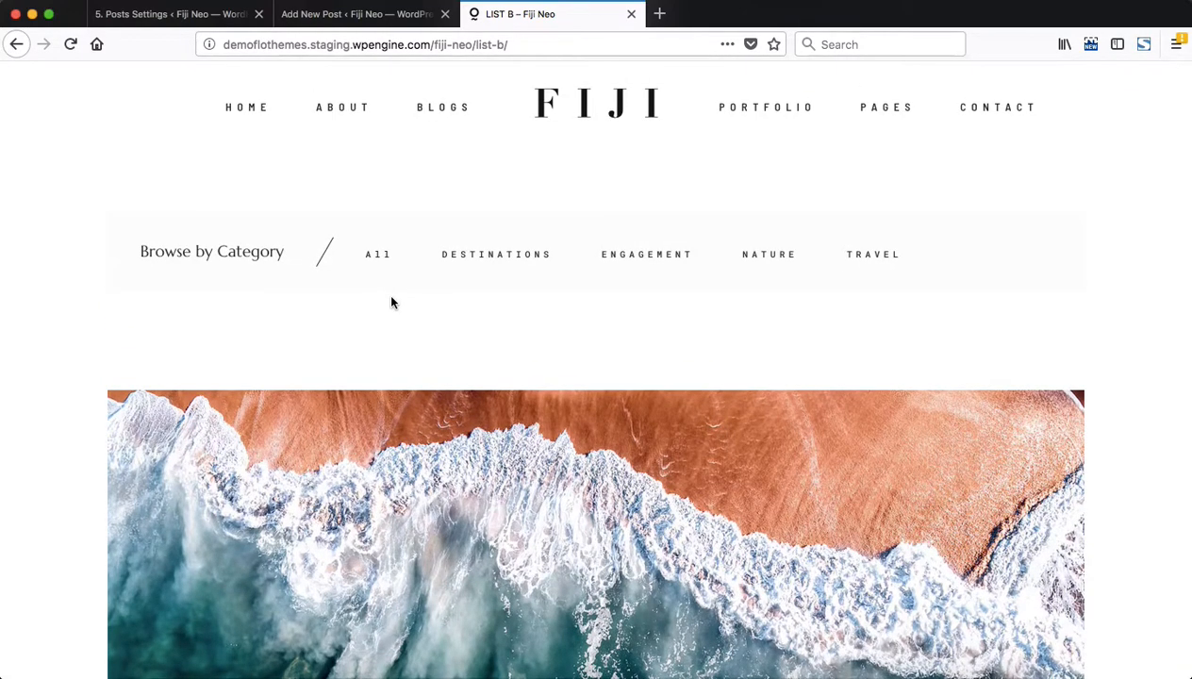
Step: Return to the new post, show its Screen Options and compare the enabled boxes with those in the editor
{"action": "key", "text": "ctrl+shift+Tab"}
{"action": "scroll", "coordinate": [392, 302], "scroll_direction": "up", "scroll_amount": 10}
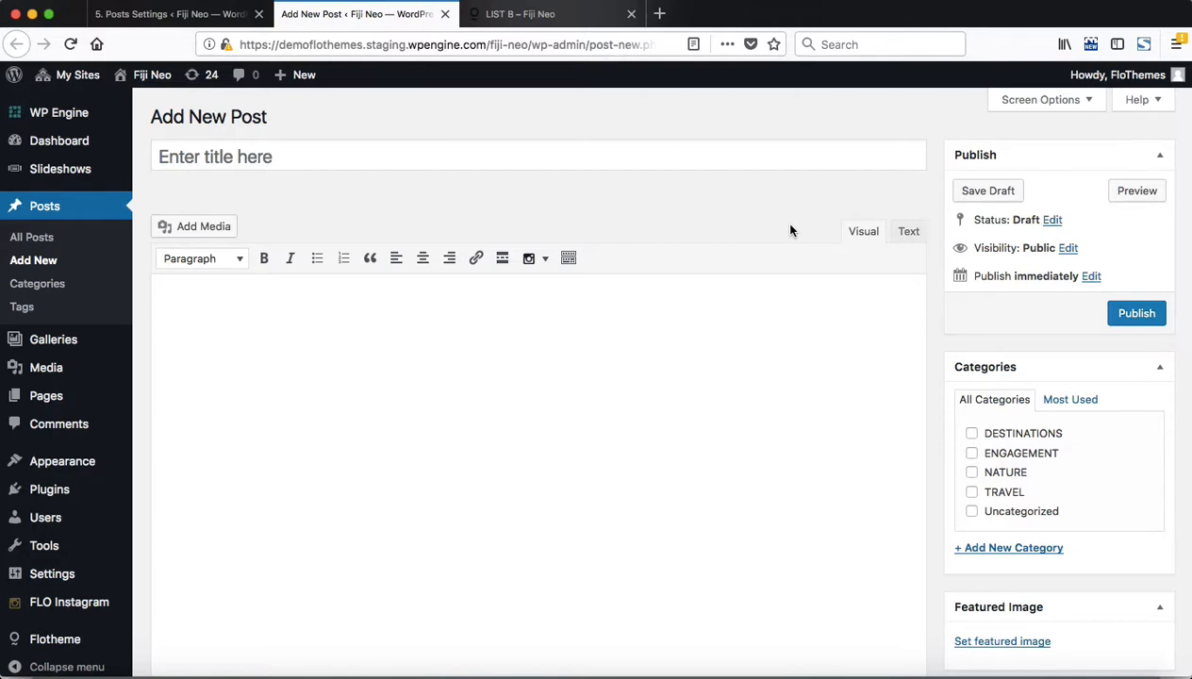
{"action": "left_click", "coordinate": [1072, 100]}
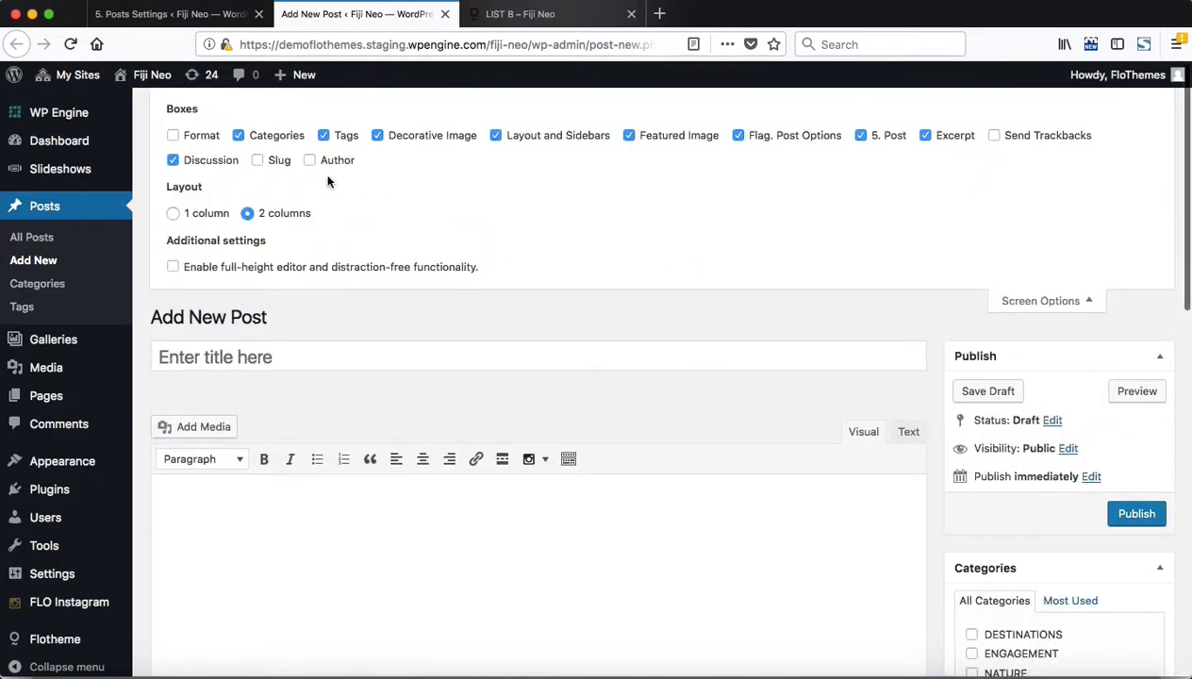
{"action": "scroll", "coordinate": [433, 171], "scroll_direction": "down", "scroll_amount": 10}
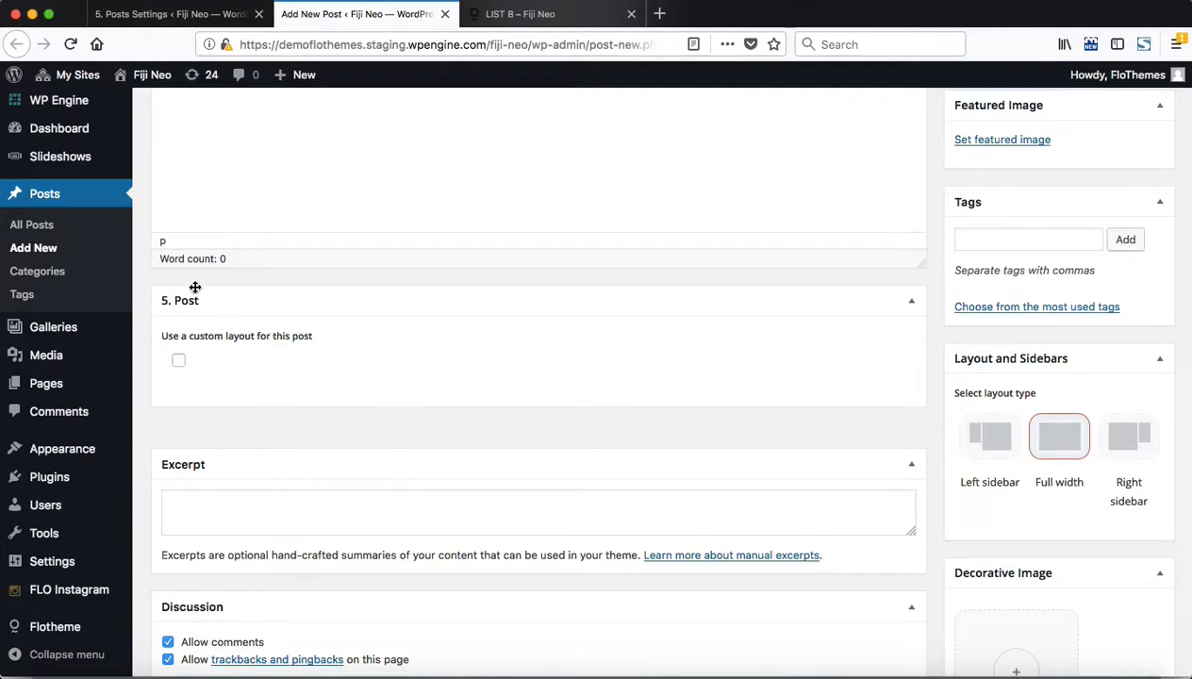
{"action": "scroll", "coordinate": [240, 363], "scroll_direction": "up", "scroll_amount": 10}
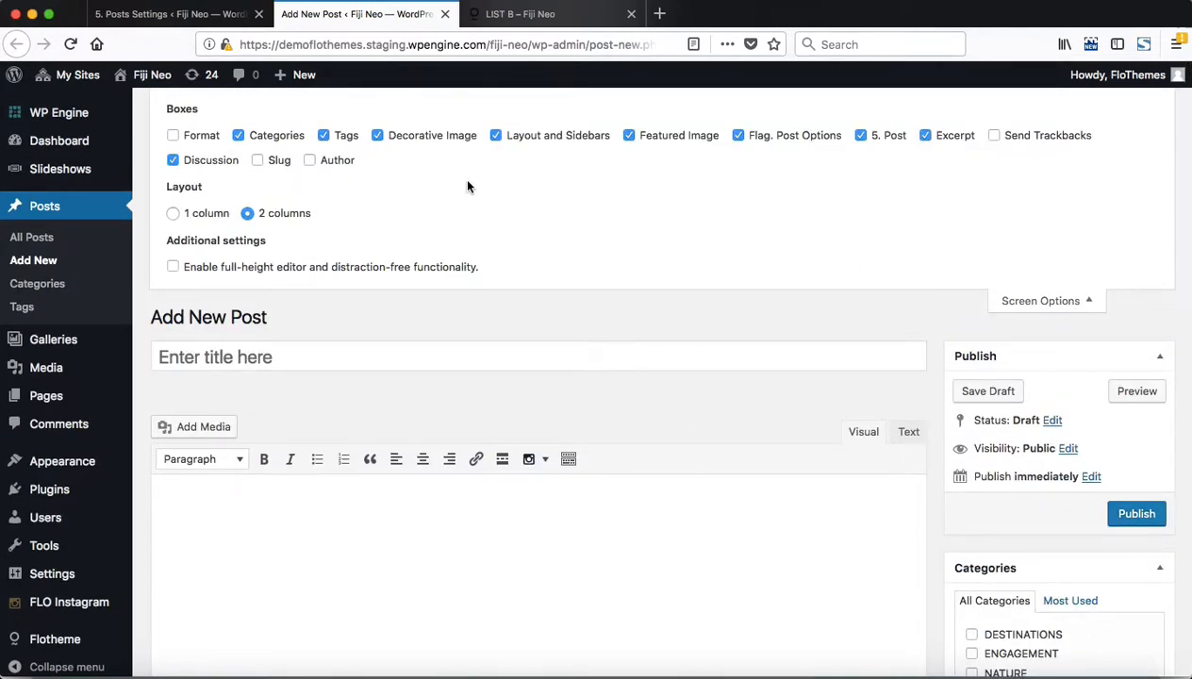
Step: Disallow comments and trackbacks and pingbacks in the new post's Discussion settings
{"action": "scroll", "coordinate": [467, 186], "scroll_direction": "down", "scroll_amount": 15}
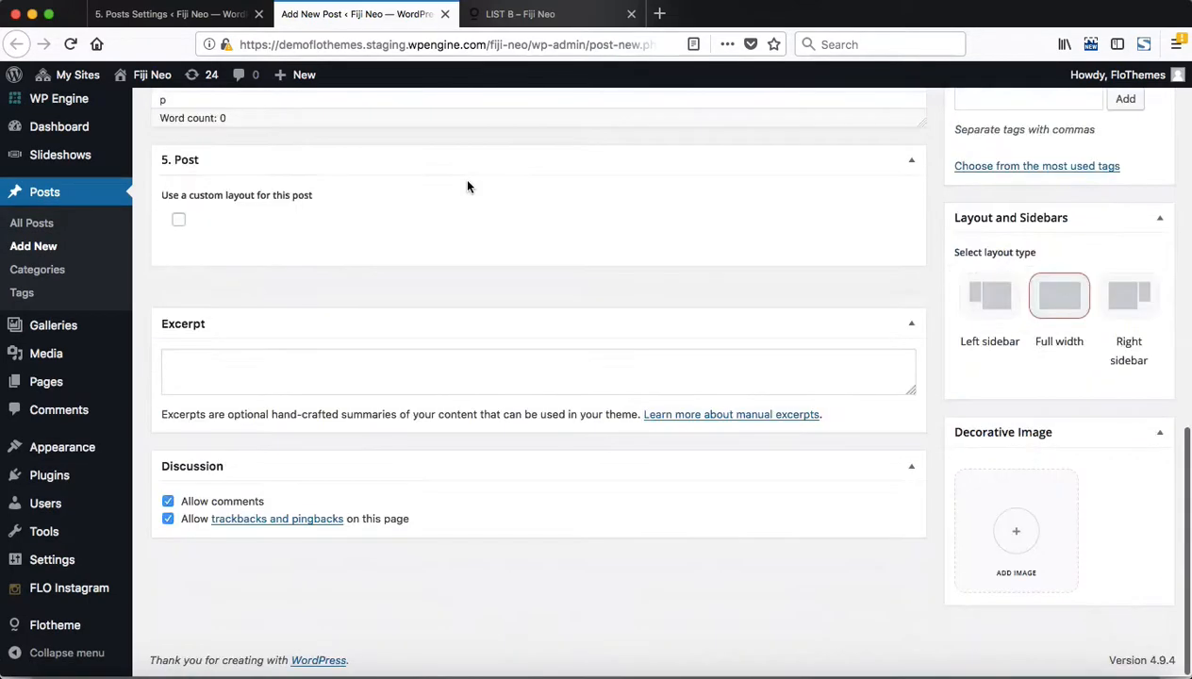
{"action": "left_click", "coordinate": [167, 504]}
{"action": "left_click", "coordinate": [168, 521]}
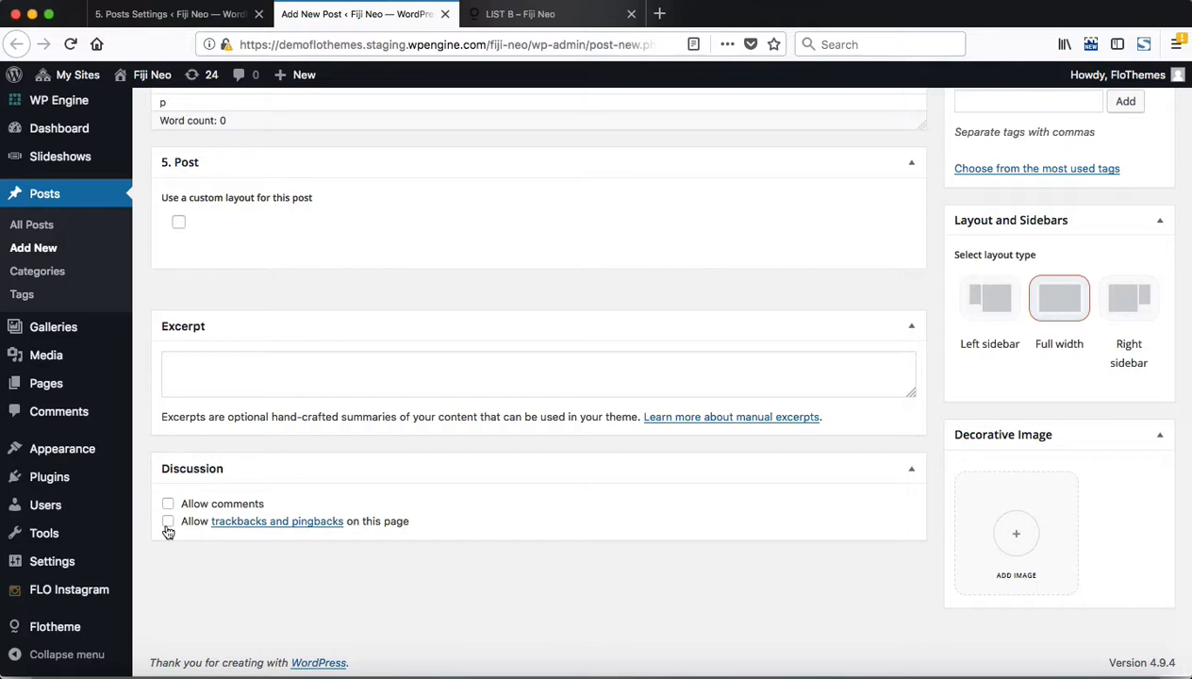
Step: Hide the Discussion box from the post editor through Screen Options, then collapse the options
{"action": "scroll", "coordinate": [168, 523], "scroll_direction": "up", "scroll_amount": 15}
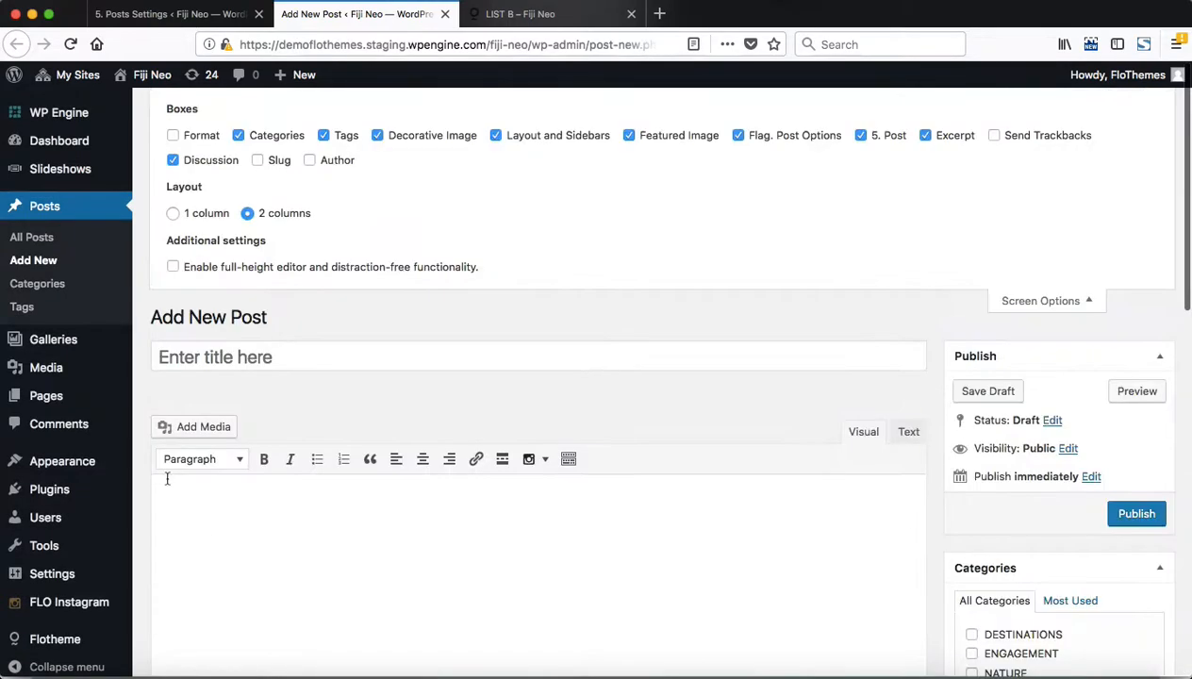
{"action": "left_click", "coordinate": [173, 162]}
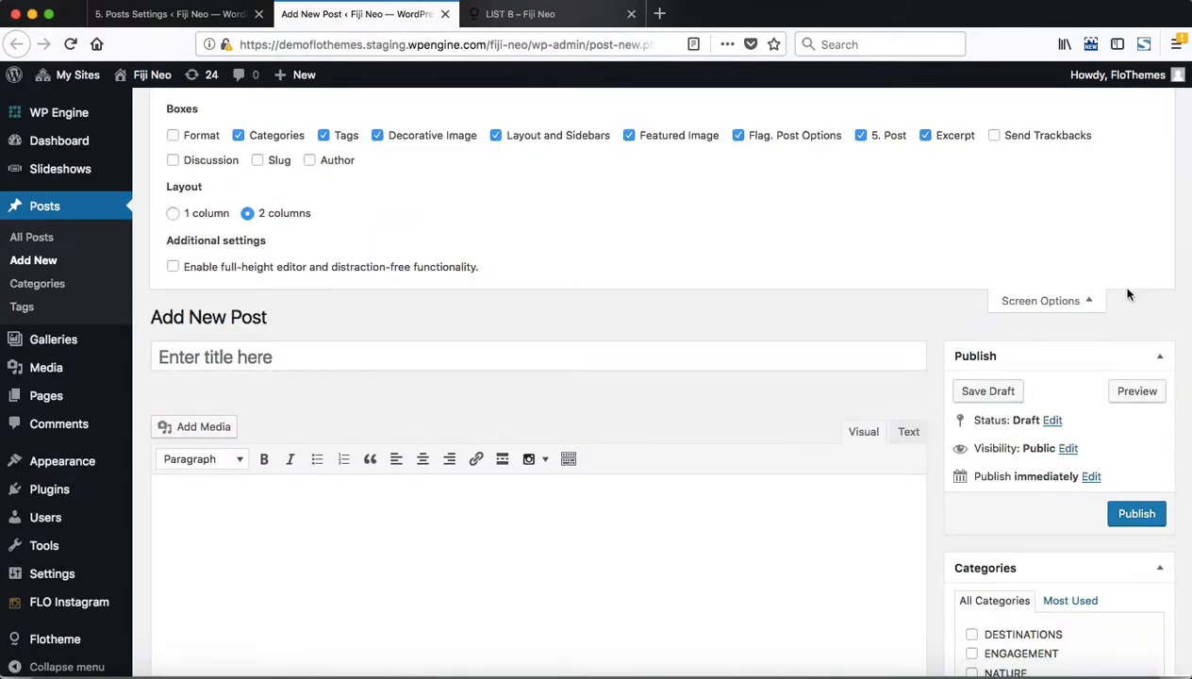
{"action": "left_click", "coordinate": [1083, 301]}
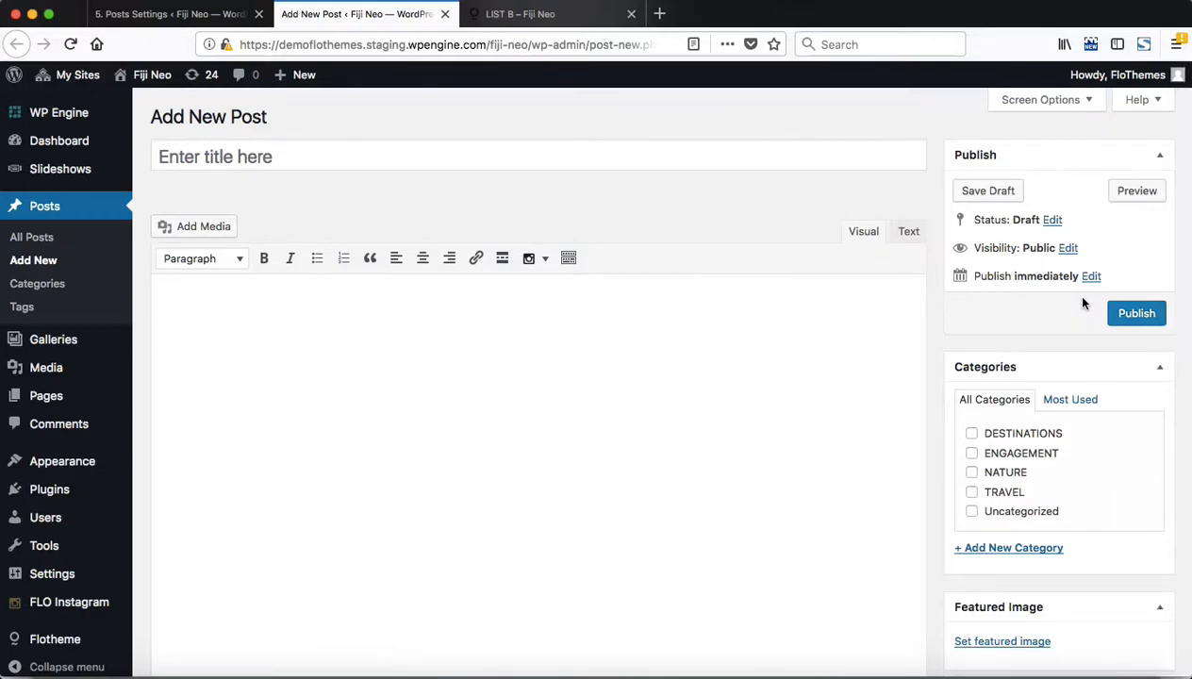